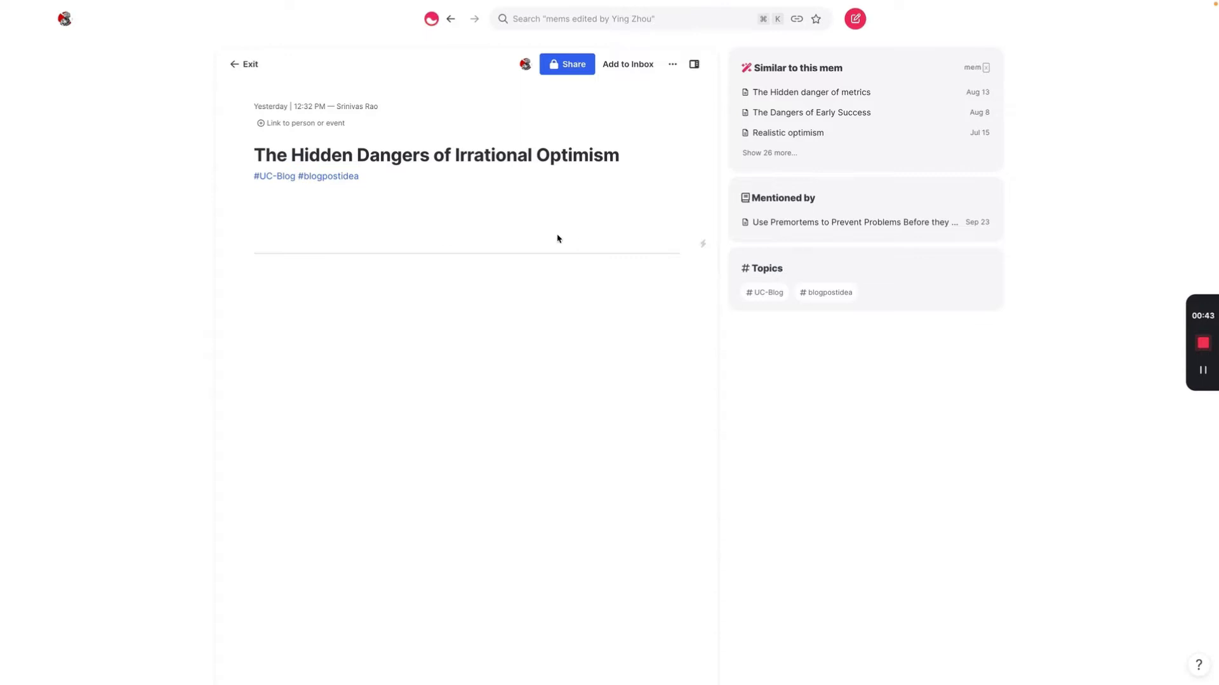
Expand the Similar to this mem panel to list all 26 more similar mems.
left_click(770, 153)
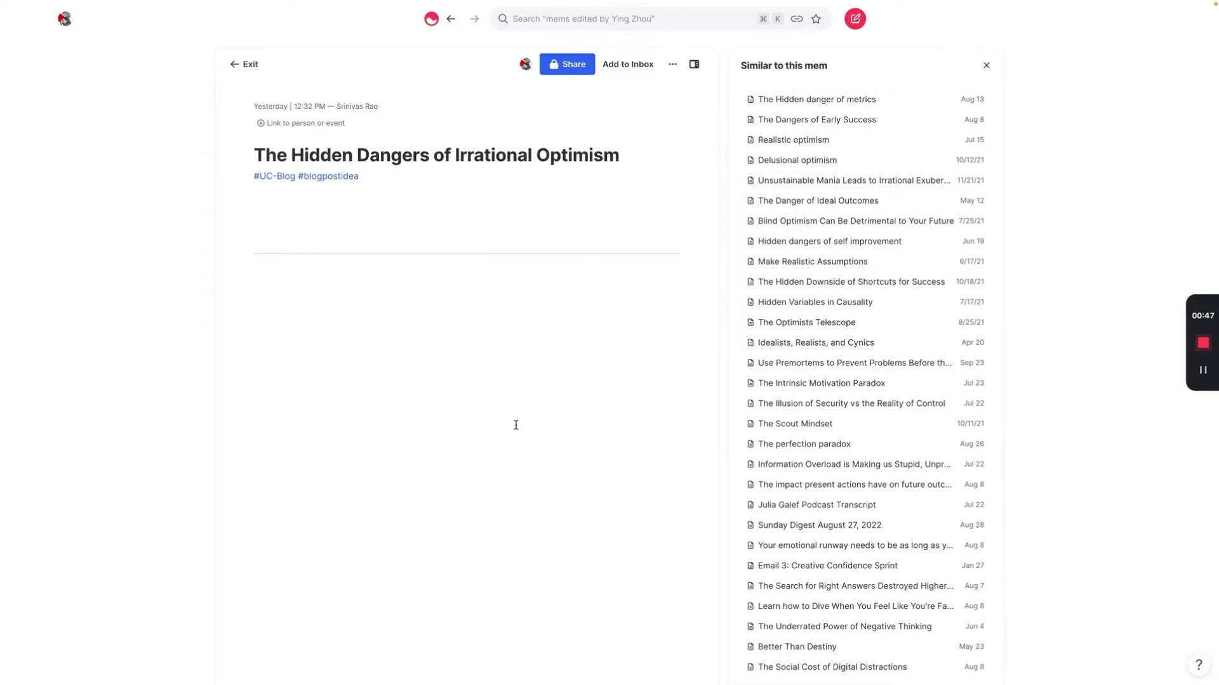
mouse_move(750, 219)
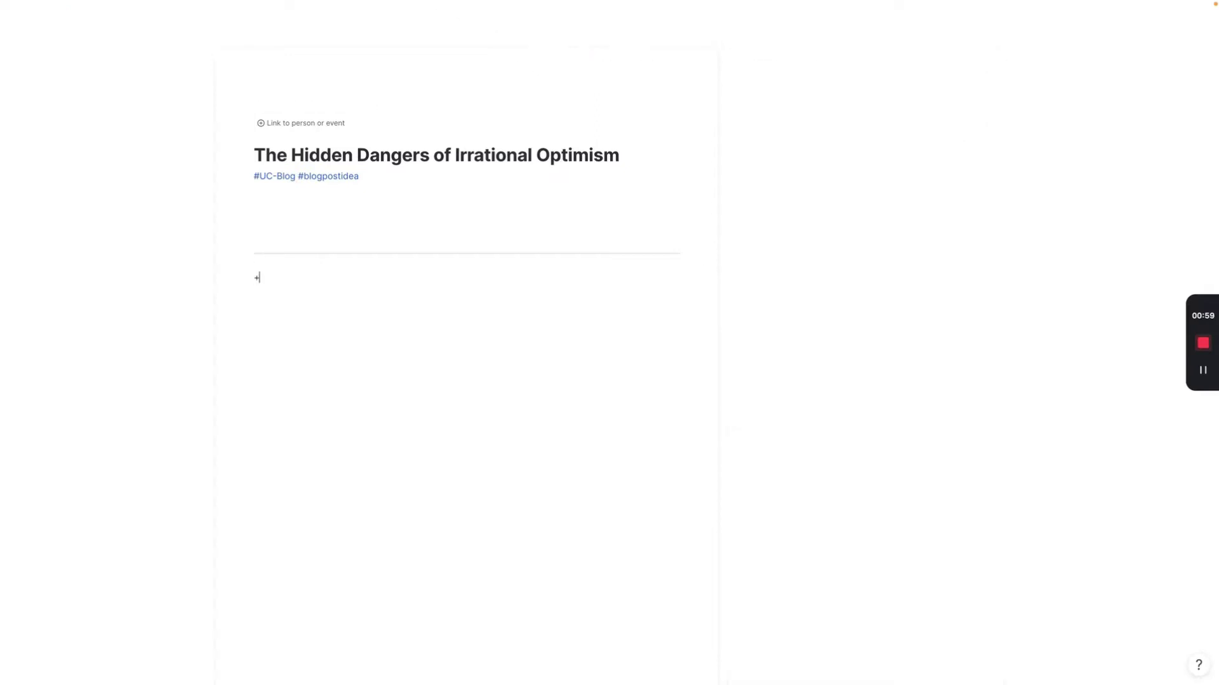
Insert a Better Than Destiny link as a heading and open that note alongside.
type("etter tja")
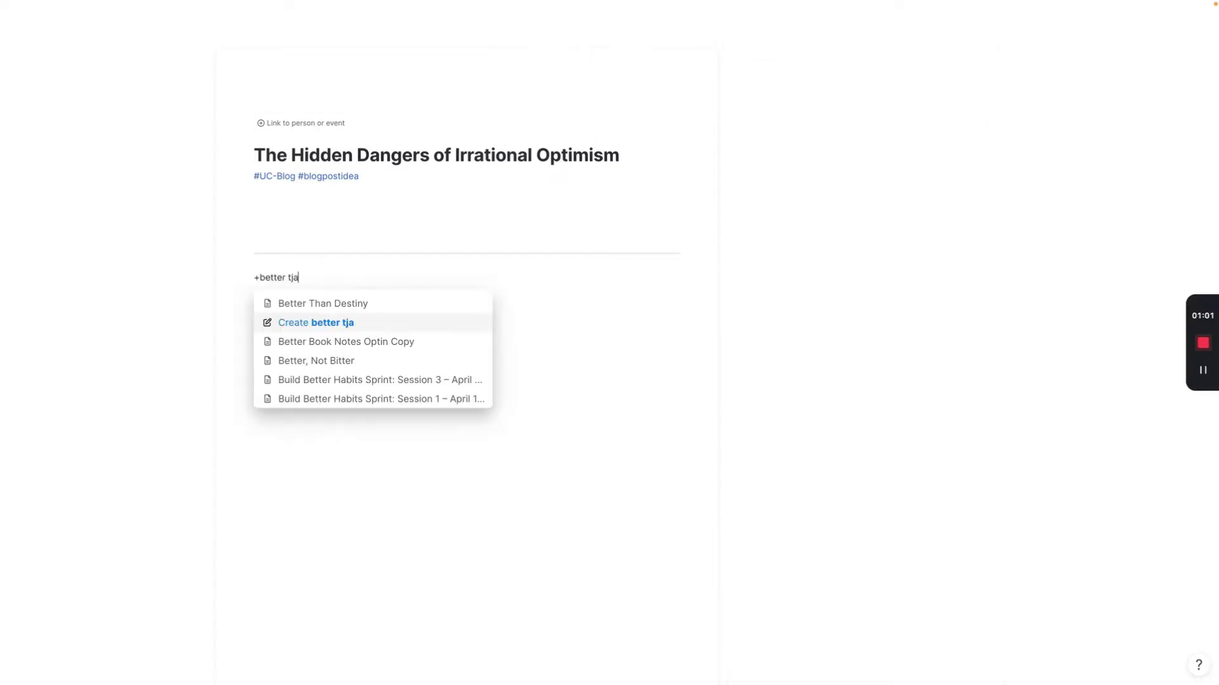
key("Return")
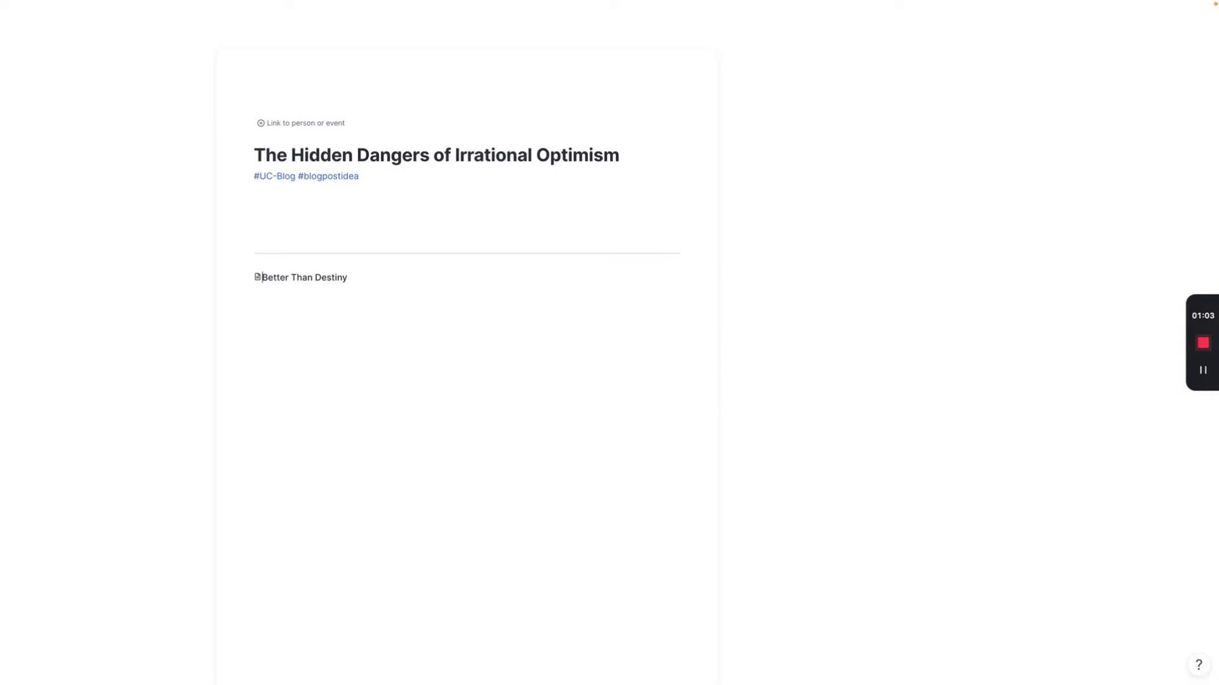
type("##")
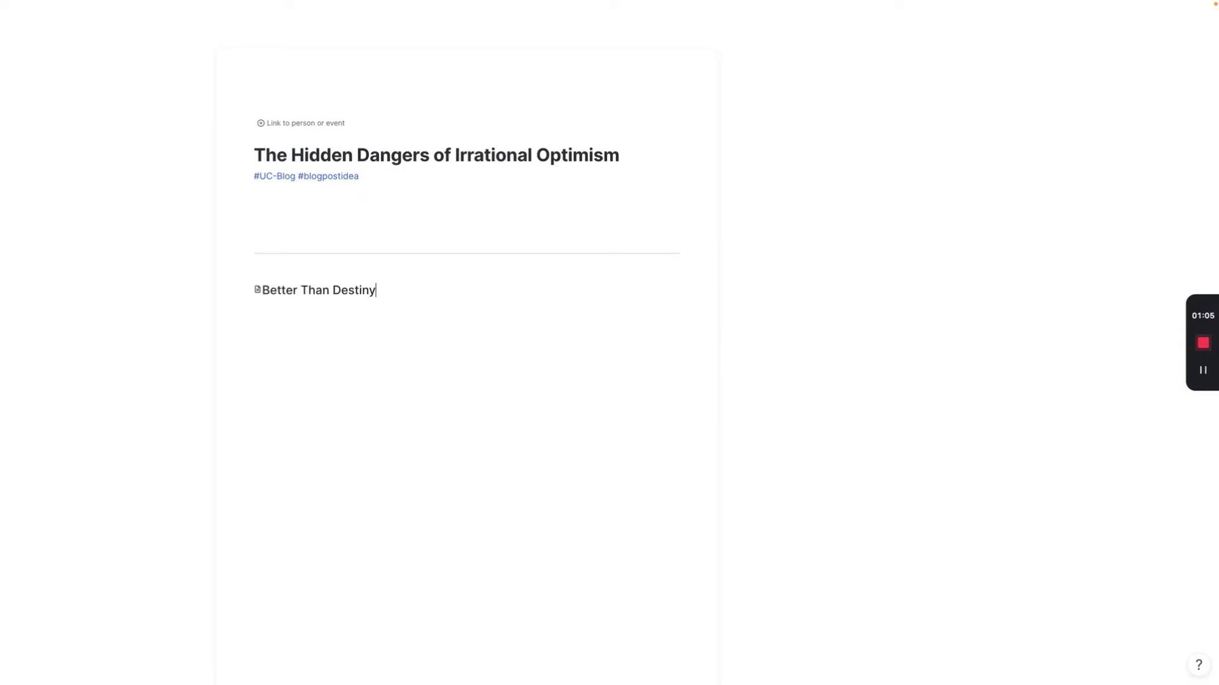
left_click(284, 294)
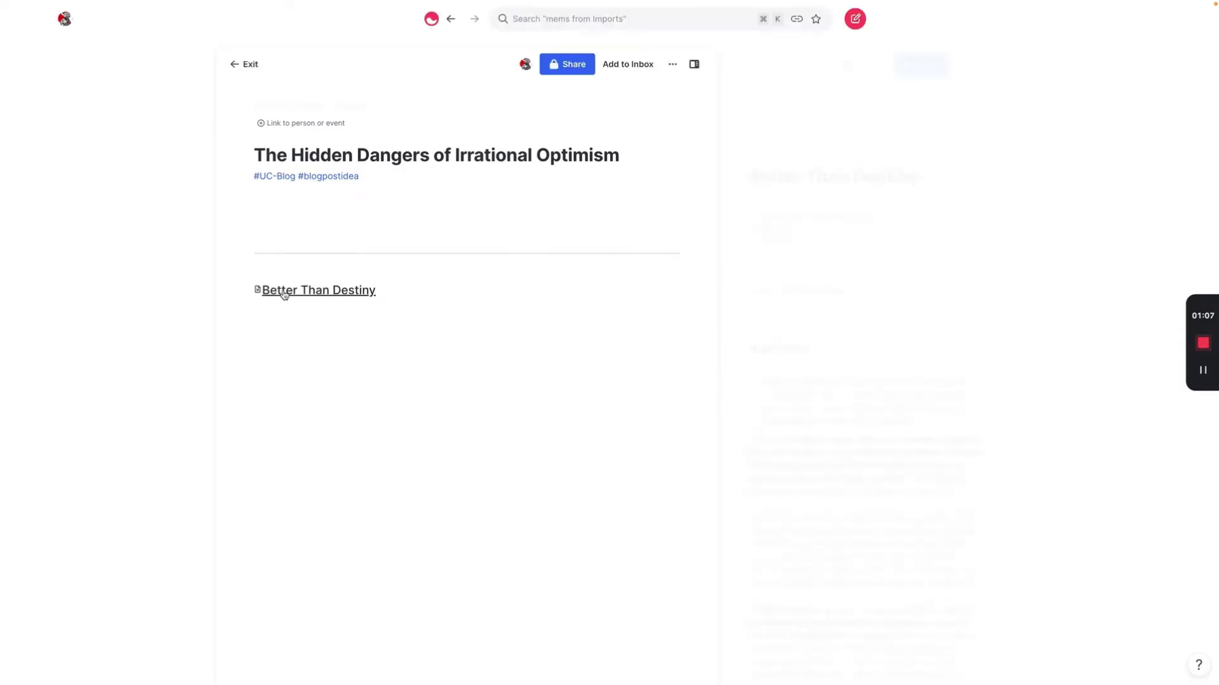
Copy the 'Of all the skills' and 'Destiny is the assumption' highlights under the heading.
scroll(730, 304, "down", 2)
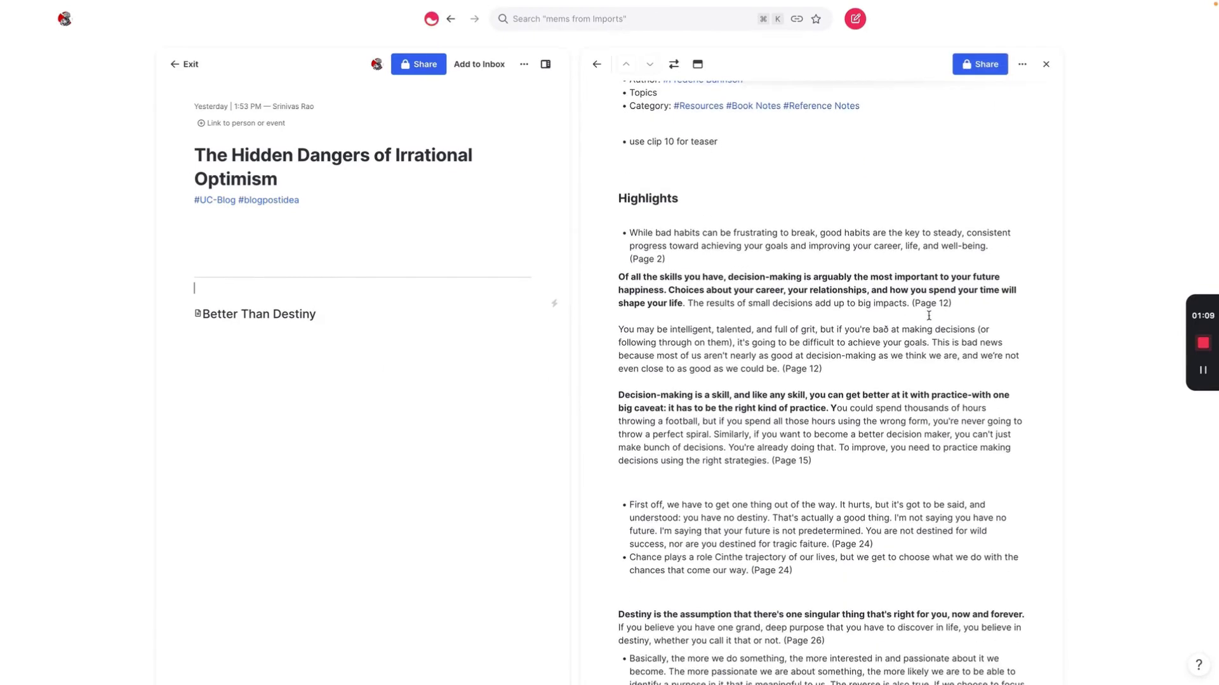
left_click_drag(975, 297, 617, 279)
key("ctrl+c")
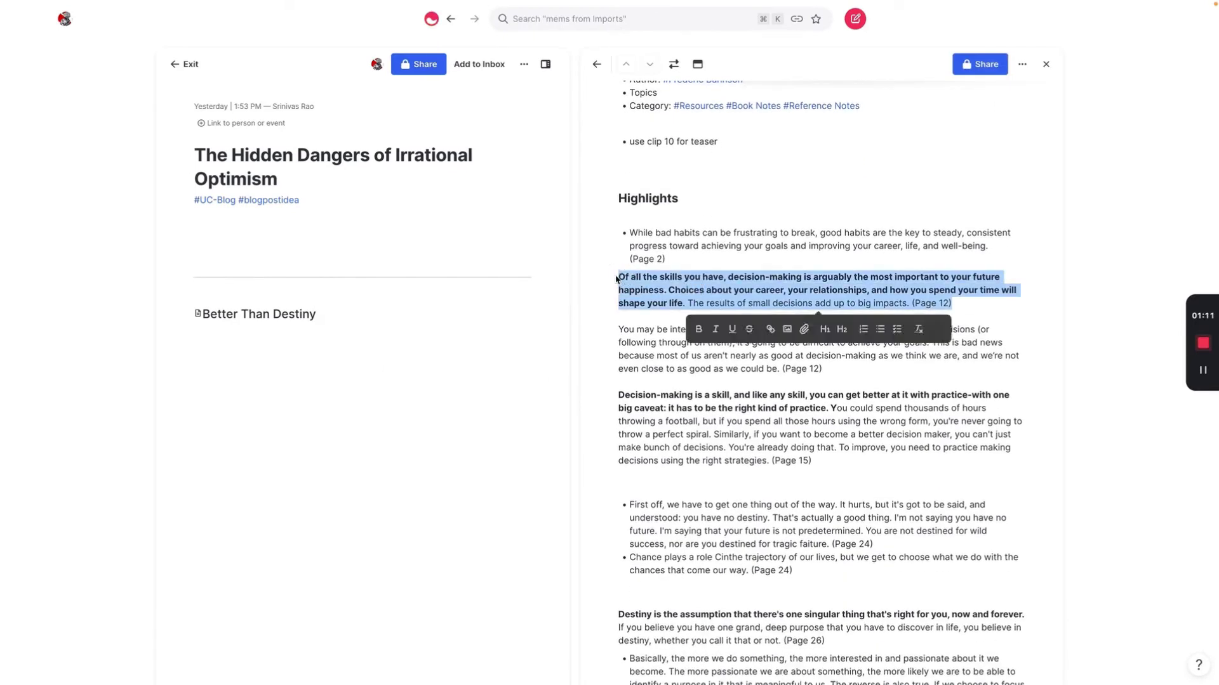
left_click(327, 348)
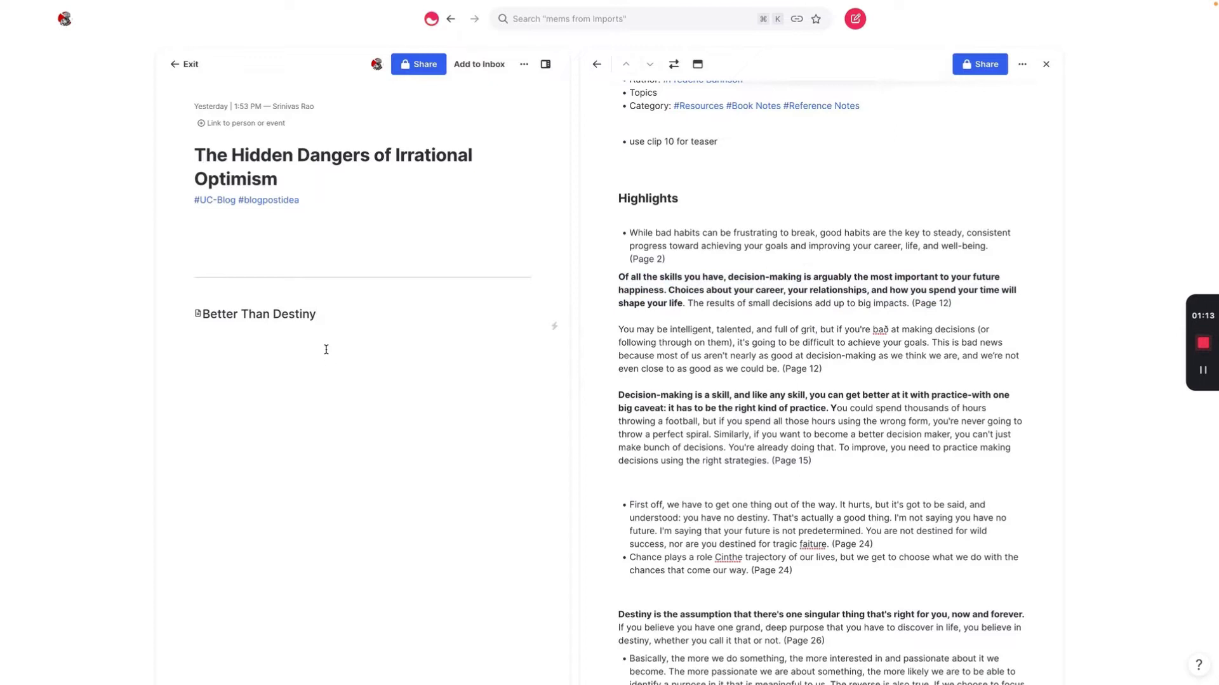
key("Return")
key("ctrl+v")
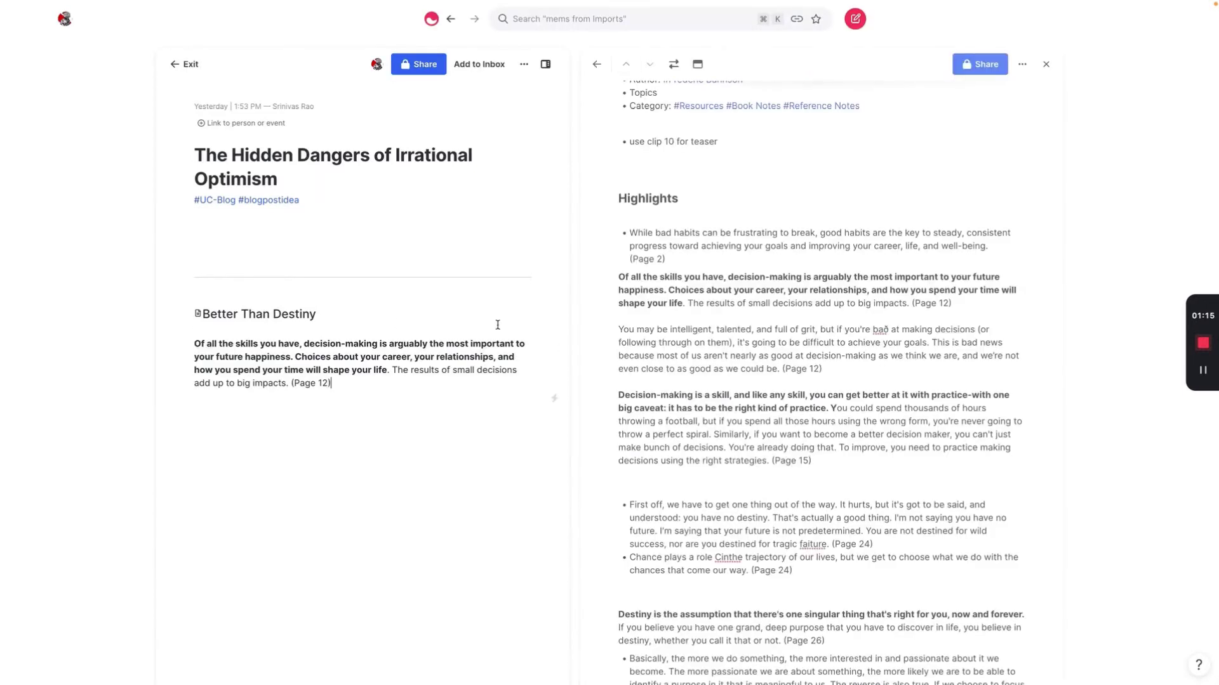
scroll(770, 296, "down", 5)
left_click_drag(911, 368, 620, 314)
left_click(619, 310)
left_click_drag(847, 353, 621, 323)
key("super+c")
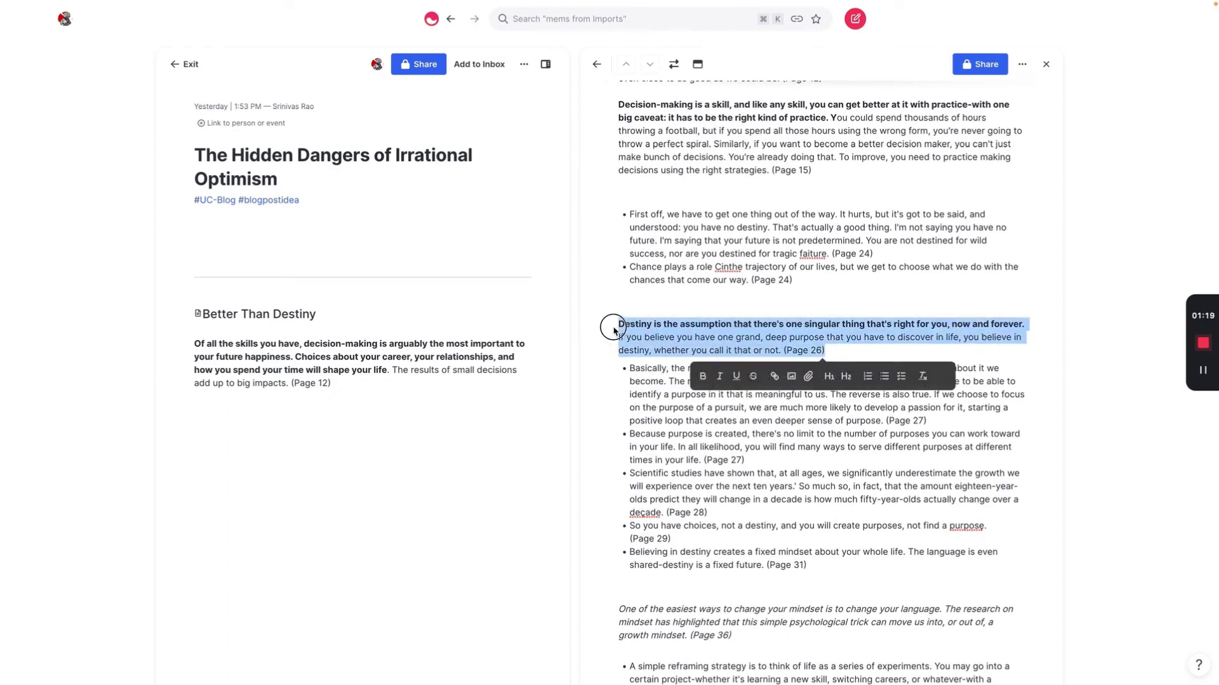
left_click(344, 383)
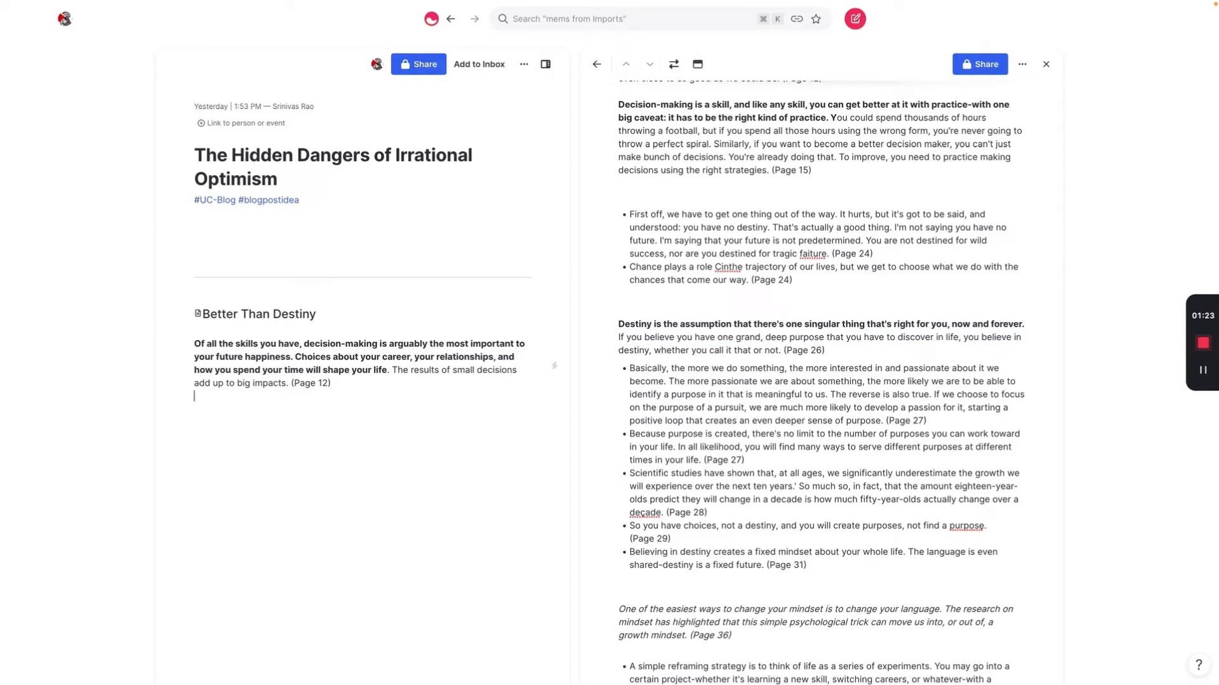
key("Return")
key("super+v")
Paste the 'If your identity' highlight below the Page 26 entry.
scroll(641, 380, "down", 15)
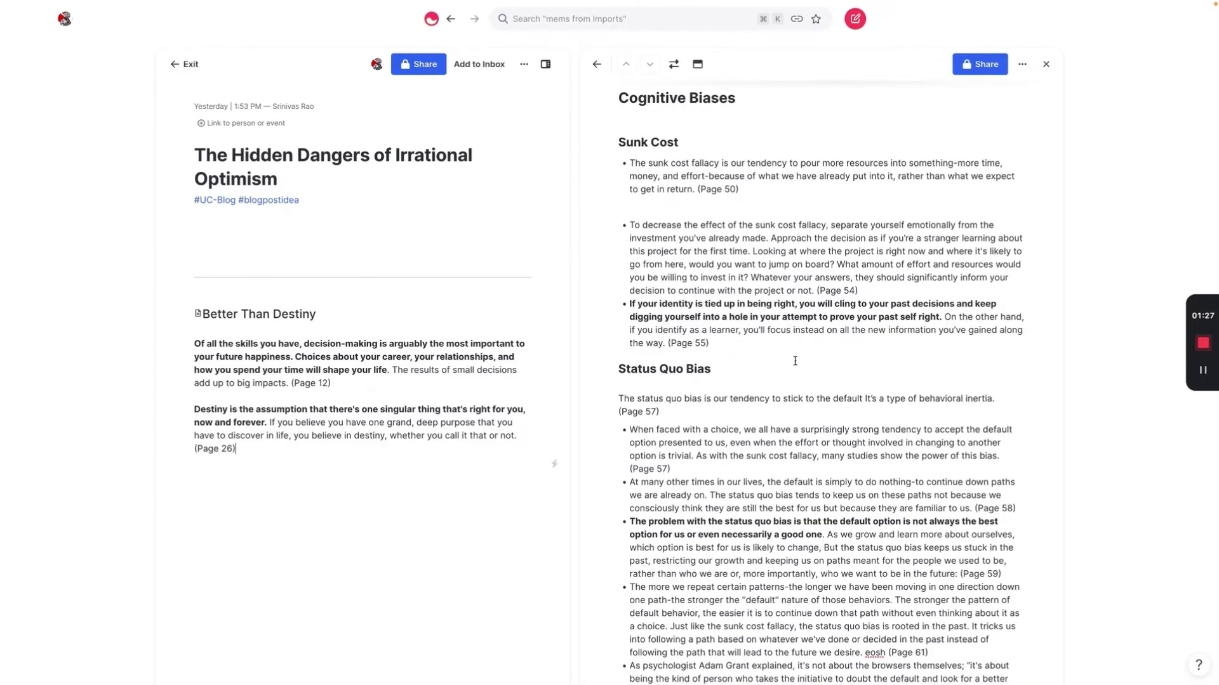
scroll(701, 353, "down", 1)
left_click_drag(717, 316, 627, 275)
key("super+c")
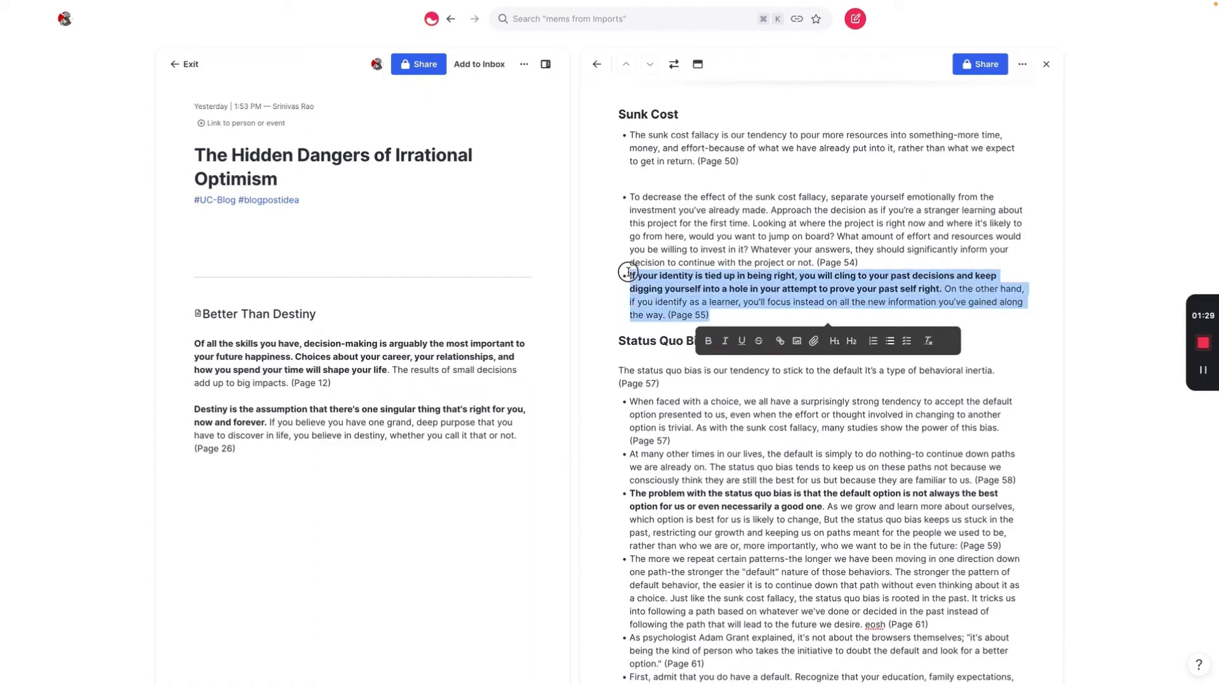
left_click(278, 465)
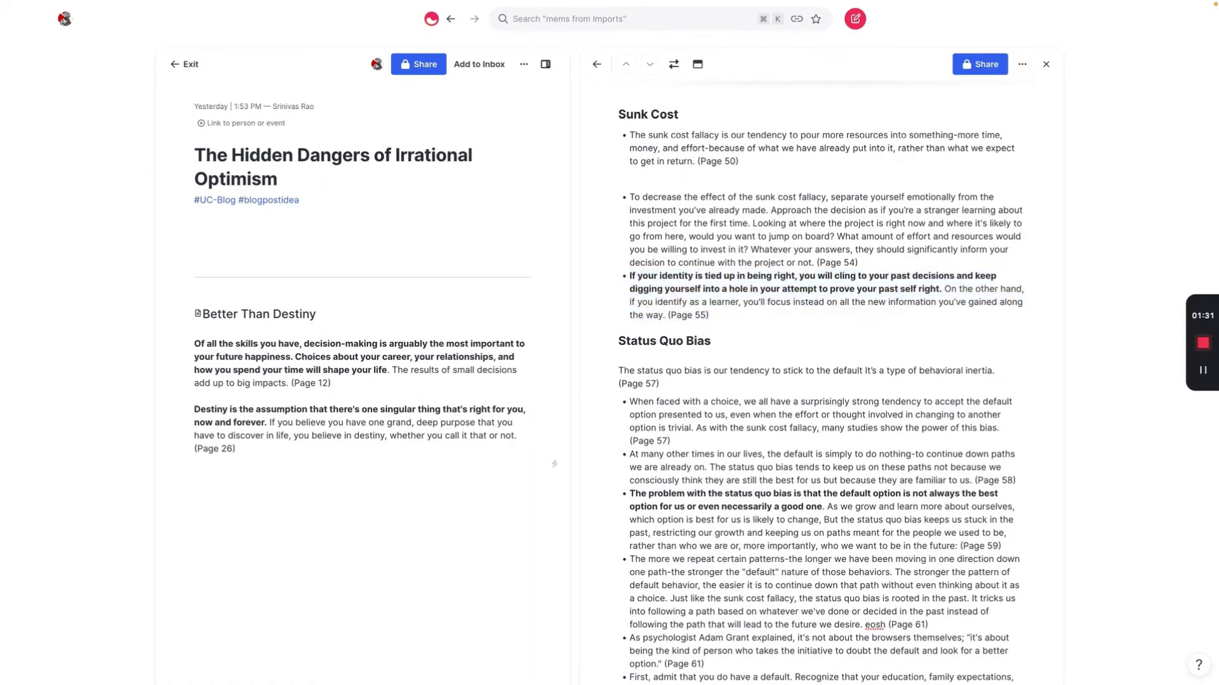
key("super+v")
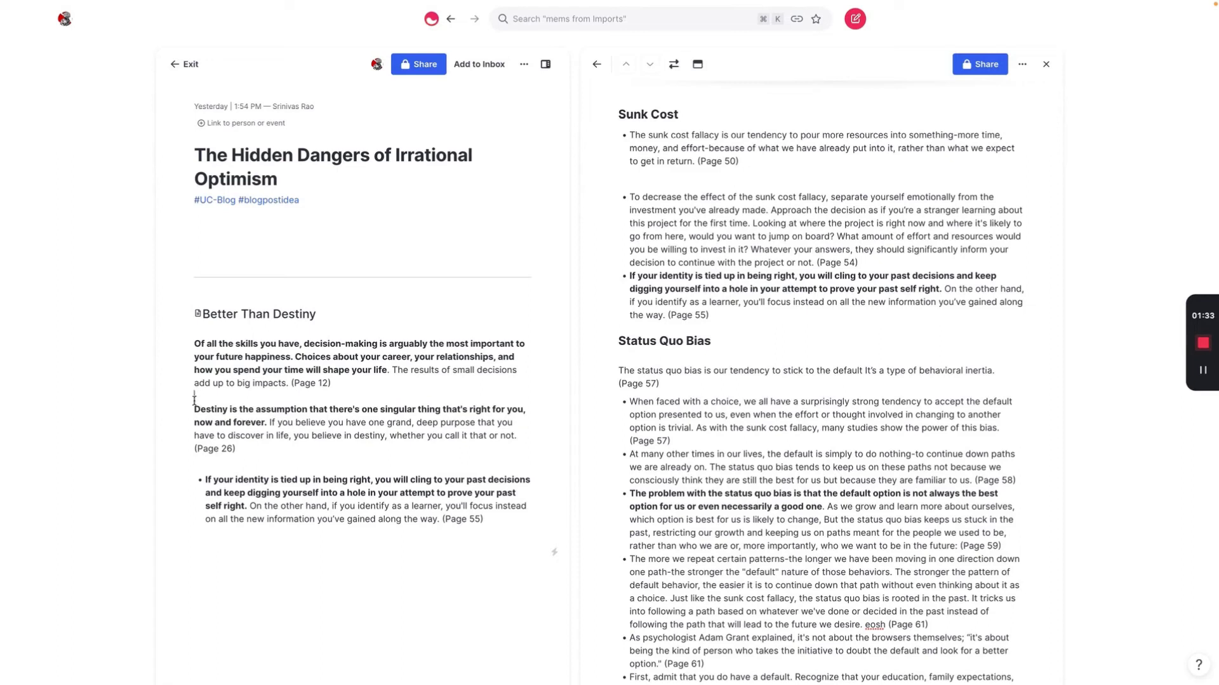
Turn the three highlights into bullets and close the Better Than Destiny pane.
left_click(196, 410)
type("=")
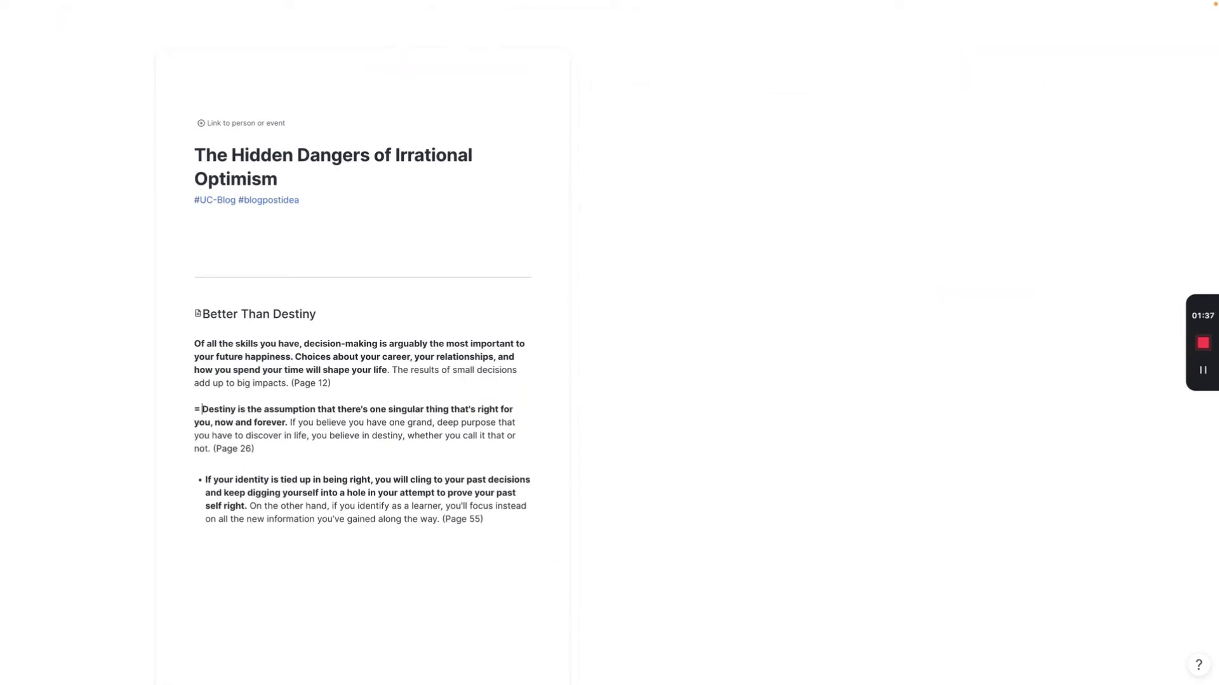
key("BackSpace")
key("BackSpace")
type("-")
key("Up")
key("Up")
key("Up")
key("Up")
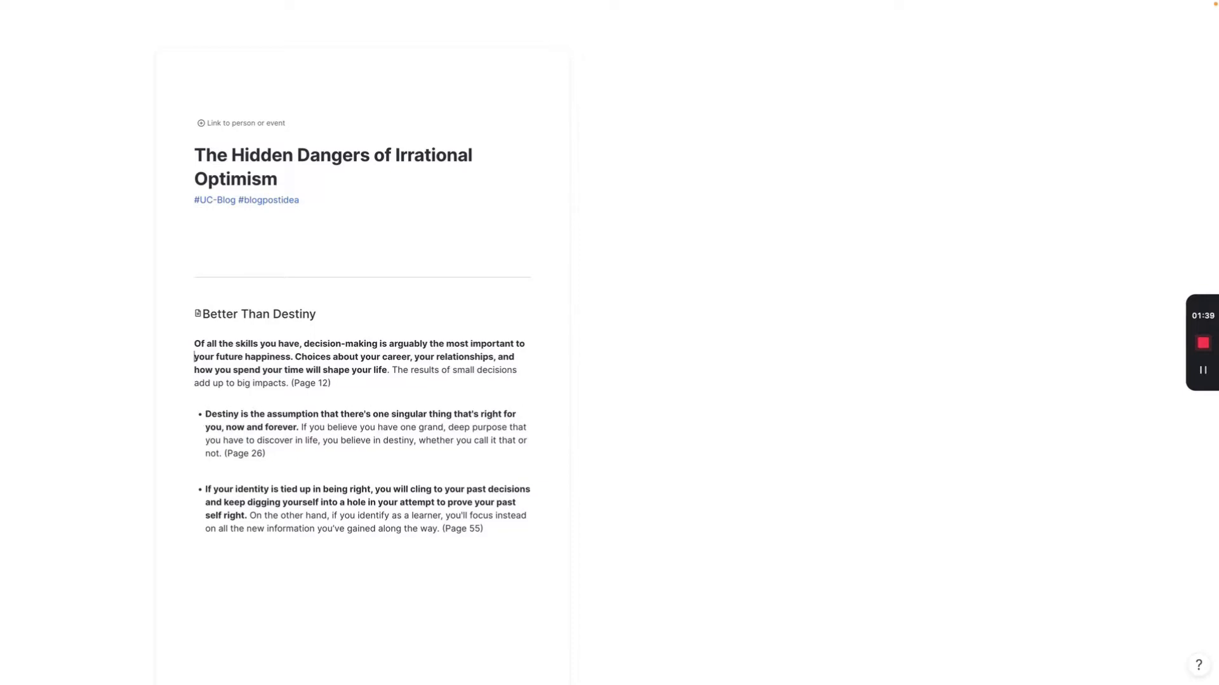
type("-")
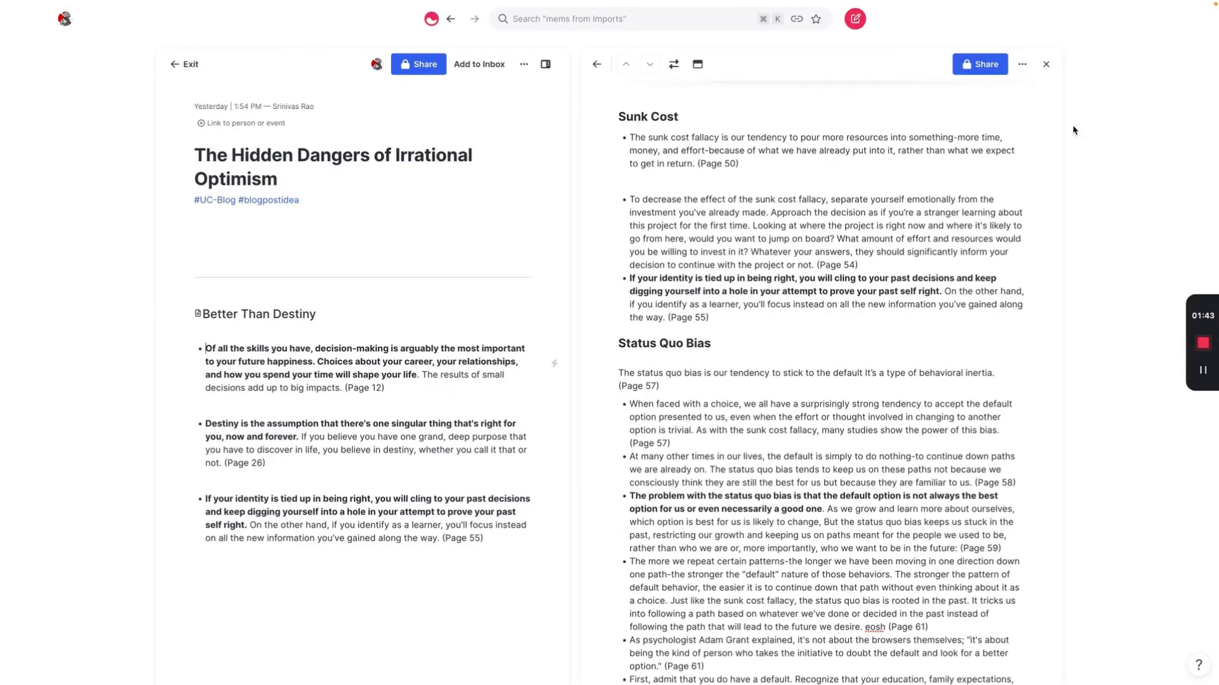
left_click(1046, 64)
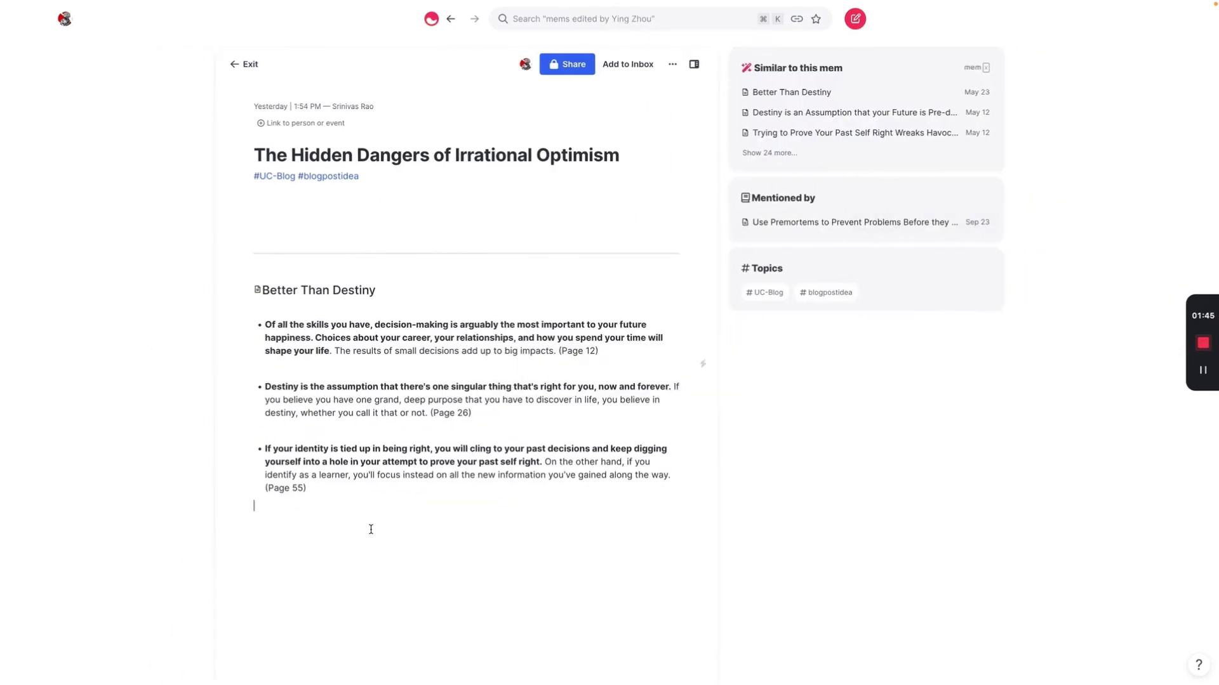
Add a blank line and open How to Navigate Life from the similar mems alongside.
key("Return")
left_click(770, 153)
left_click(813, 367)
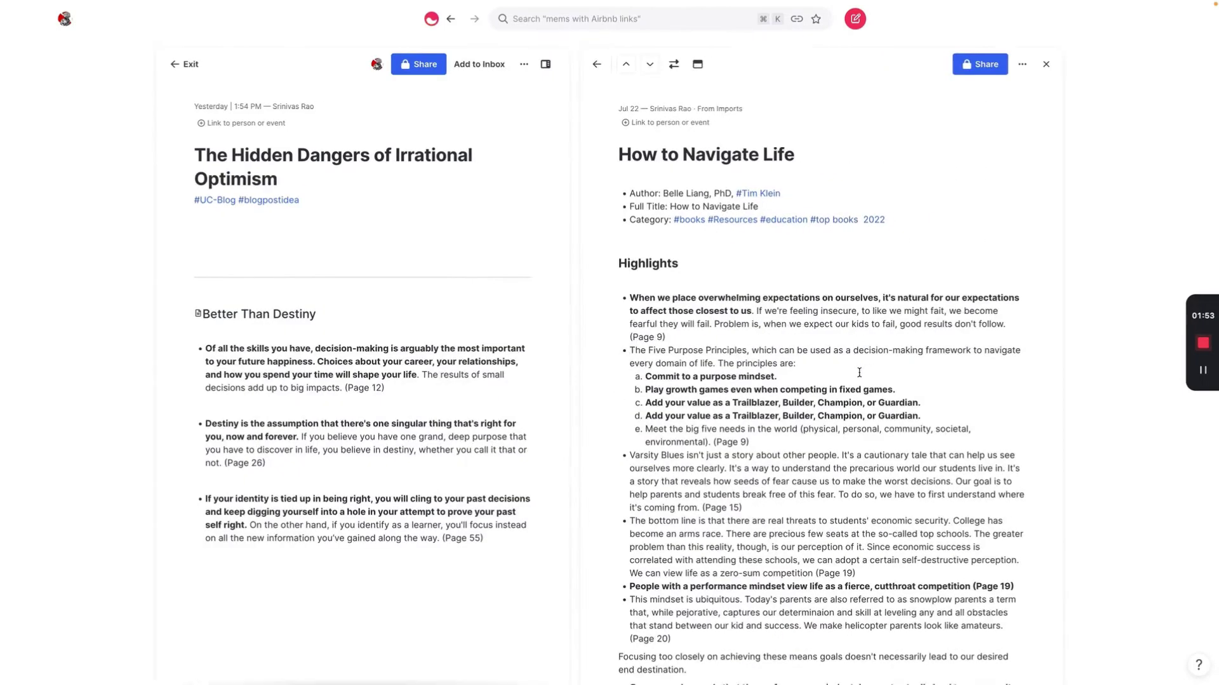
scroll(703, 190, "up", 2)
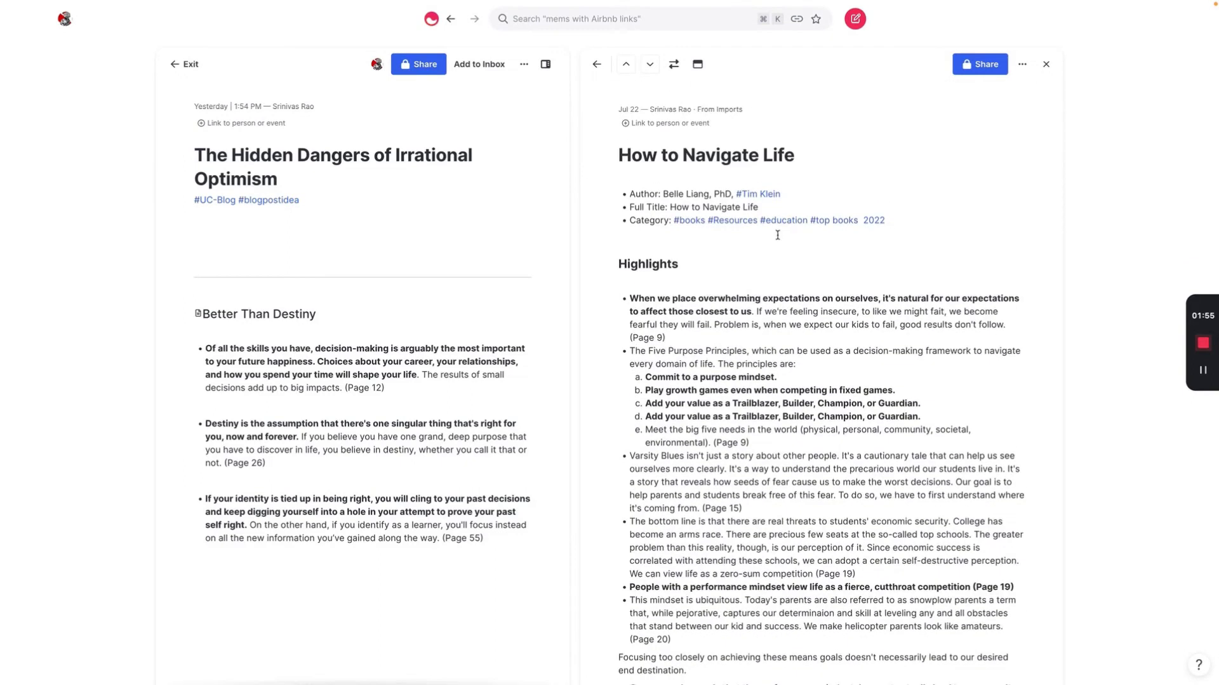
scroll(821, 304, "down", 5)
scroll(821, 305, "down", 5)
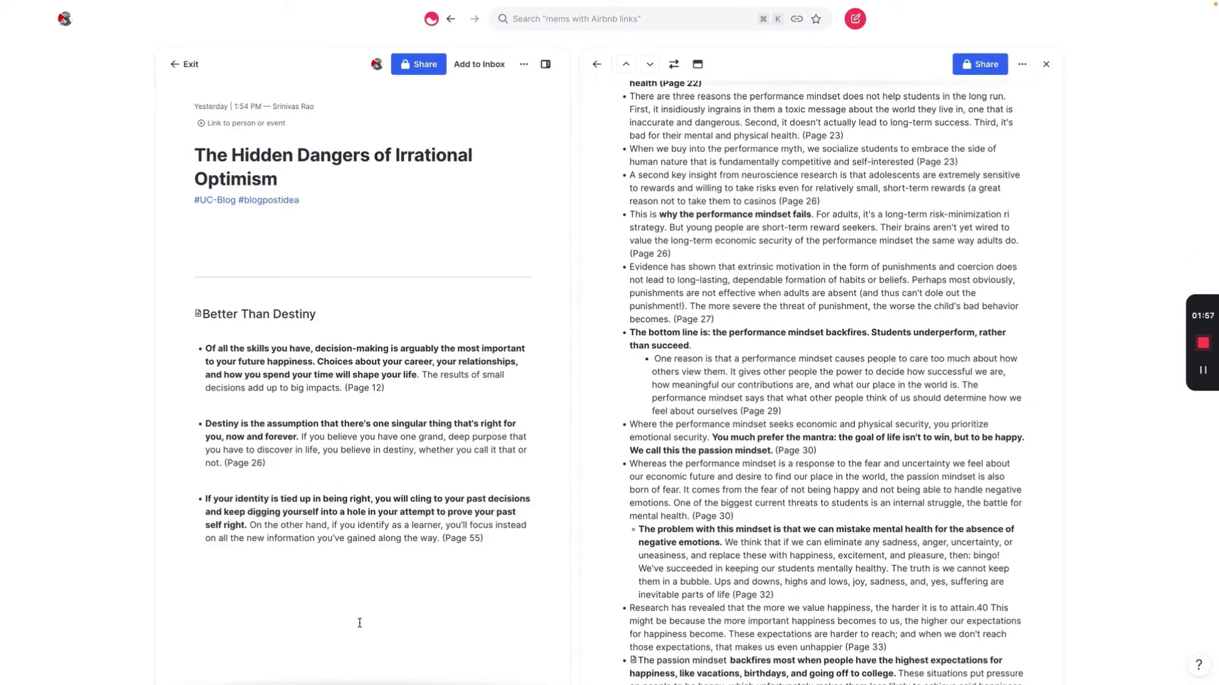
Insert a +link to How to Navigate Life on the last line and open it.
left_click(349, 581)
type("+How to nag")
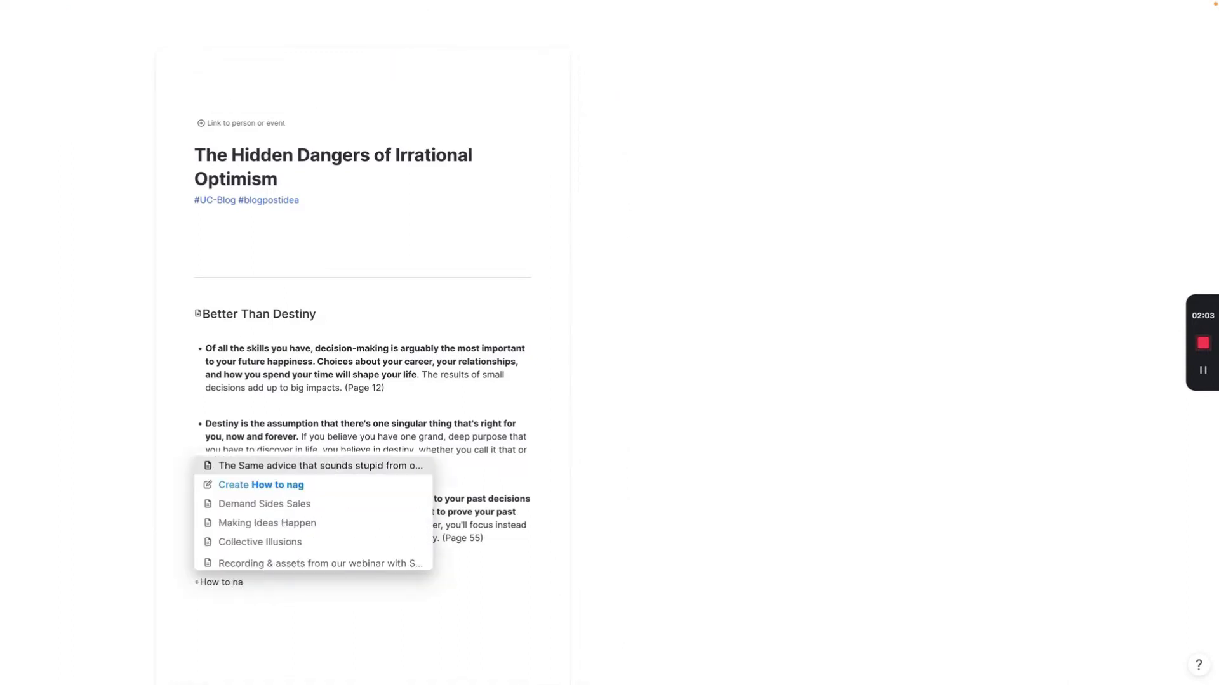
key("Return")
left_click(279, 589)
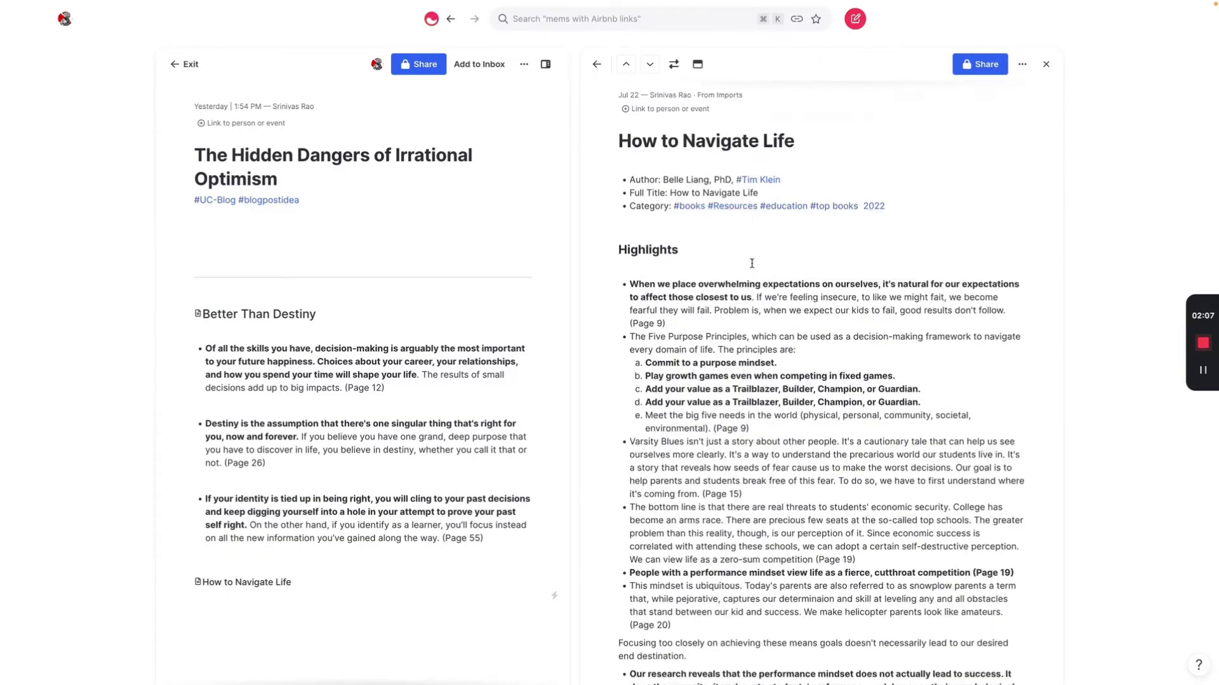
Copy the 'When we place' and 'The problem with this mindset' highlights under How to Navigate Life.
scroll(755, 273, "up", 1)
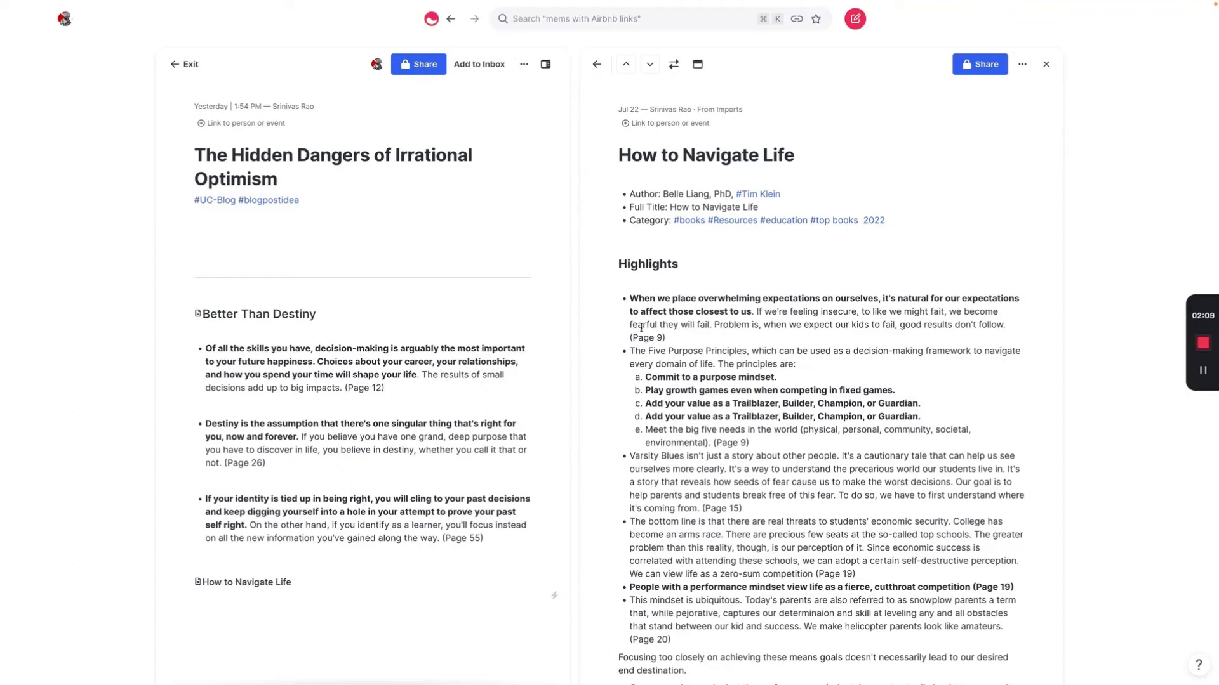
triple_click(663, 335)
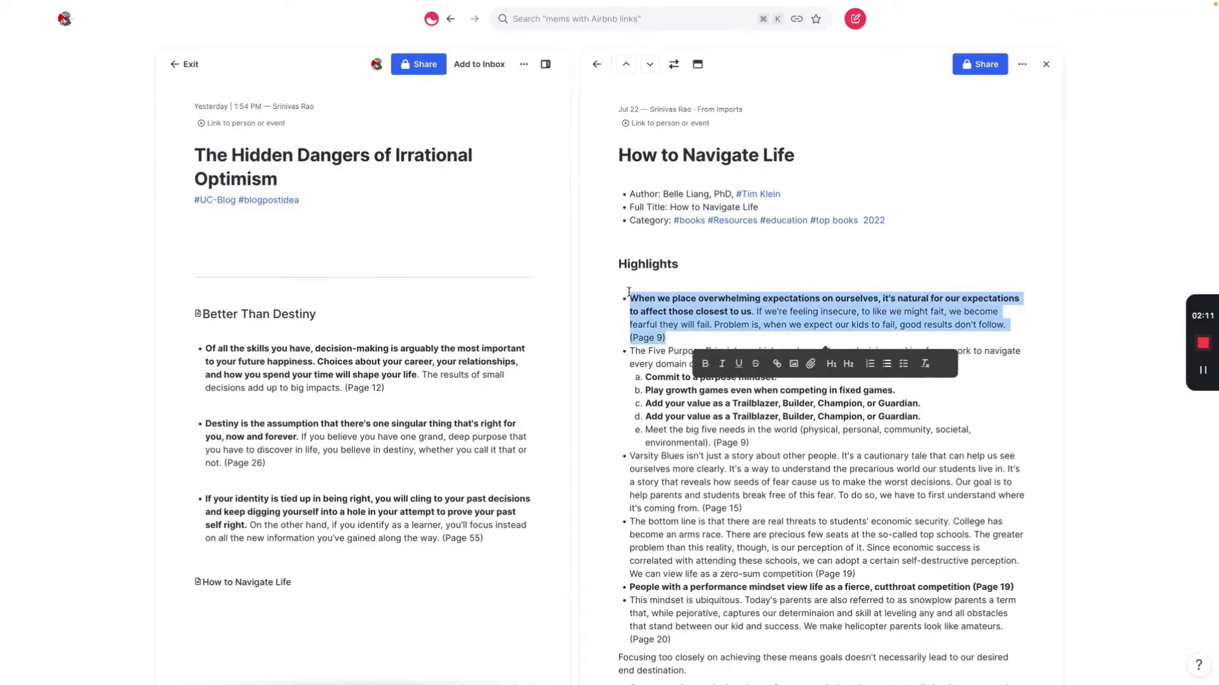
left_click_drag(628, 293, 303, 600)
scroll(301, 594, "down", 2)
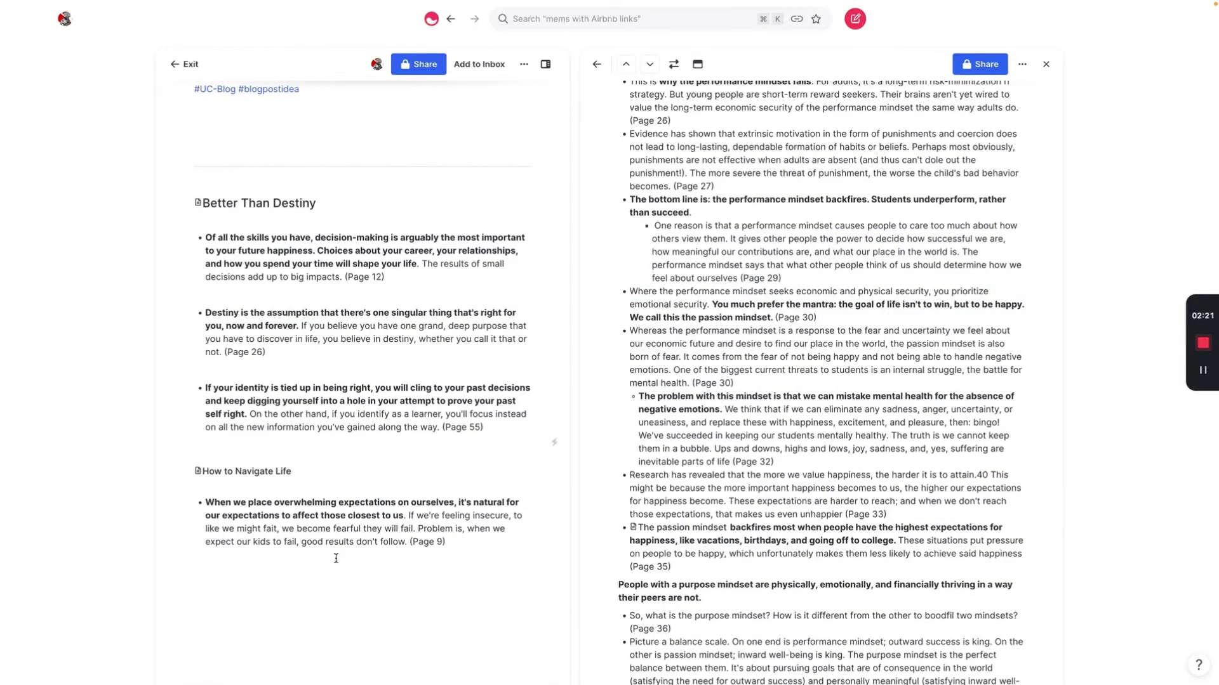
type("The problem with this mindset is that we can mistake mental health for the absence of negative emotions. We think that if we can eliminate any sadness, anger, uncertainty, or uneasiness, and replace these with happiness, excitement, and pleasure, then: bingo! We've succeeded in keeping our students mentally healthy. The truth is we cannot keep them in a bubble. Ups and downs, highs and lows, joy, sadness, and, yes, suffering are inevitable parts of life (Page 32)")
scroll(761, 451, "down", 10)
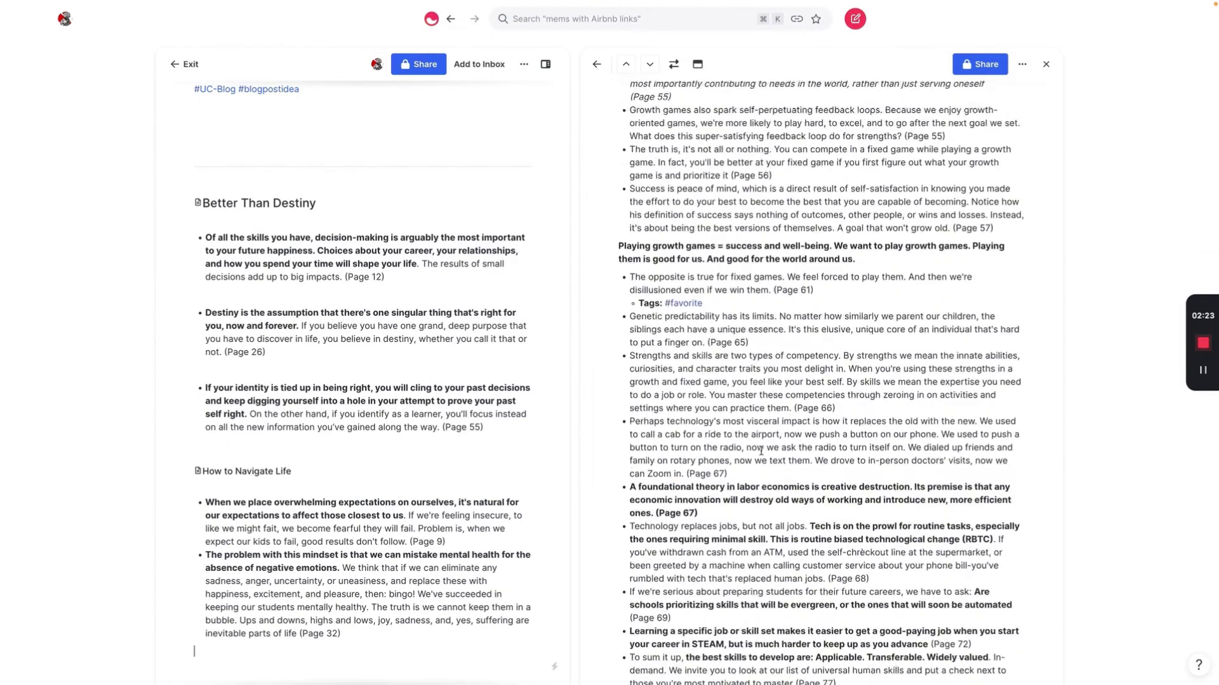
scroll(761, 451, "down", 3)
left_click(723, 418)
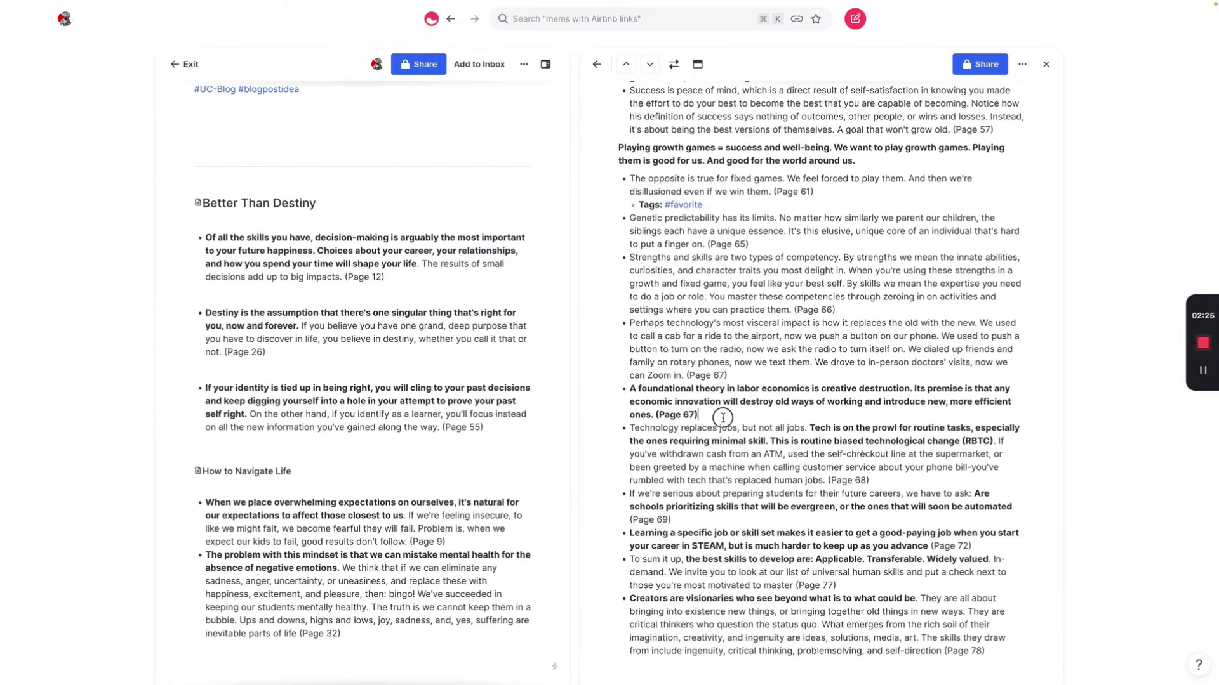
scroll(722, 418, "down", 15)
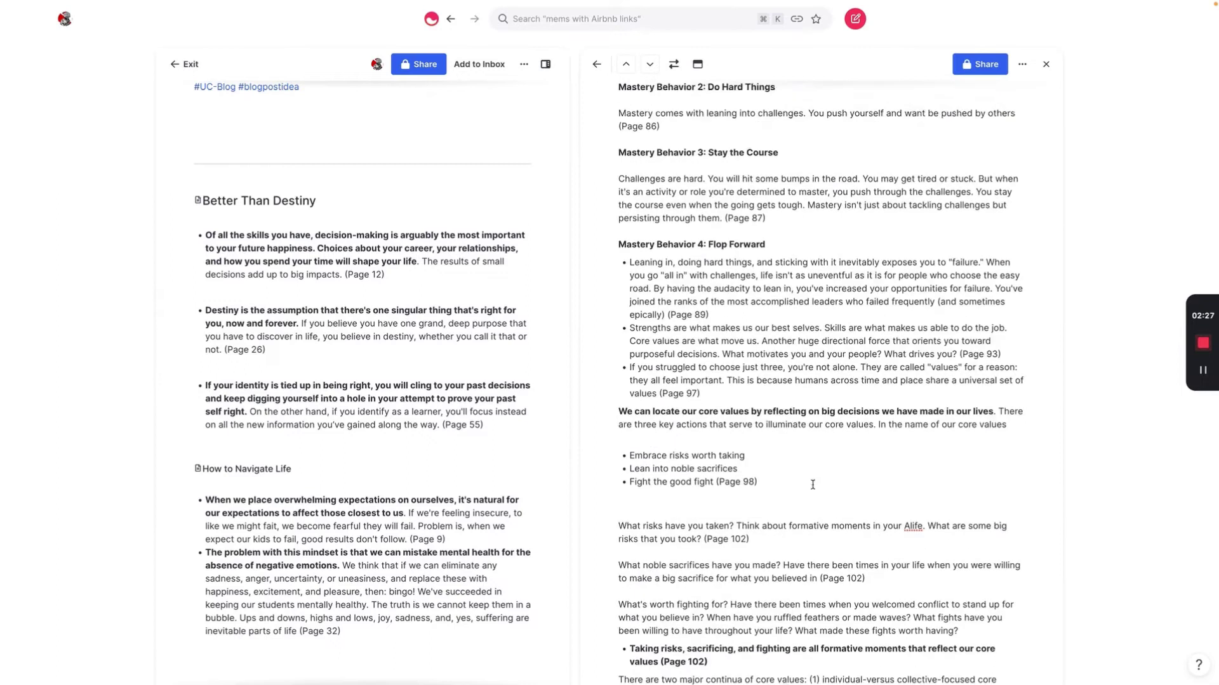
scroll(391, 497, "down", 3)
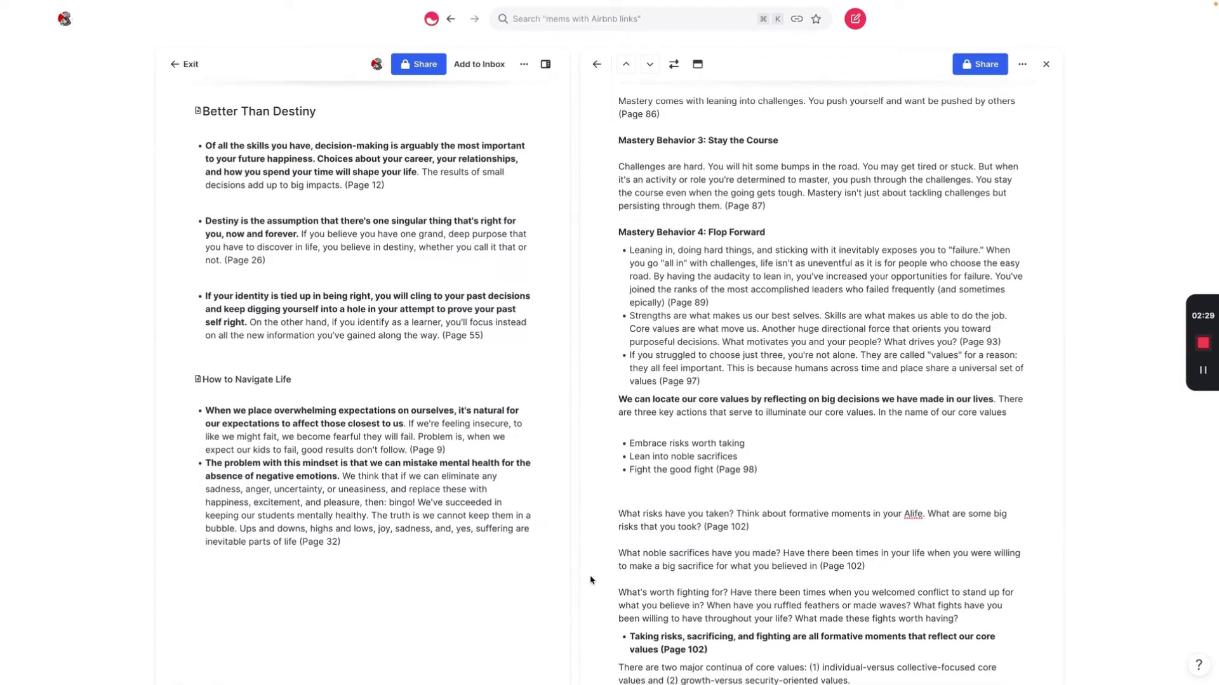
scroll(464, 598, "up", 5)
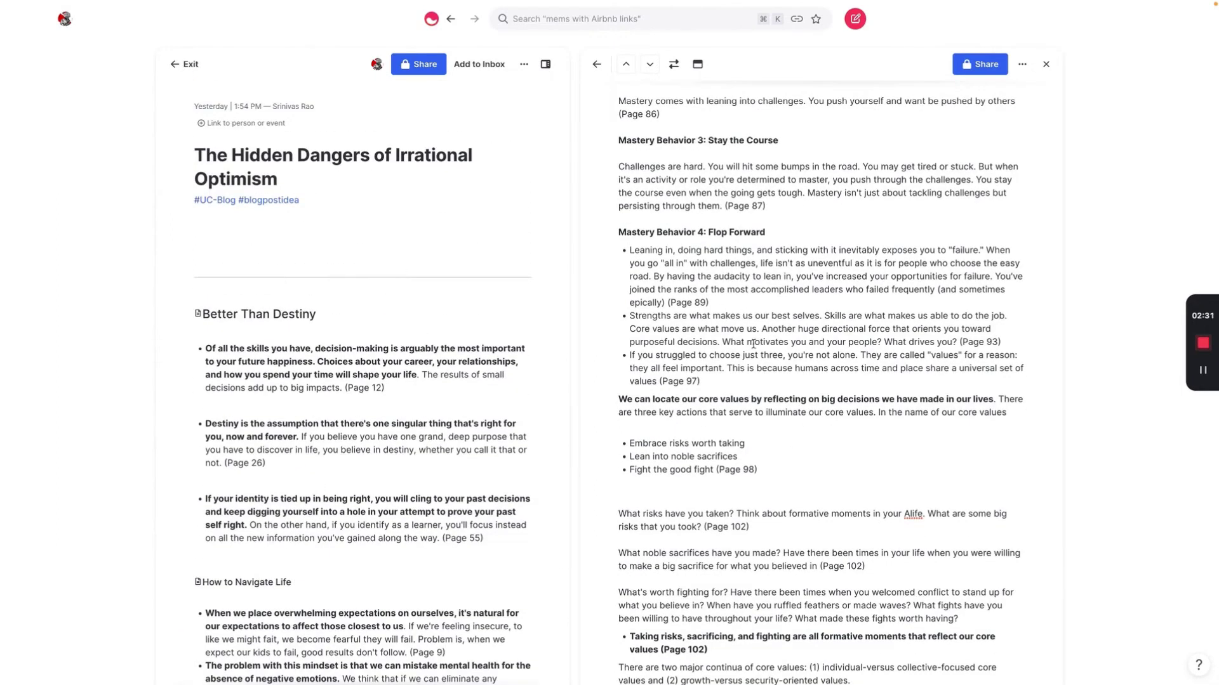
scroll(857, 165, "up", 10)
scroll(857, 165, "up", 5)
Close the side note and expand the full list of similar notes.
left_click(1046, 65)
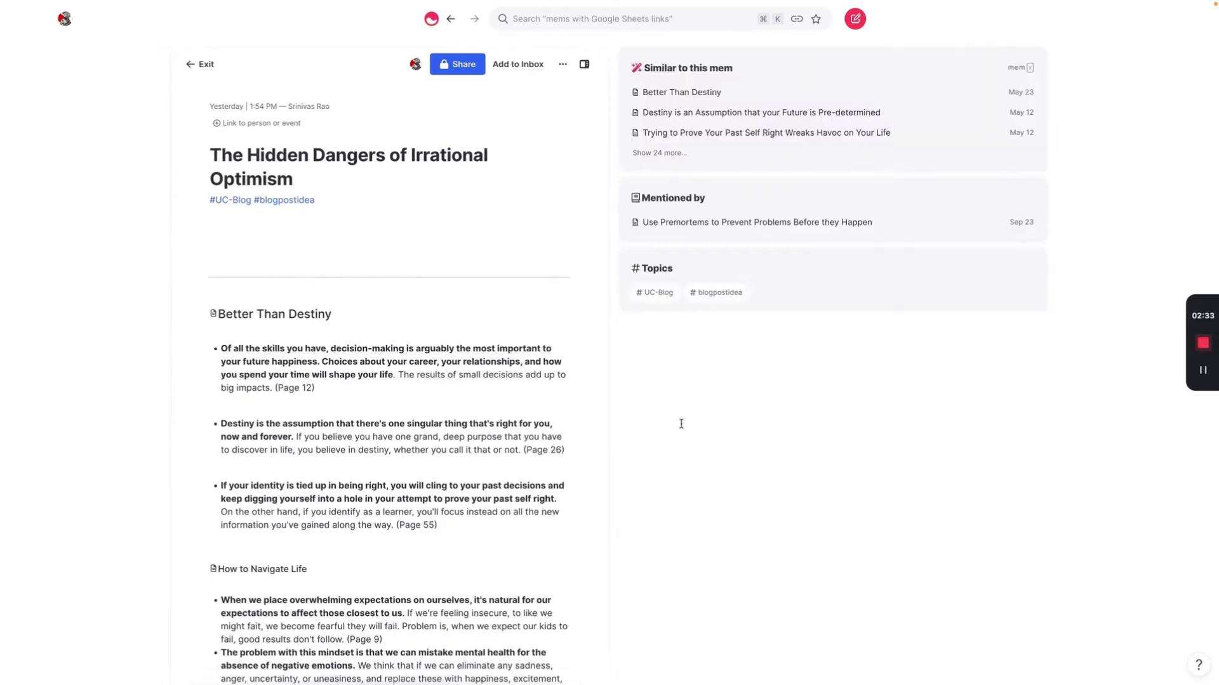
scroll(637, 417, "down", 2)
mouse_move(801, 135)
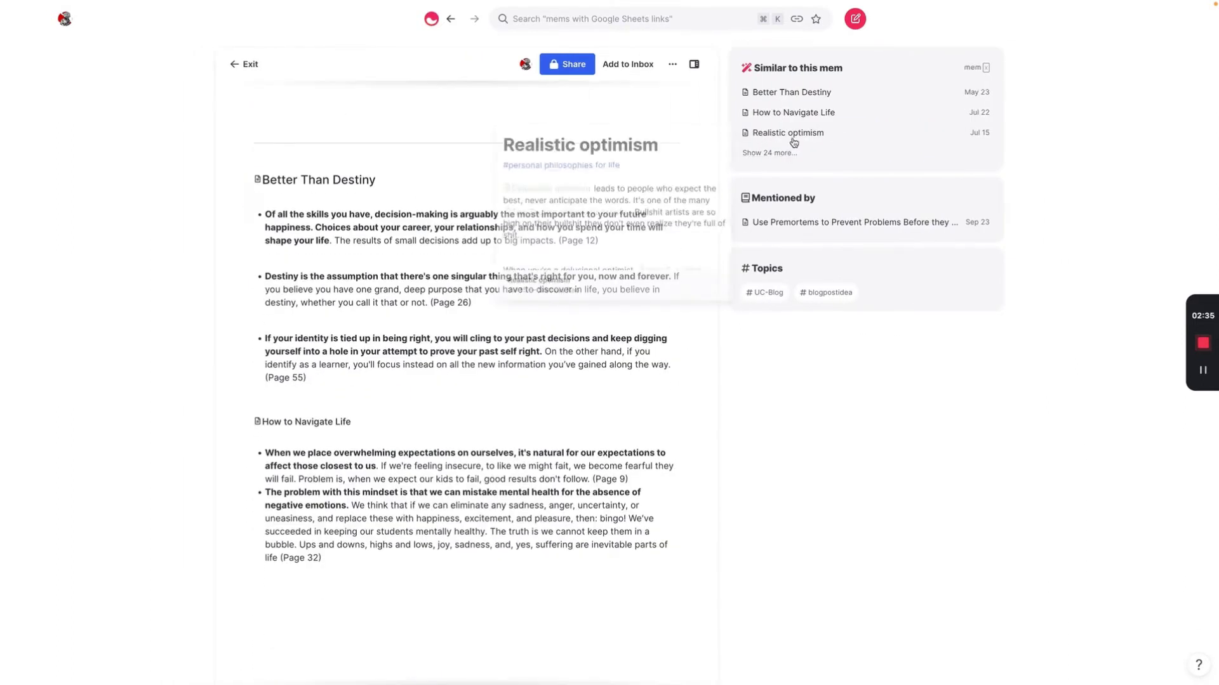
left_click(771, 154)
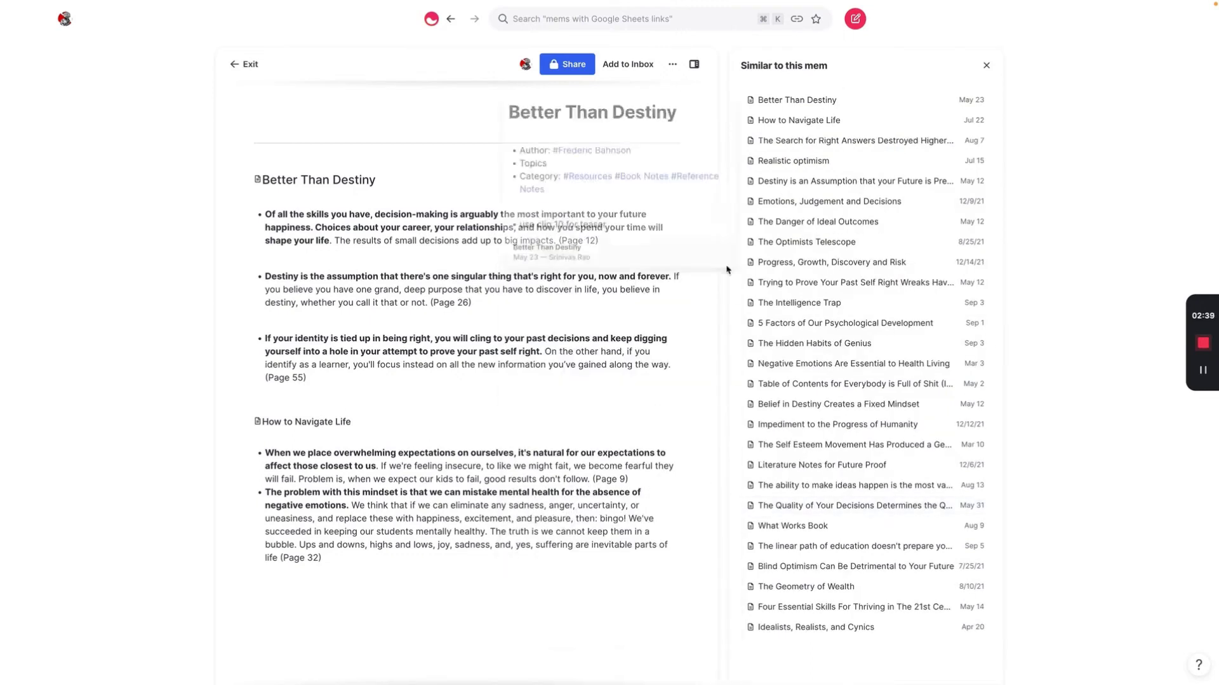
mouse_move(820, 468)
scroll(387, 613, "up", 2)
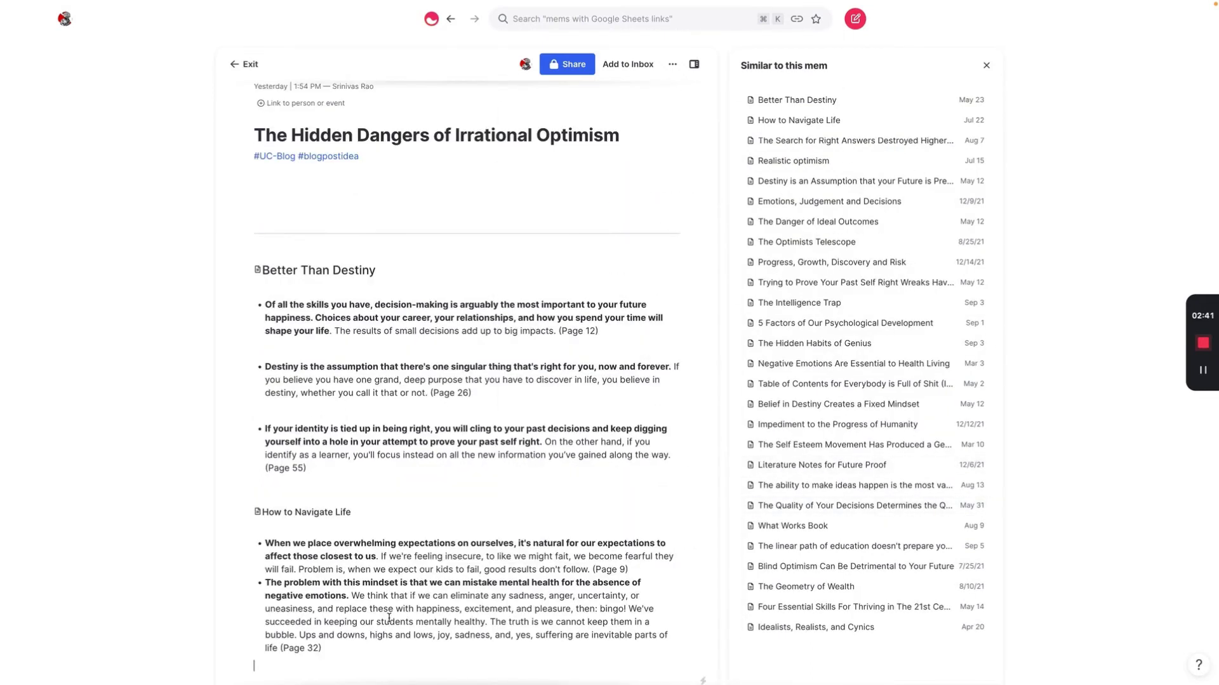
scroll(392, 563, "down", 2)
Link The Scout Mindset after the last bullet and open that note alongside.
left_click(392, 565)
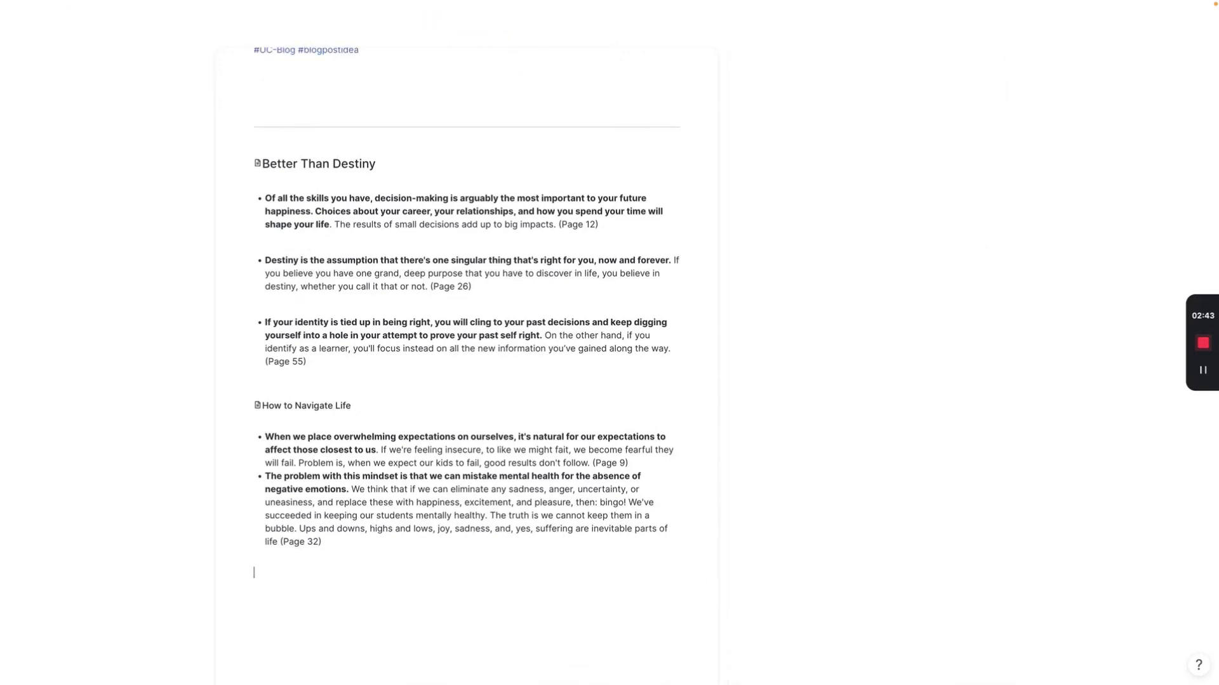
type("[[Scout")
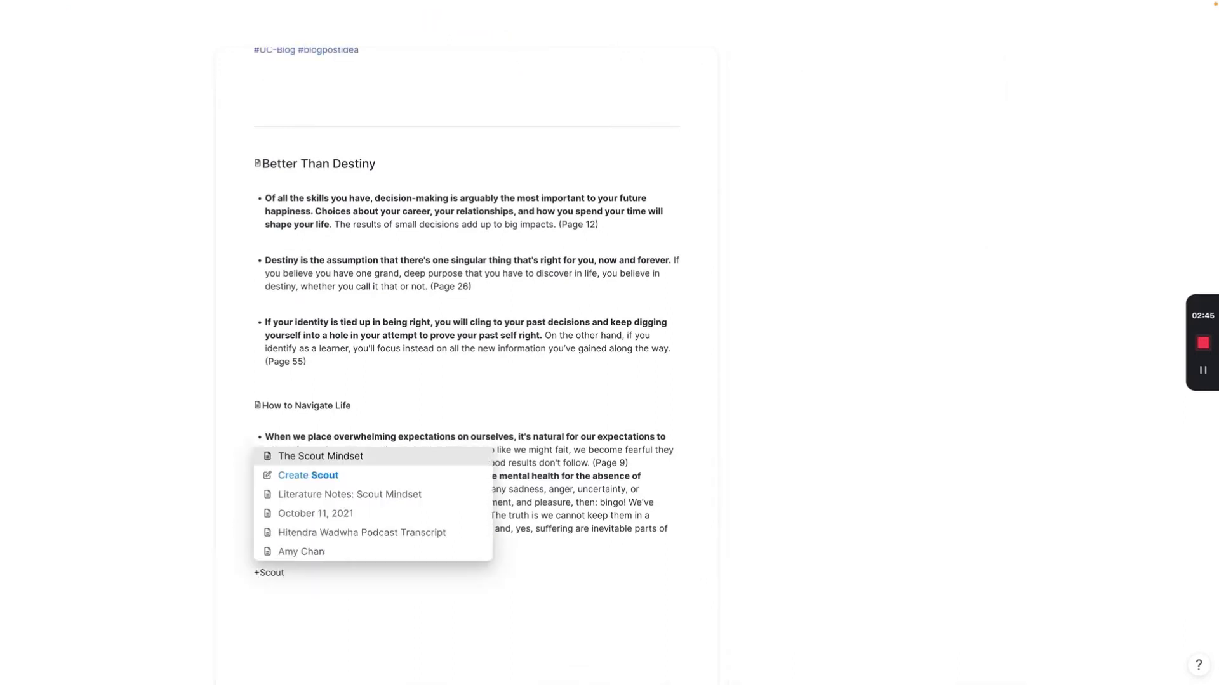
key("Return")
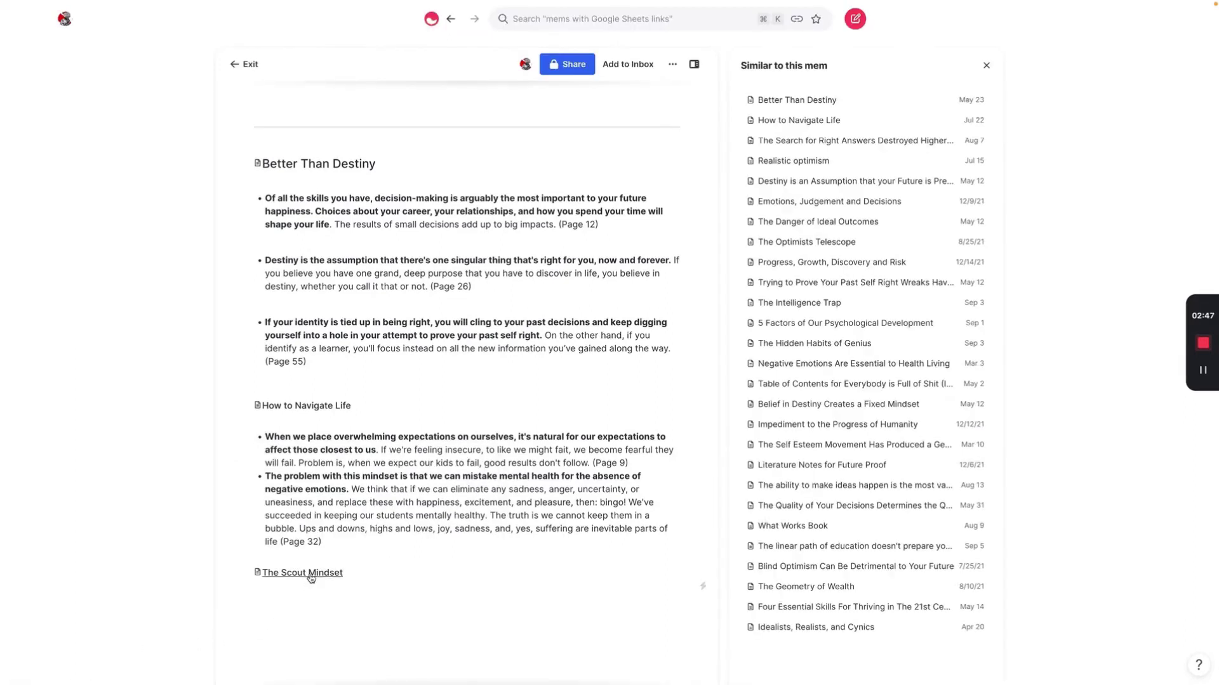
left_click(302, 649)
scroll(815, 294, "down", 3)
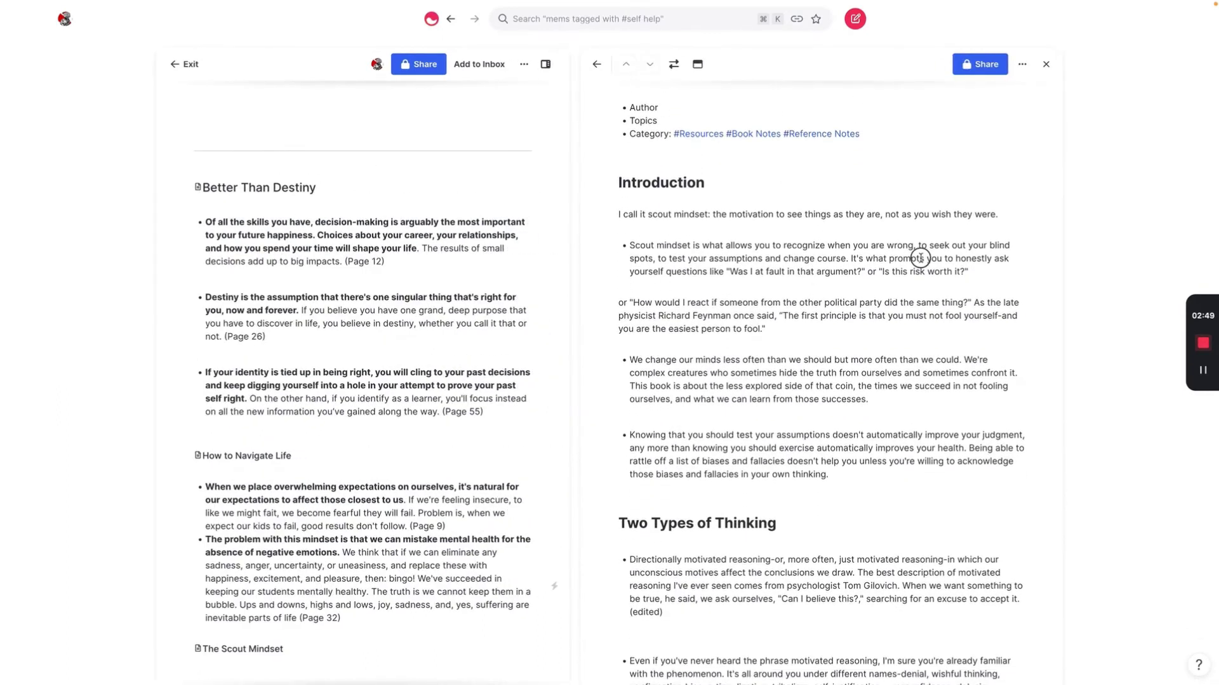
triple_click(919, 258)
key("super+c")
Paste the Scout mindset bullet and 'Even if you've never heard' paragraph under the link, then close the pane.
scroll(475, 431, "down", 2)
left_click(445, 463)
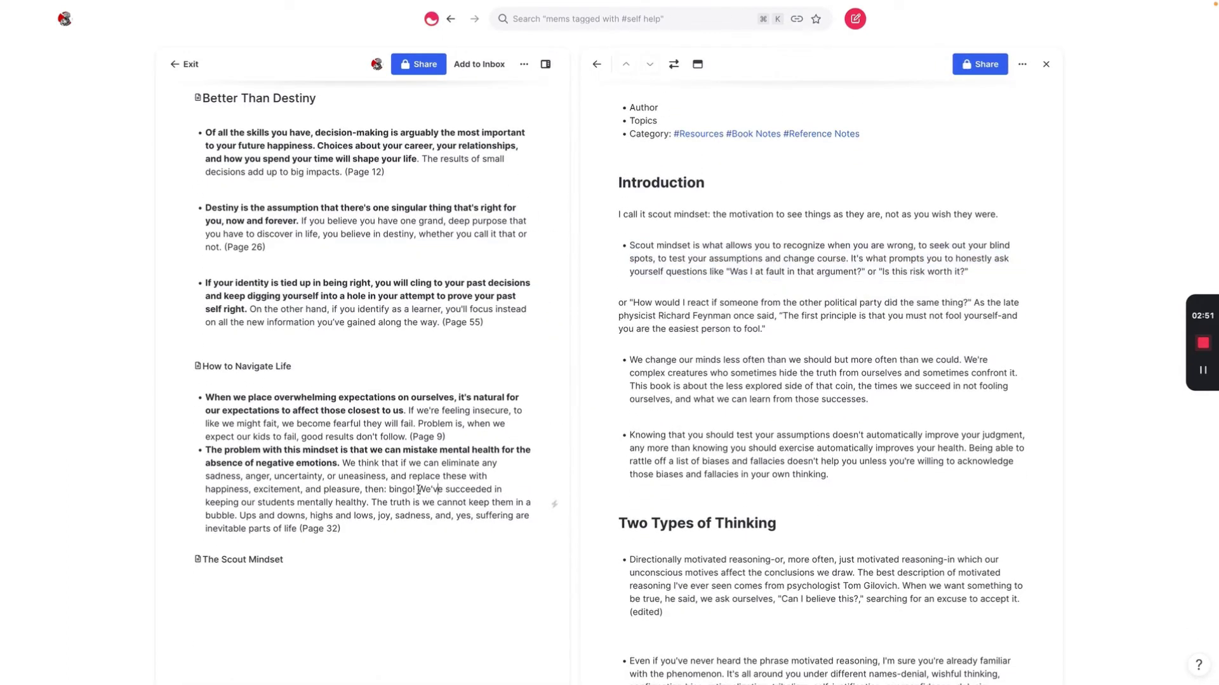
key("Return")
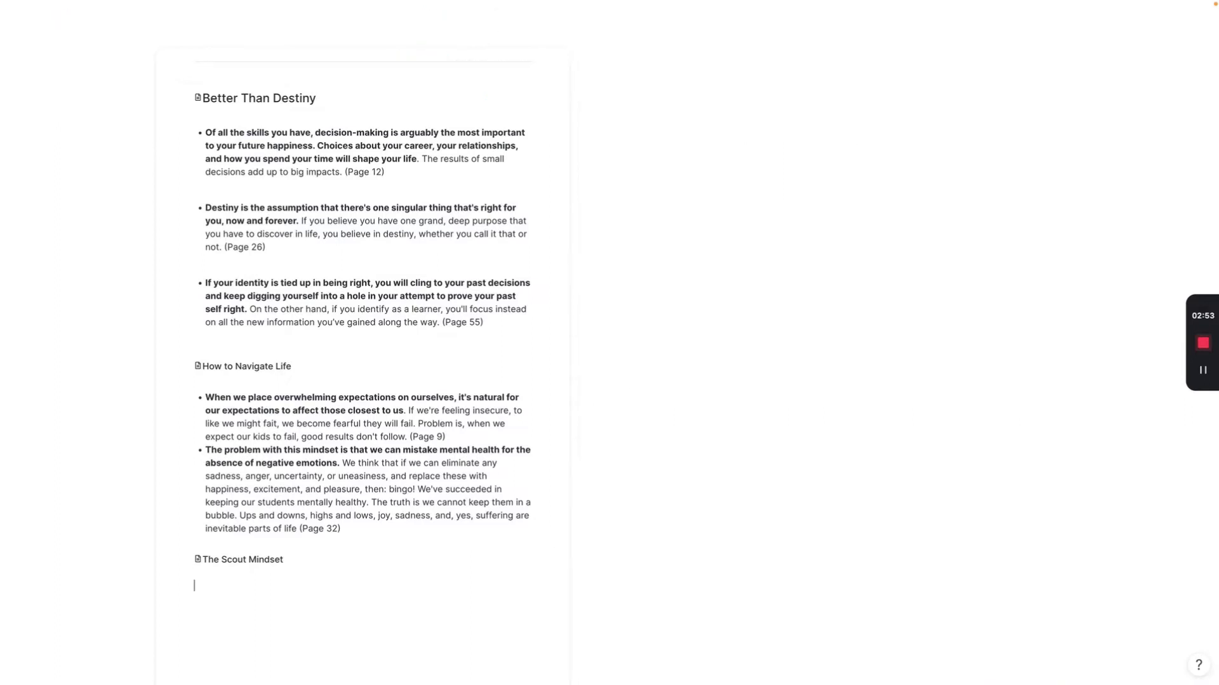
key("super+v")
scroll(786, 191, "down", 5)
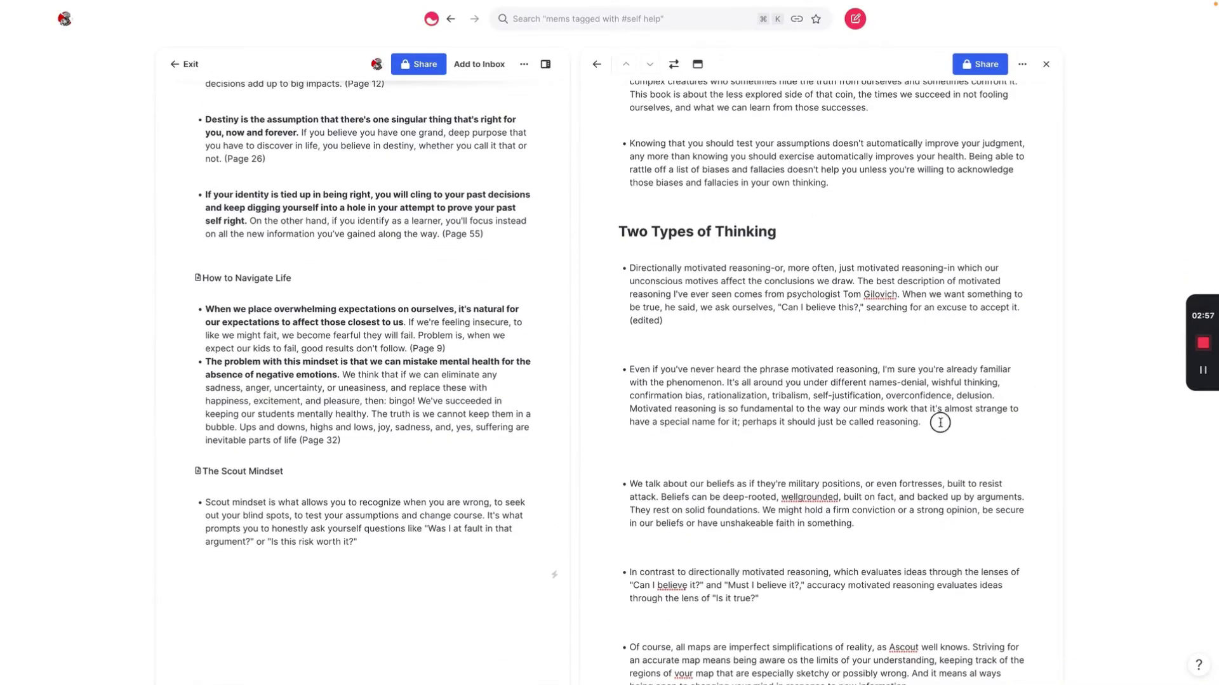
left_click_drag(943, 421, 630, 368)
key("super+c")
left_click(412, 591)
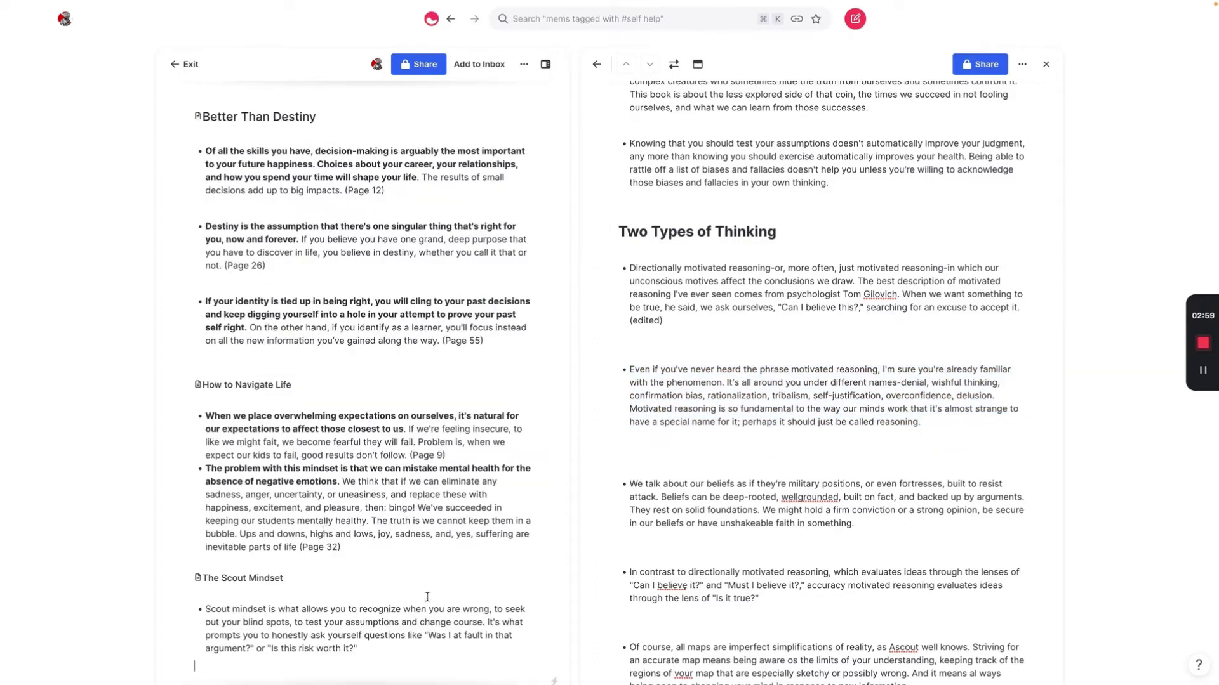
key("super+v")
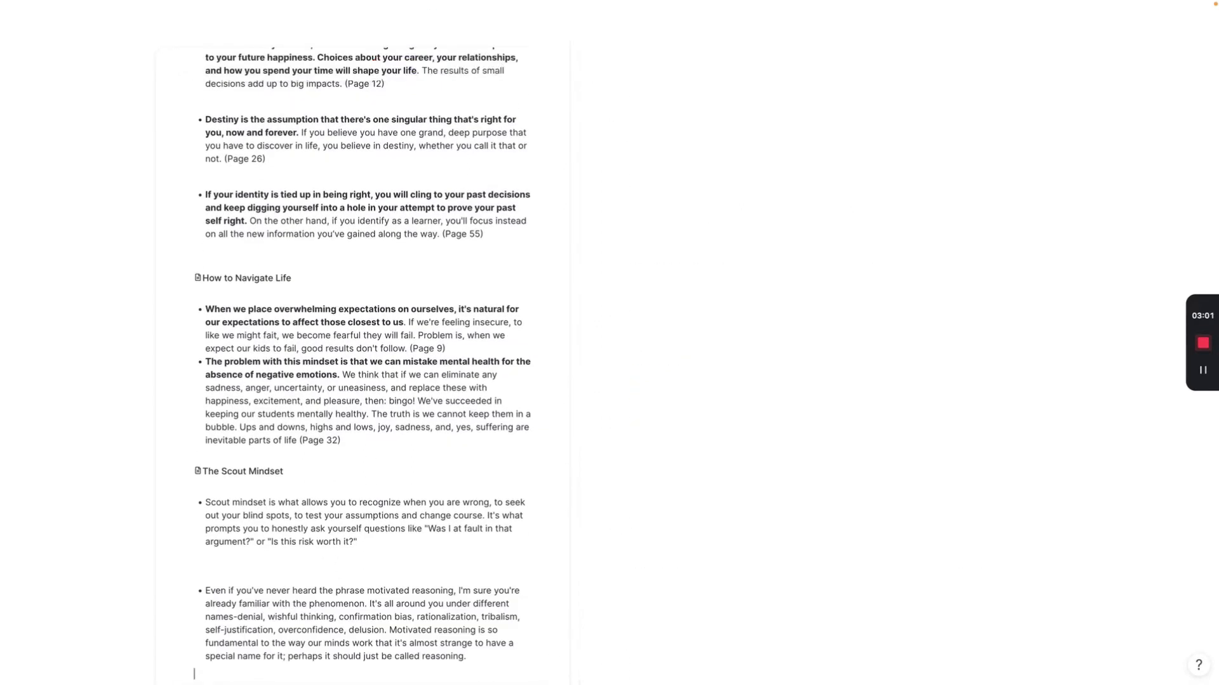
scroll(1041, 83, "up", 6)
left_click(1046, 64)
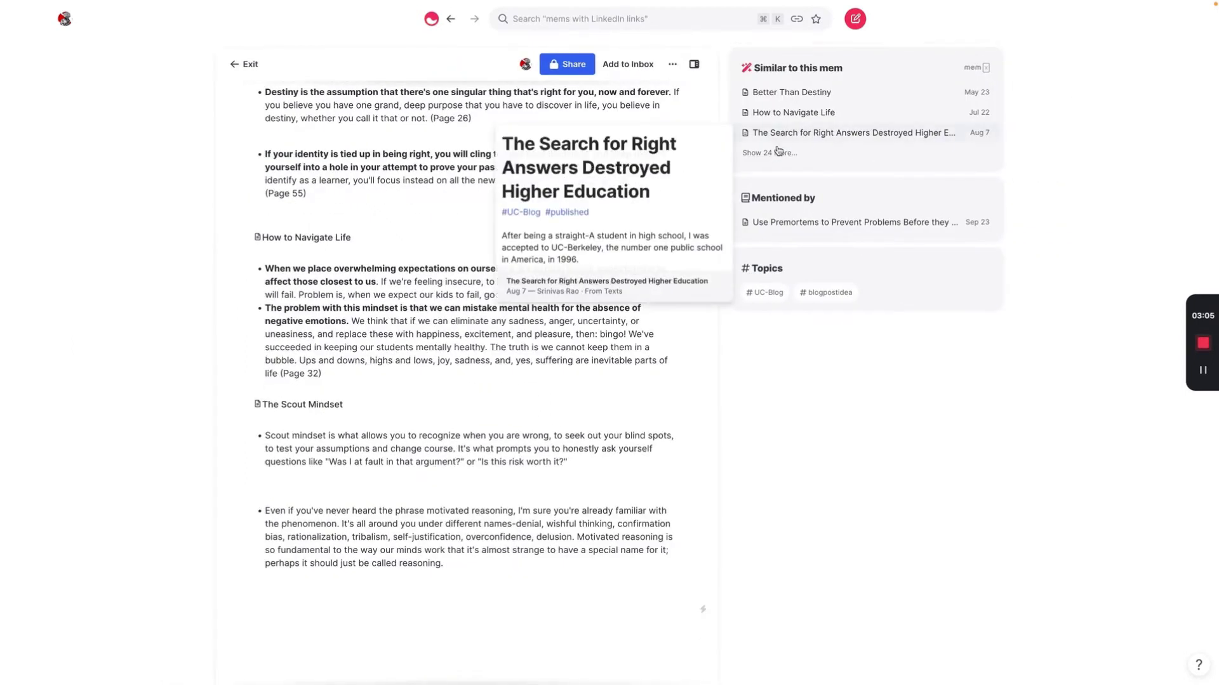
Expand the similar notes list and type === at the end of the post as a divider.
left_click(854, 132)
scroll(888, 317, "down", 3)
left_click(1045, 64)
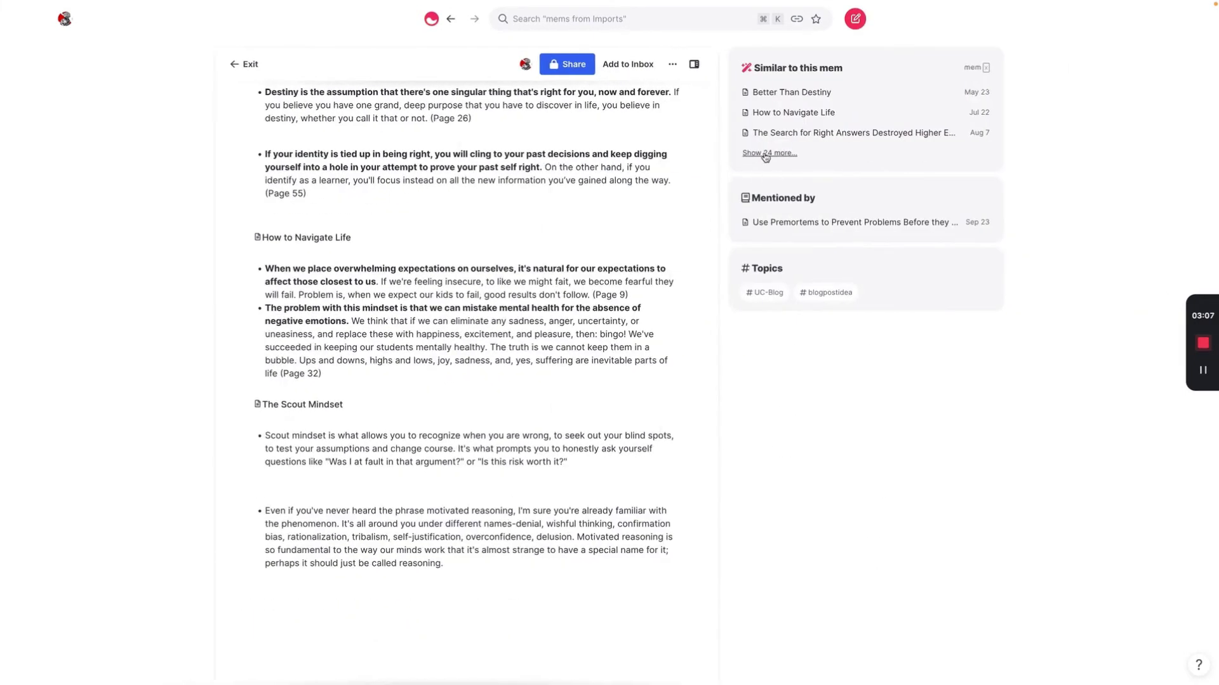
left_click(768, 155)
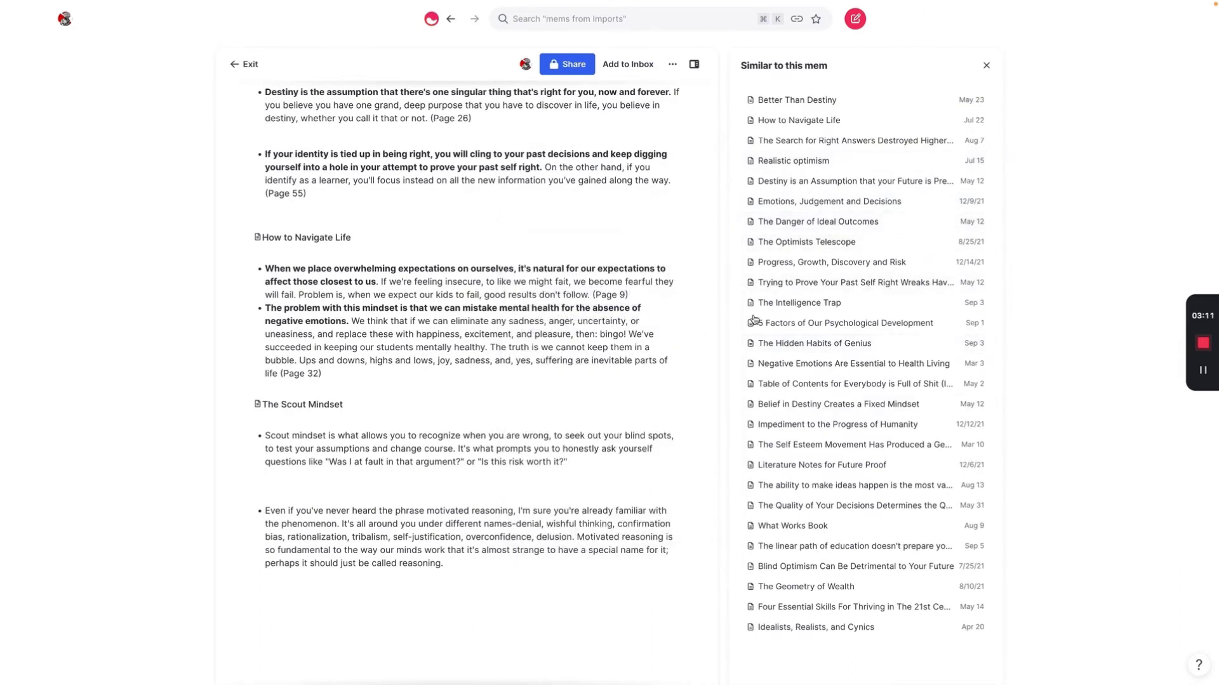
mouse_move(801, 570)
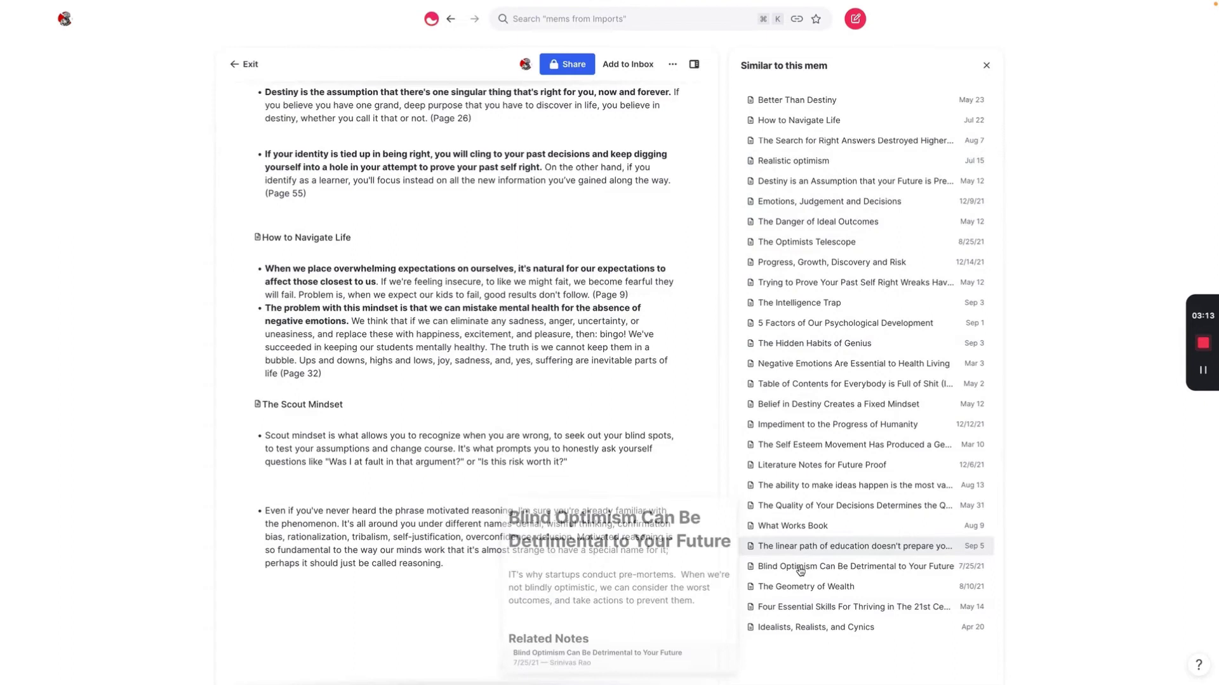
scroll(358, 608, "up", 2)
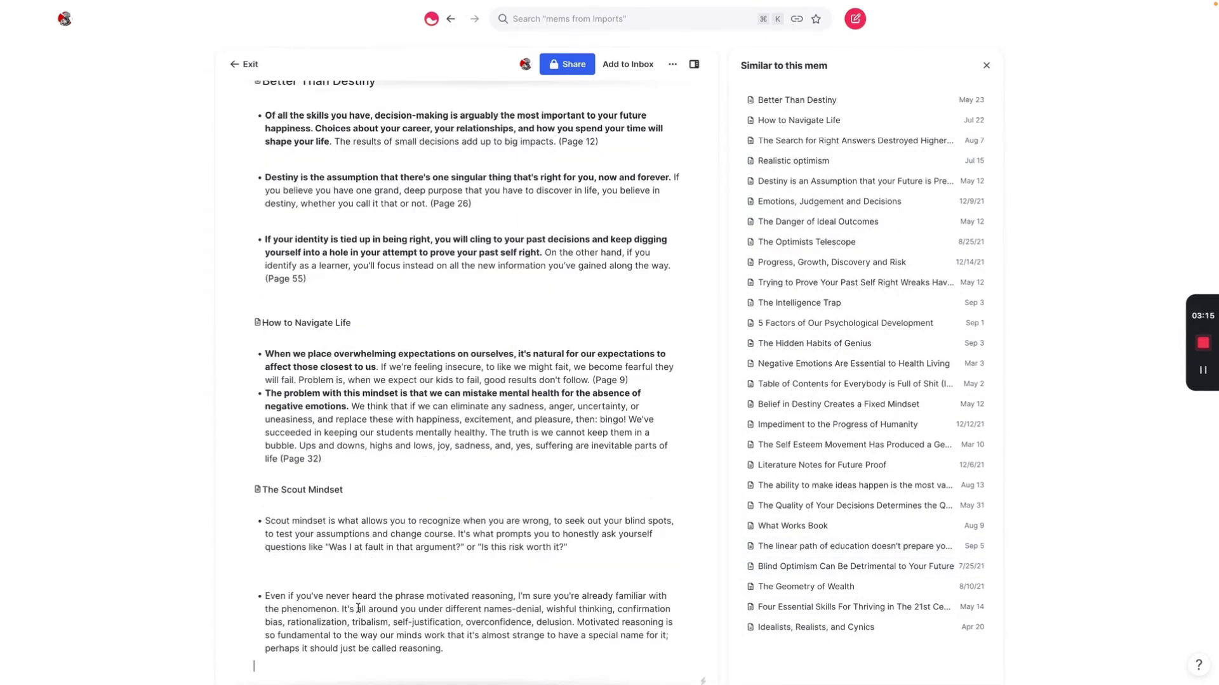
scroll(378, 596, "down", 3)
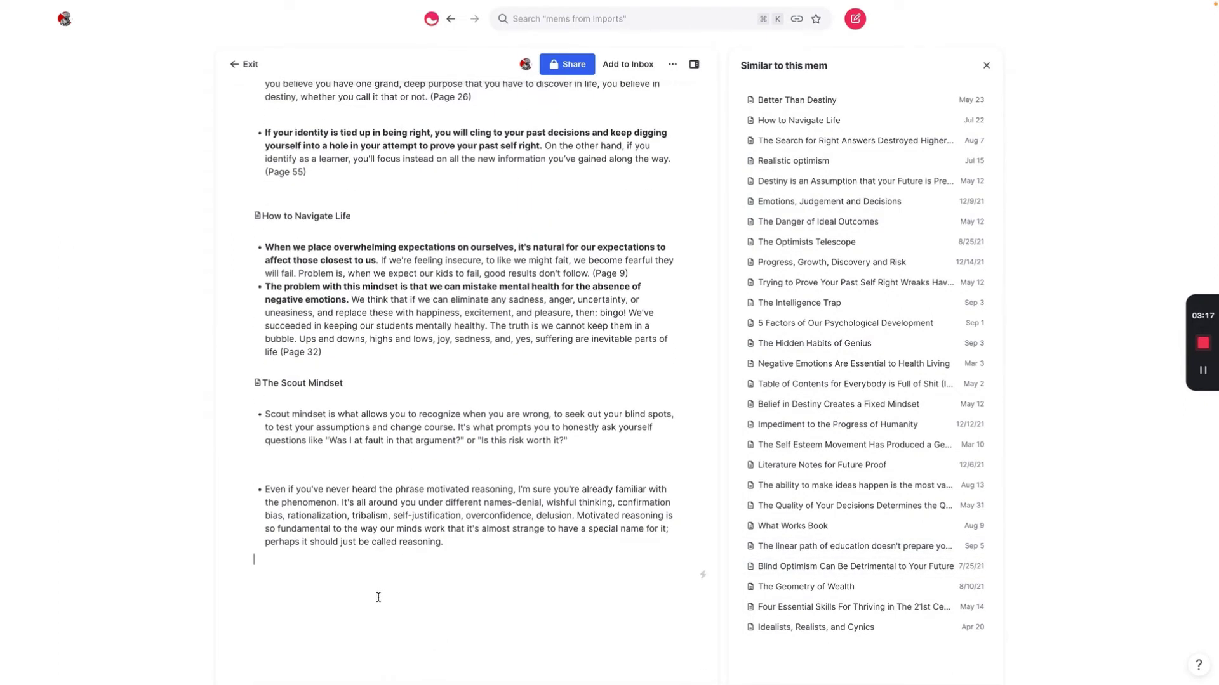
type("===")
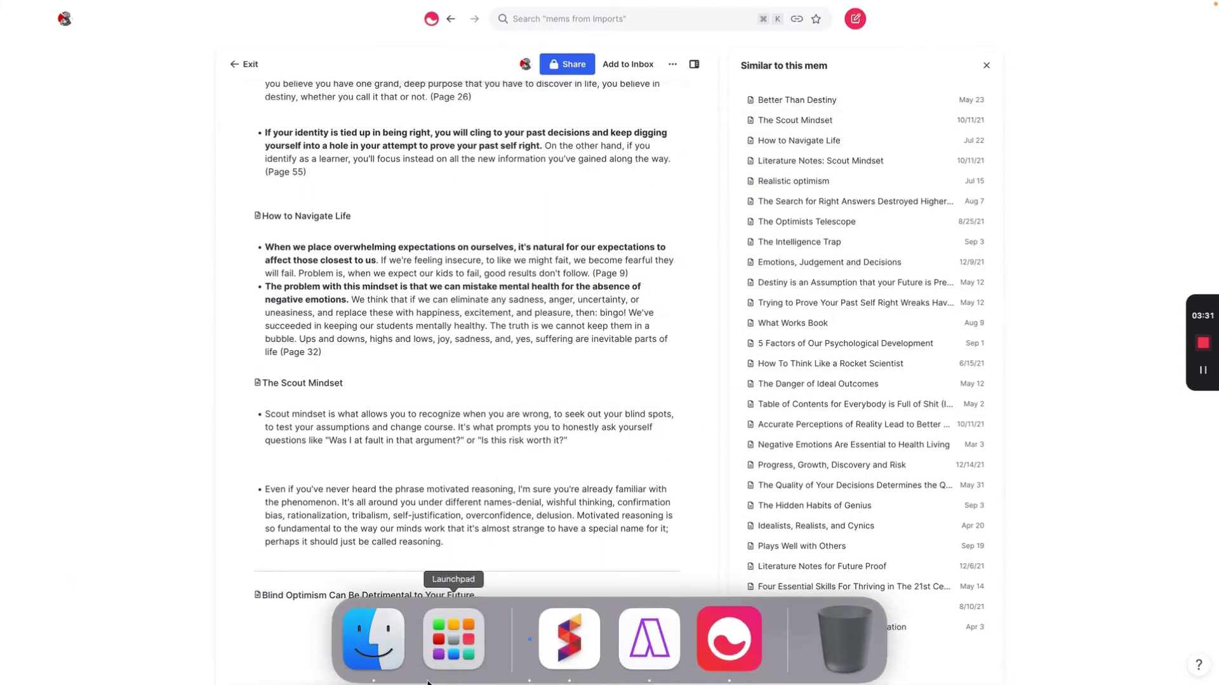
Link Realistic optimism, Make Realistic Assumptions, and Idealists, Realists, and Cynics below Blind Optimism.
left_click(283, 612)
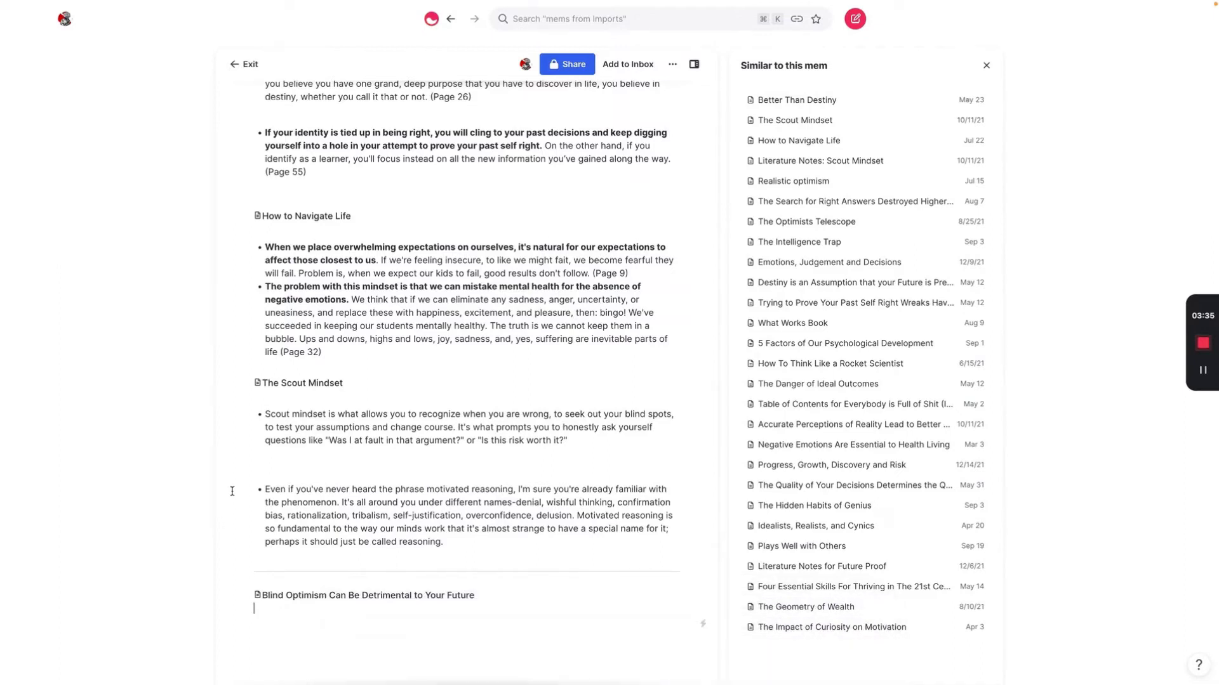
type("+realisti")
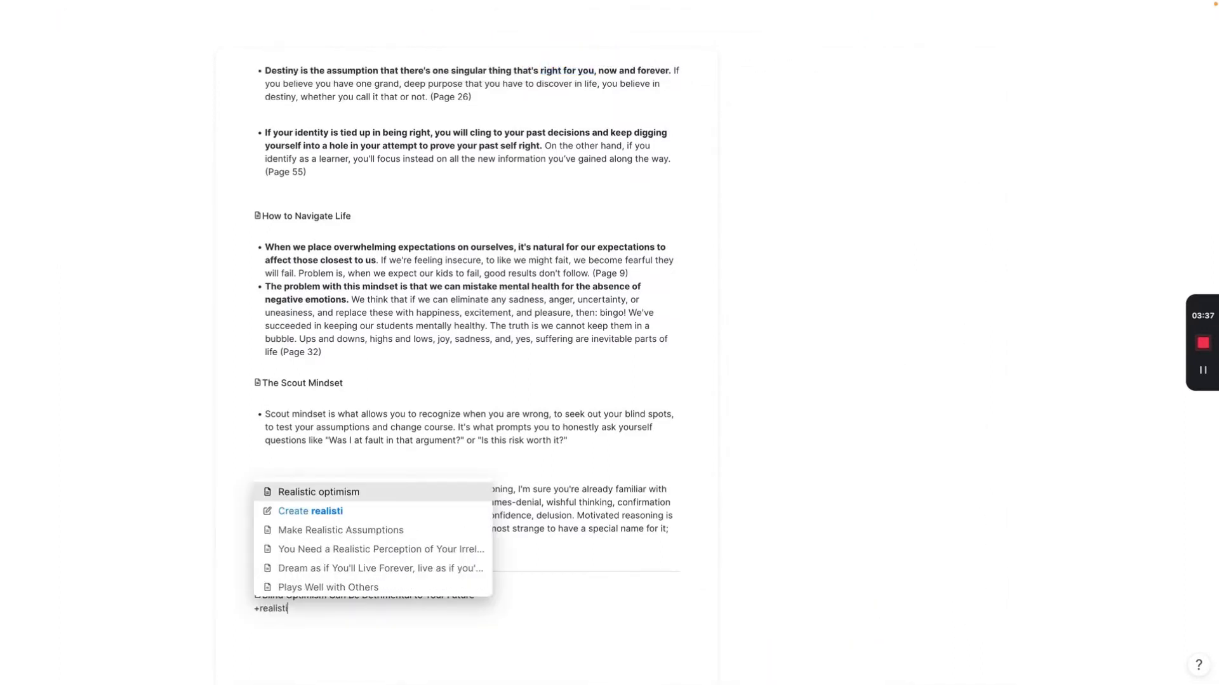
key("Return")
type("+,")
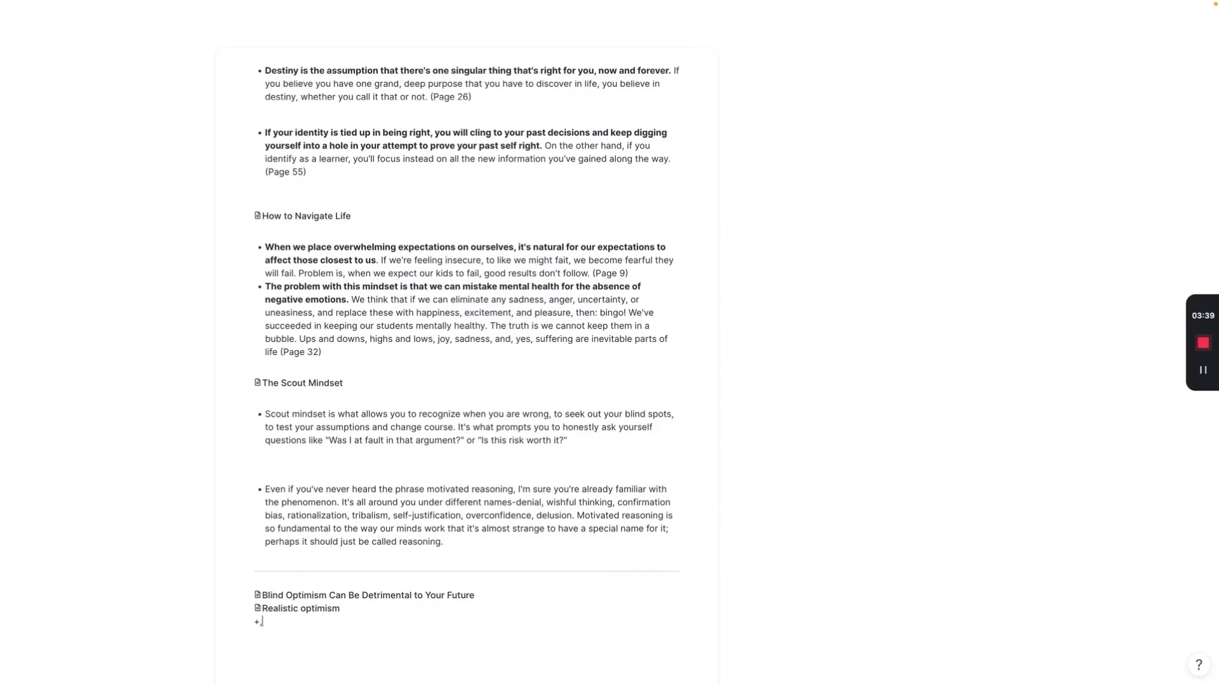
type("akemake")
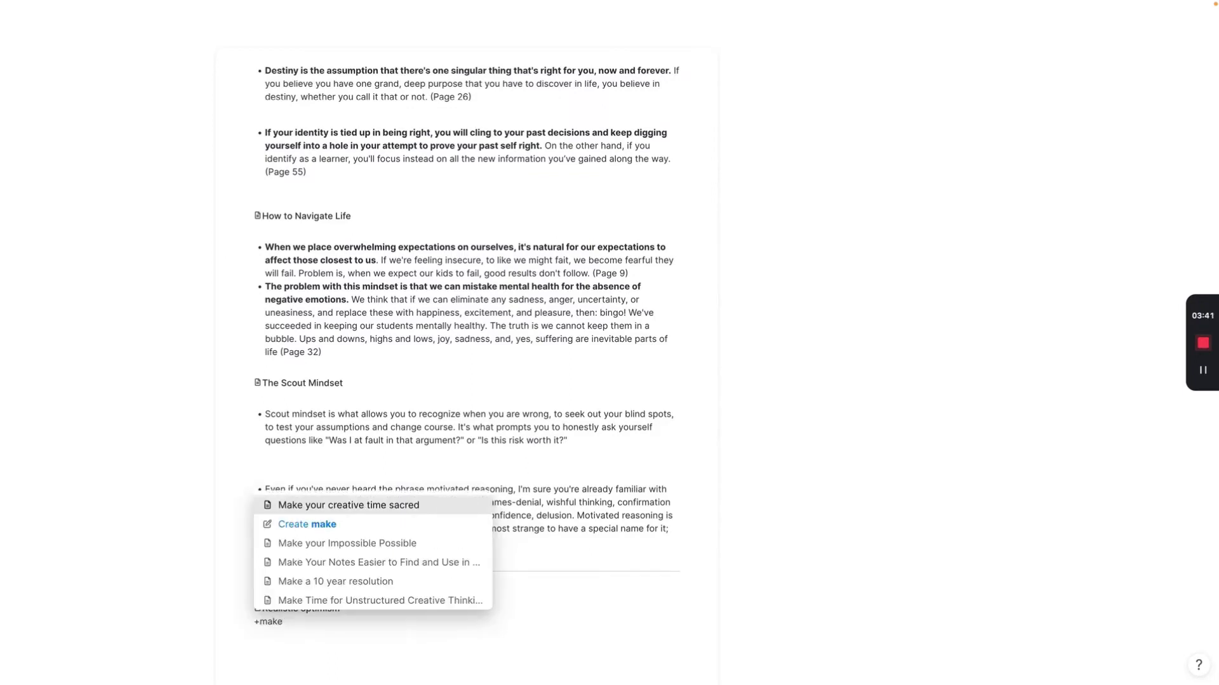
type(" realist")
key("Return")
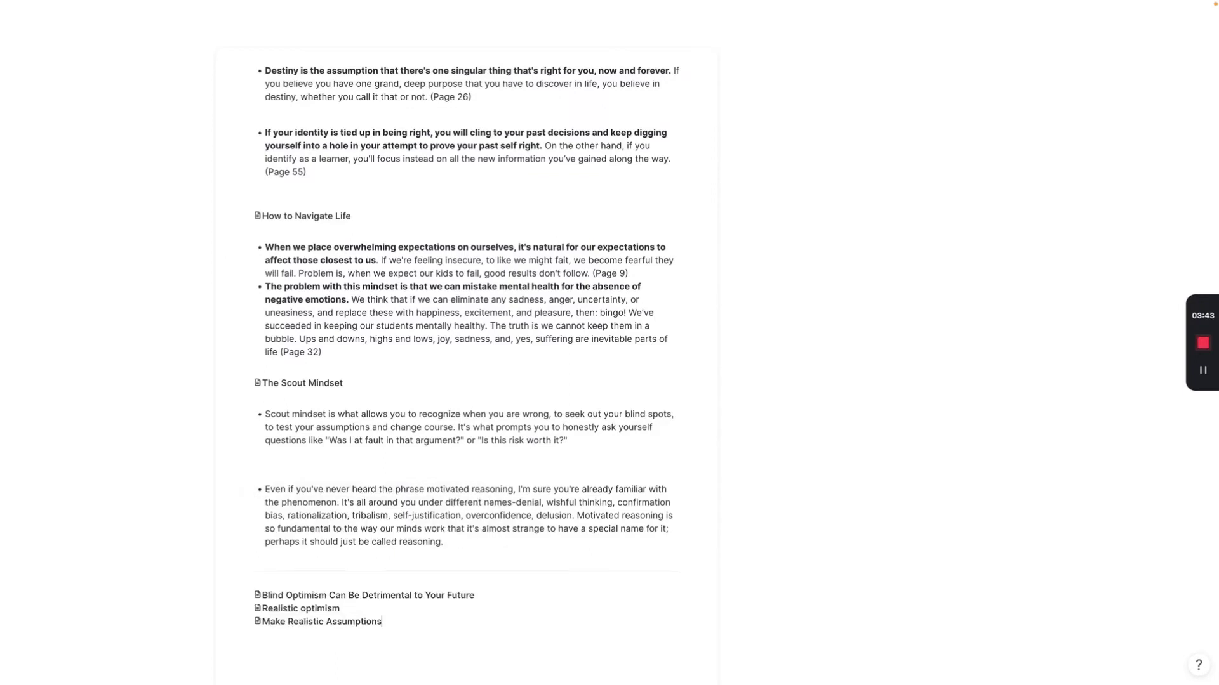
scroll(381, 254, "down", 2)
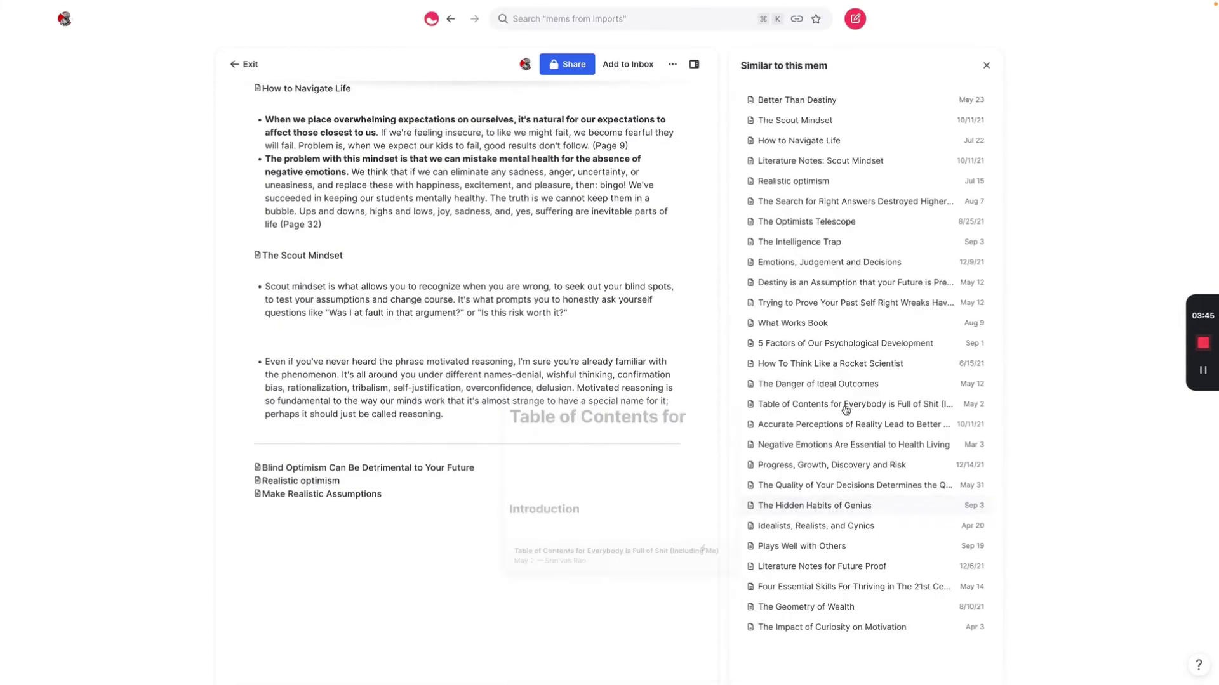
key("Return")
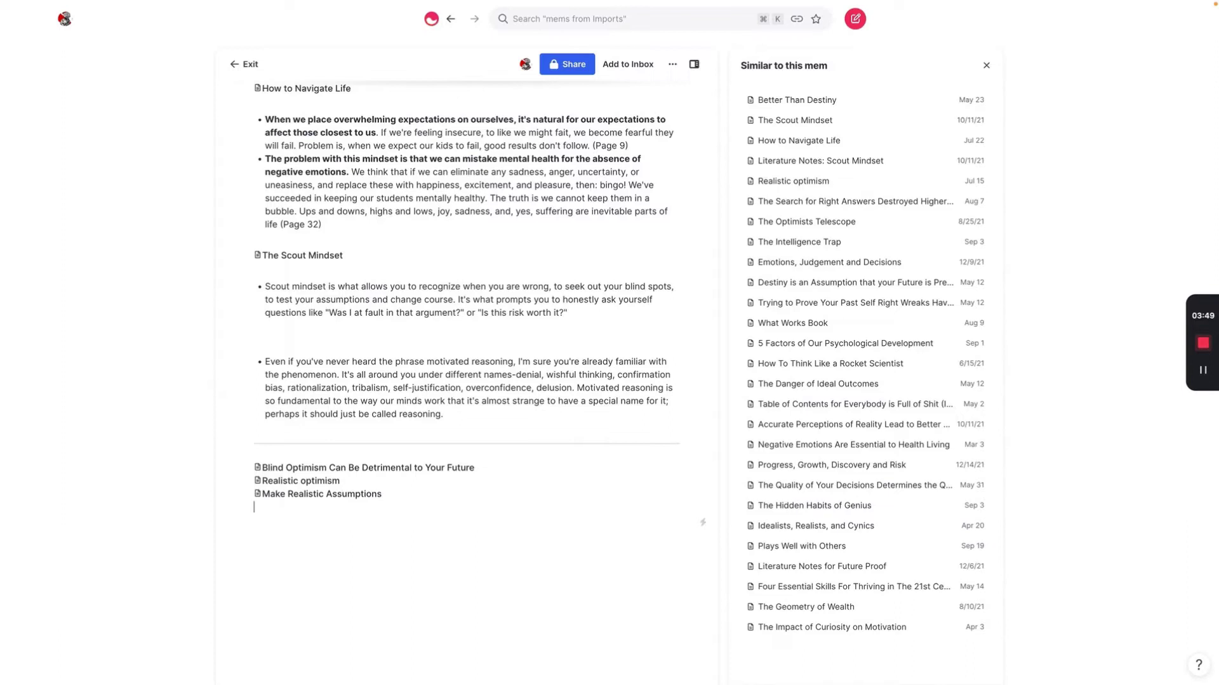
key("Return")
type("+id")
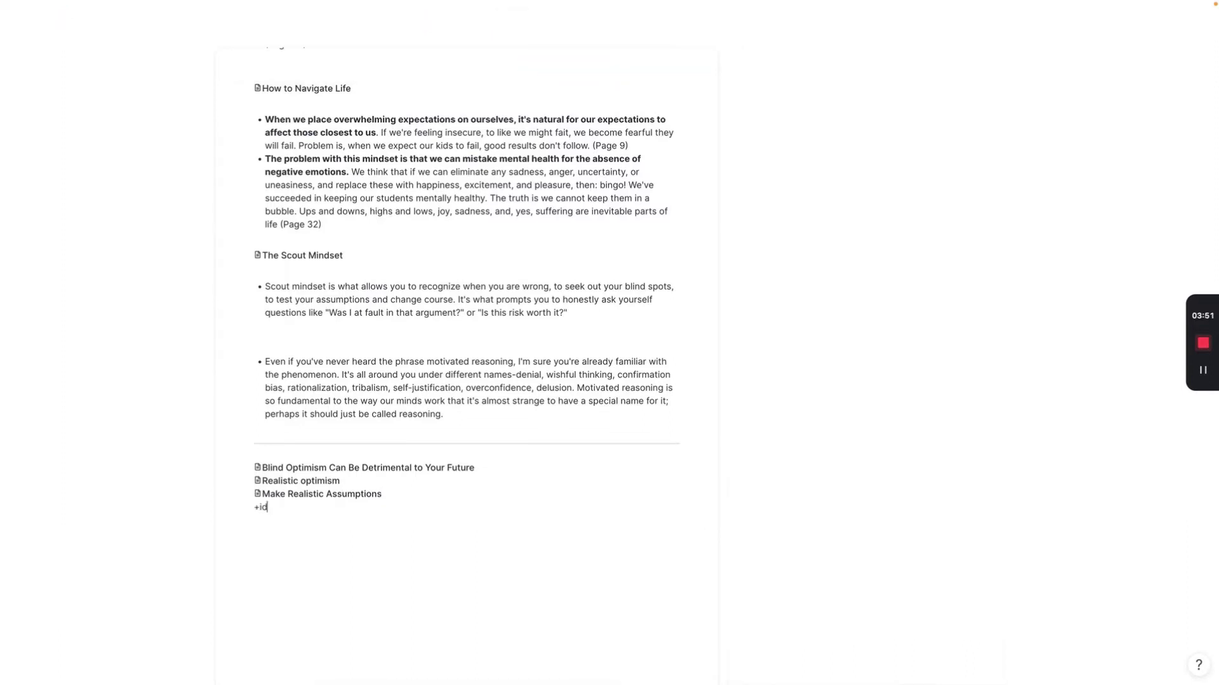
type("ealist")
key("Return")
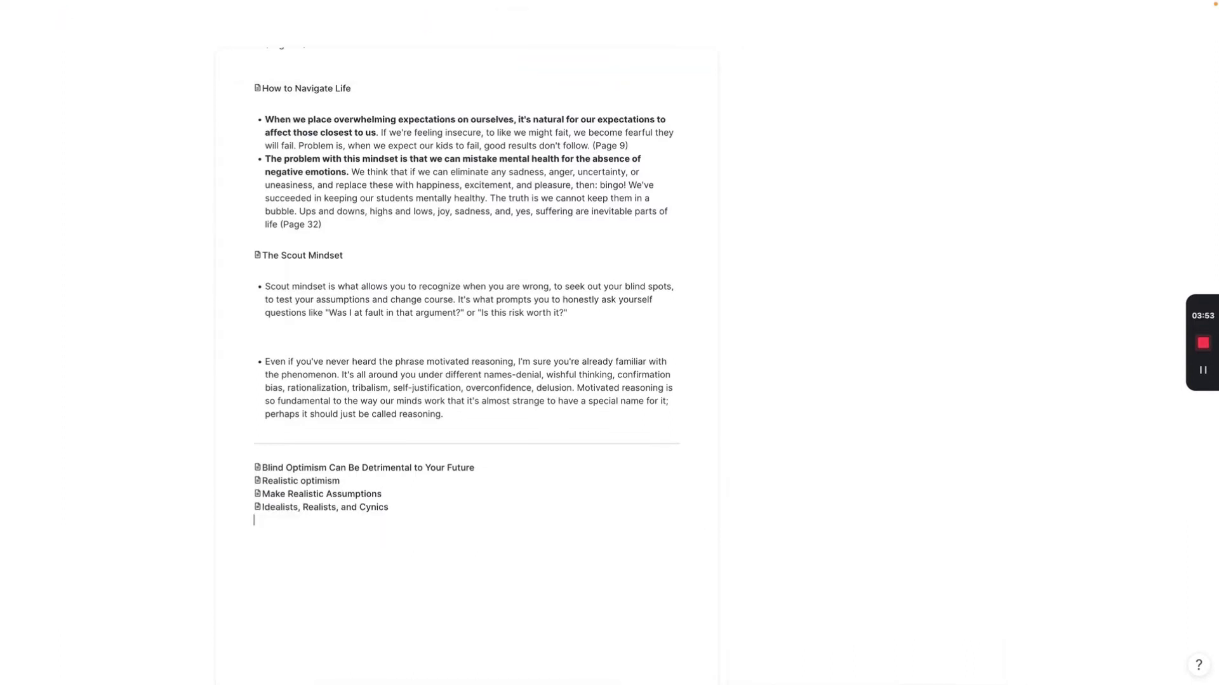
Search +emotions and link 'Emotions, Judgement and Decisions' after the last linked note.
scroll(501, 397, "up", 7)
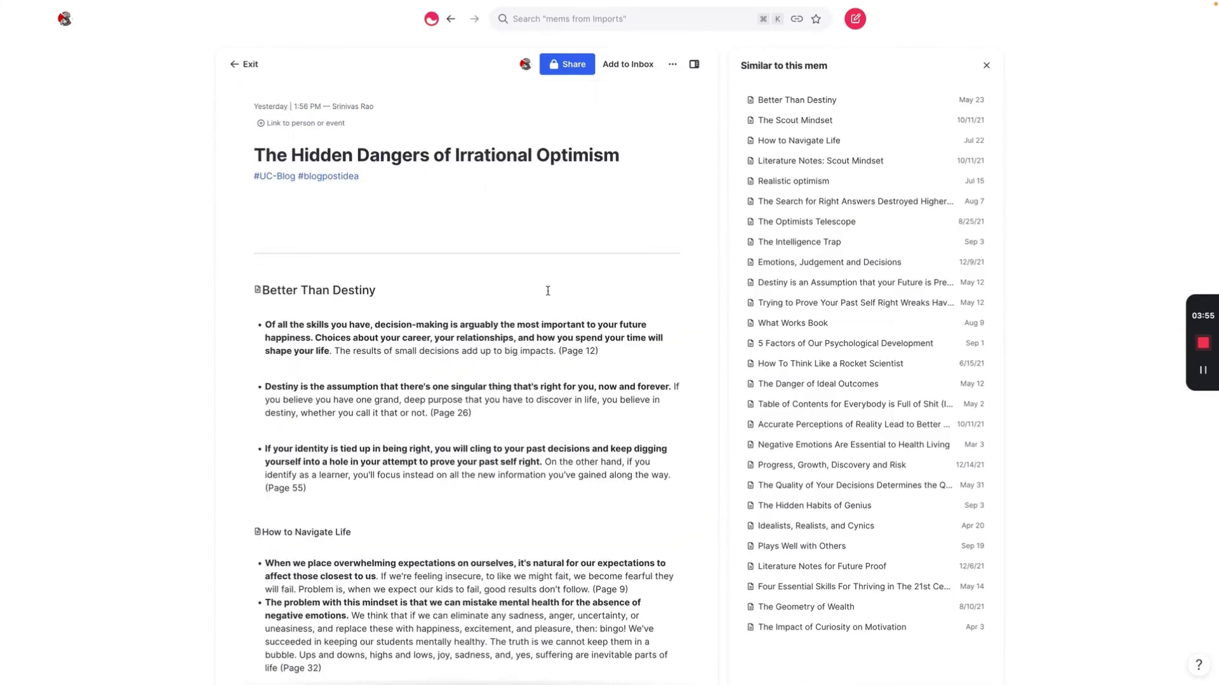
scroll(517, 273, "down", 3)
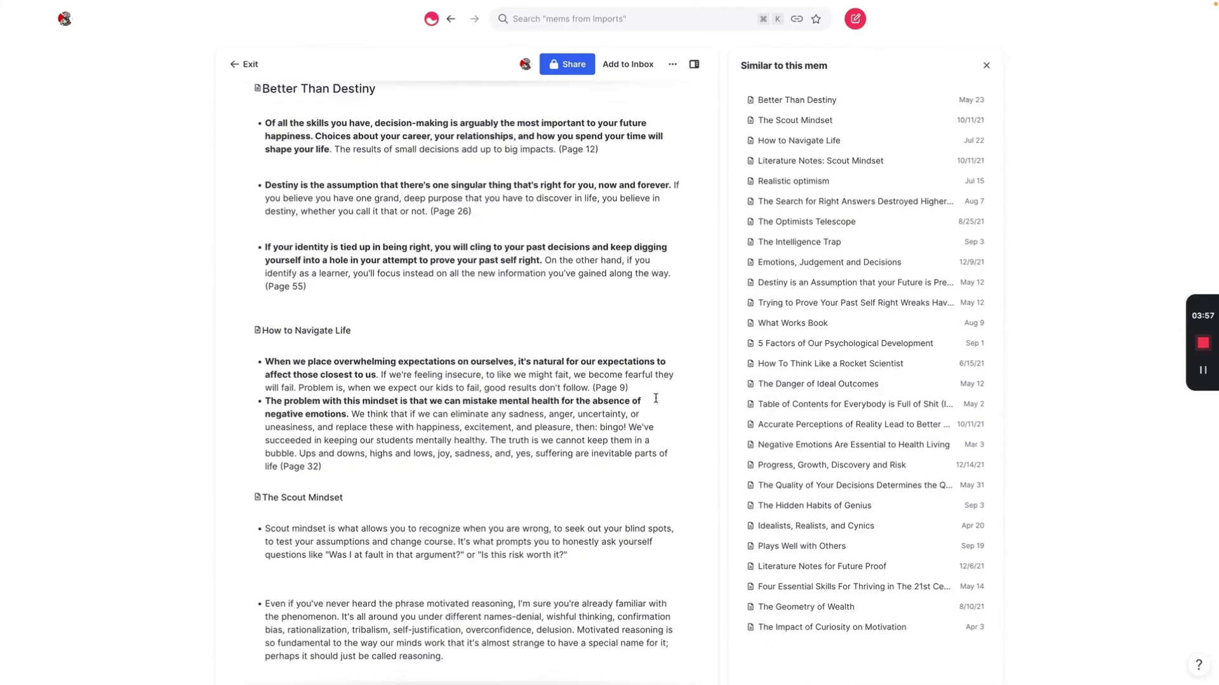
scroll(656, 398, "down", 2)
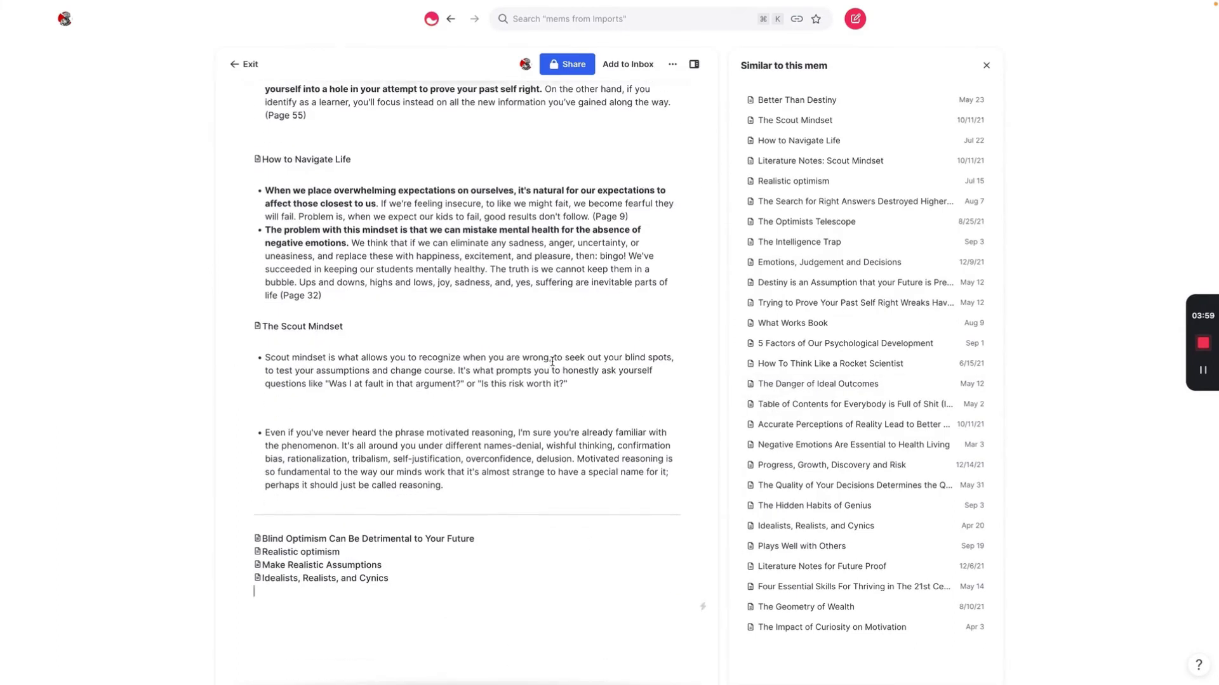
scroll(568, 480, "down", 2)
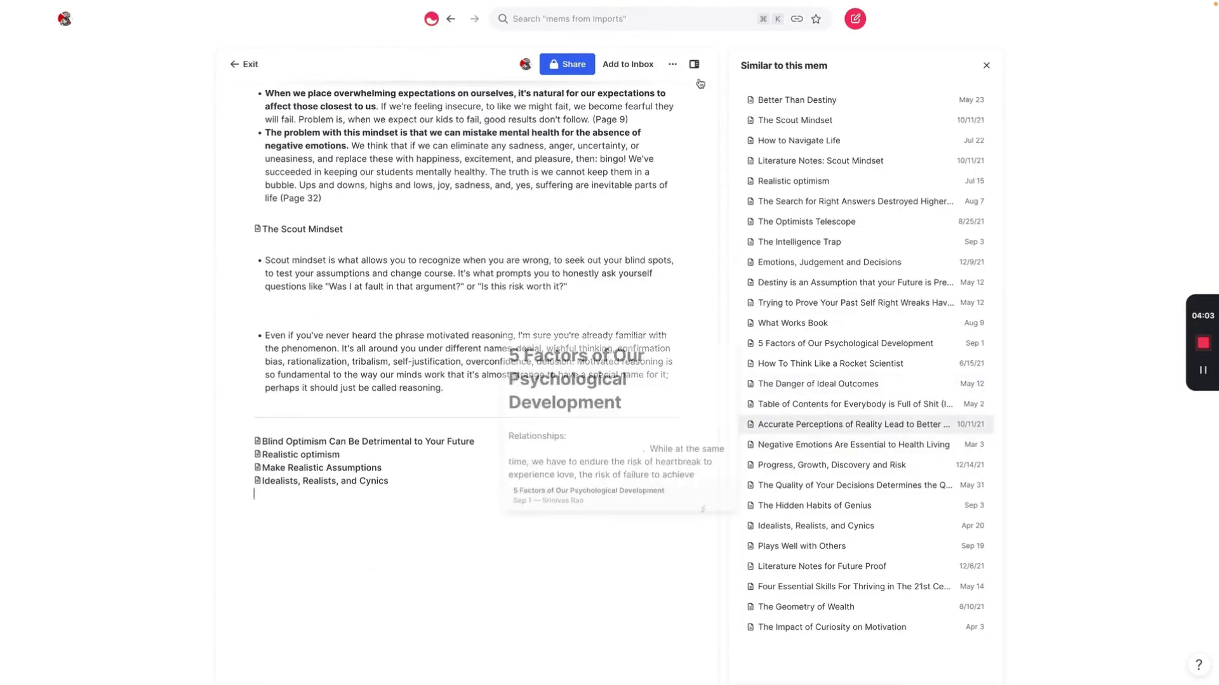
scroll(571, 228, "up", 5)
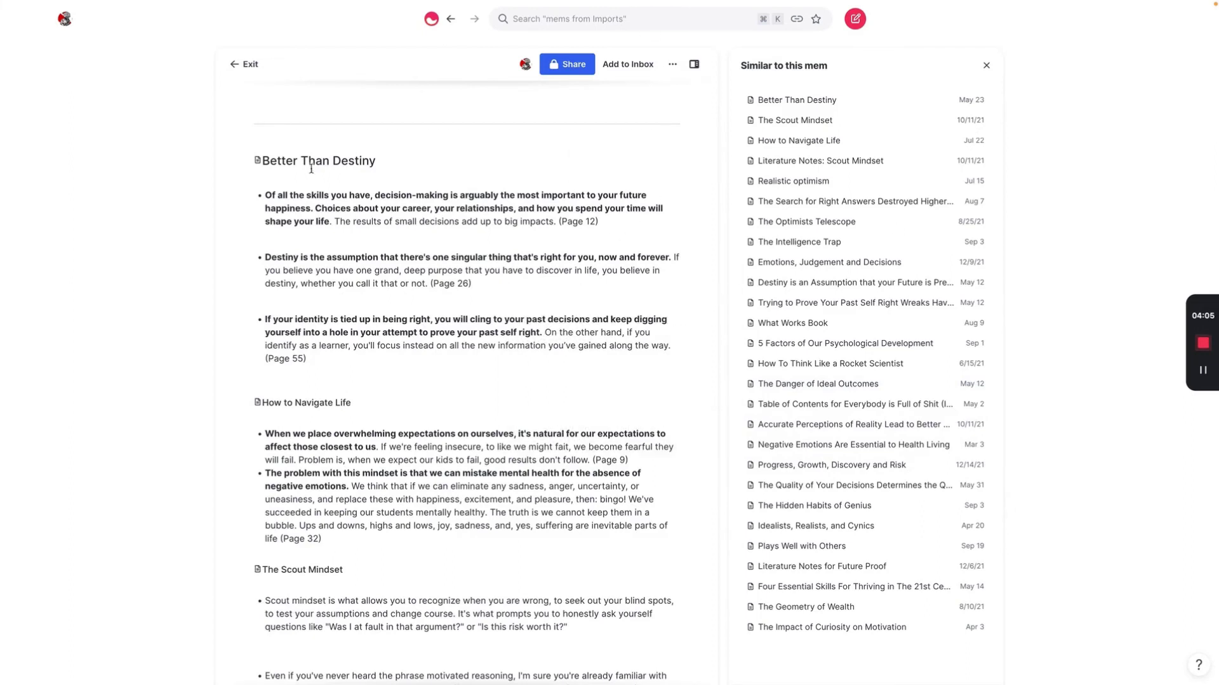
scroll(569, 413, "down", 5)
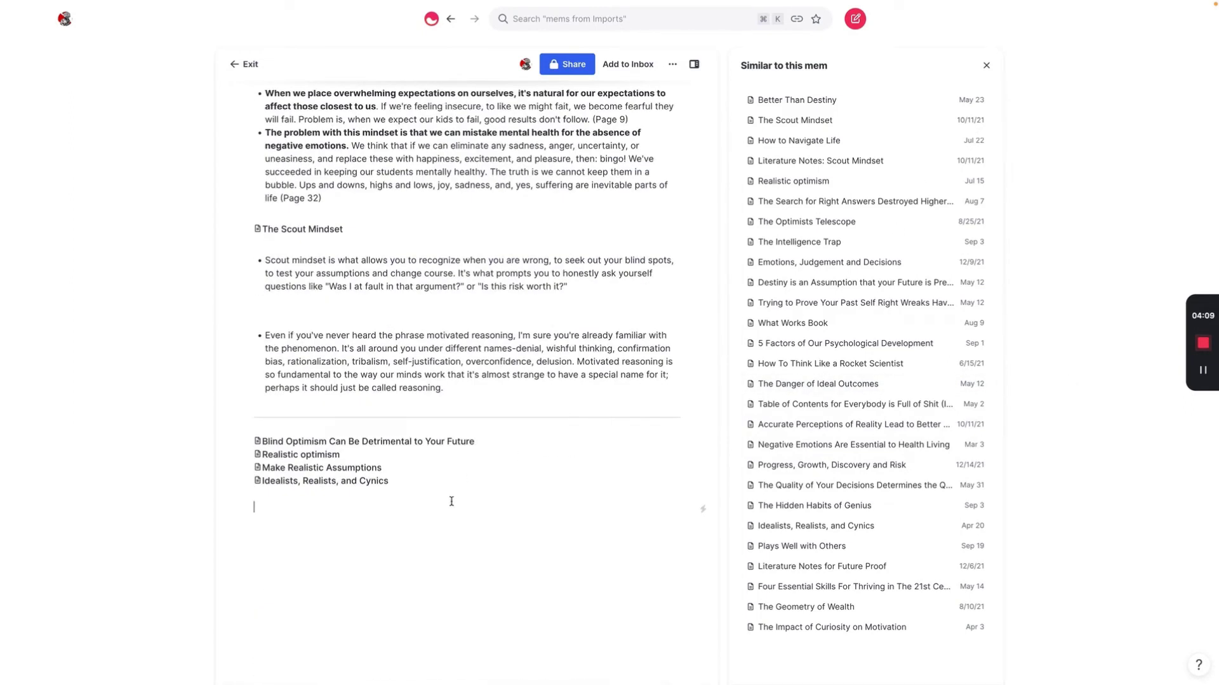
left_click(451, 502)
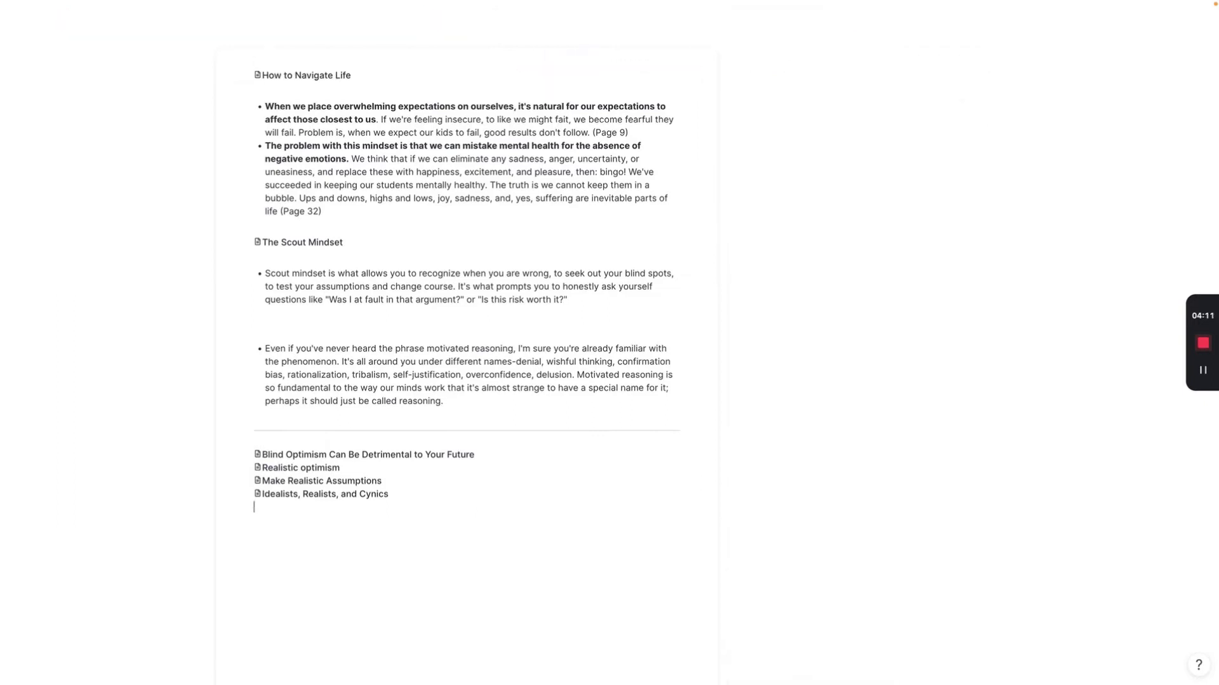
type("+e,,")
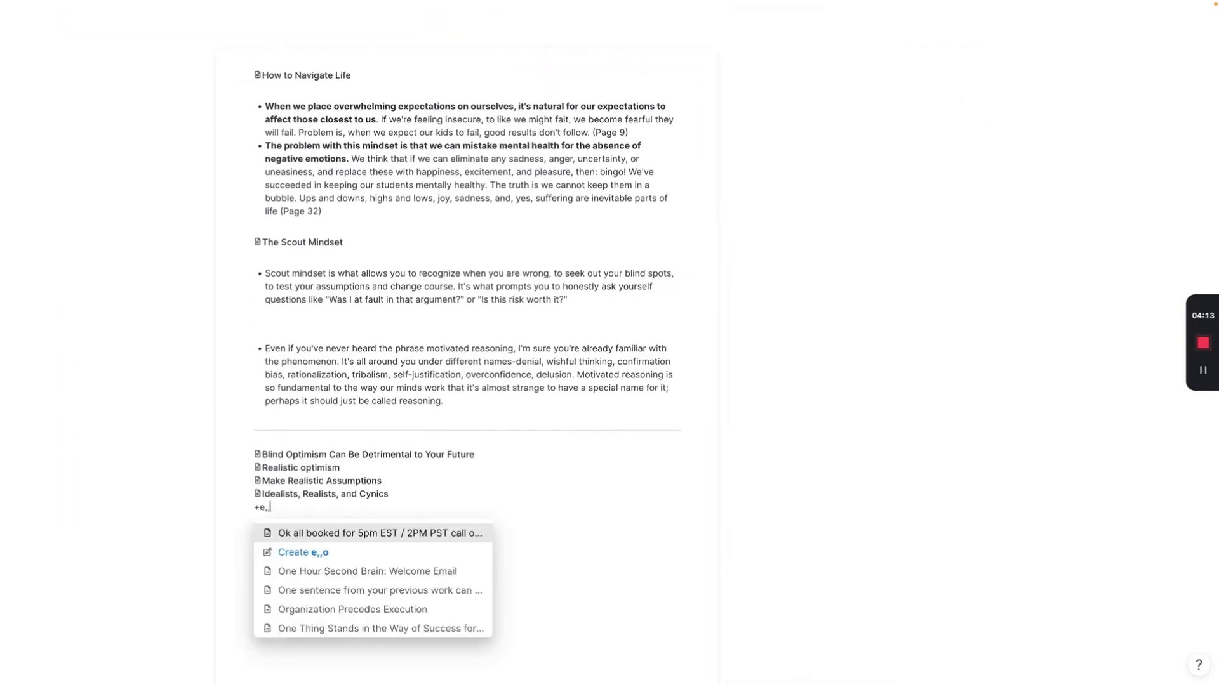
key("BackSpace")
type("motiaion")
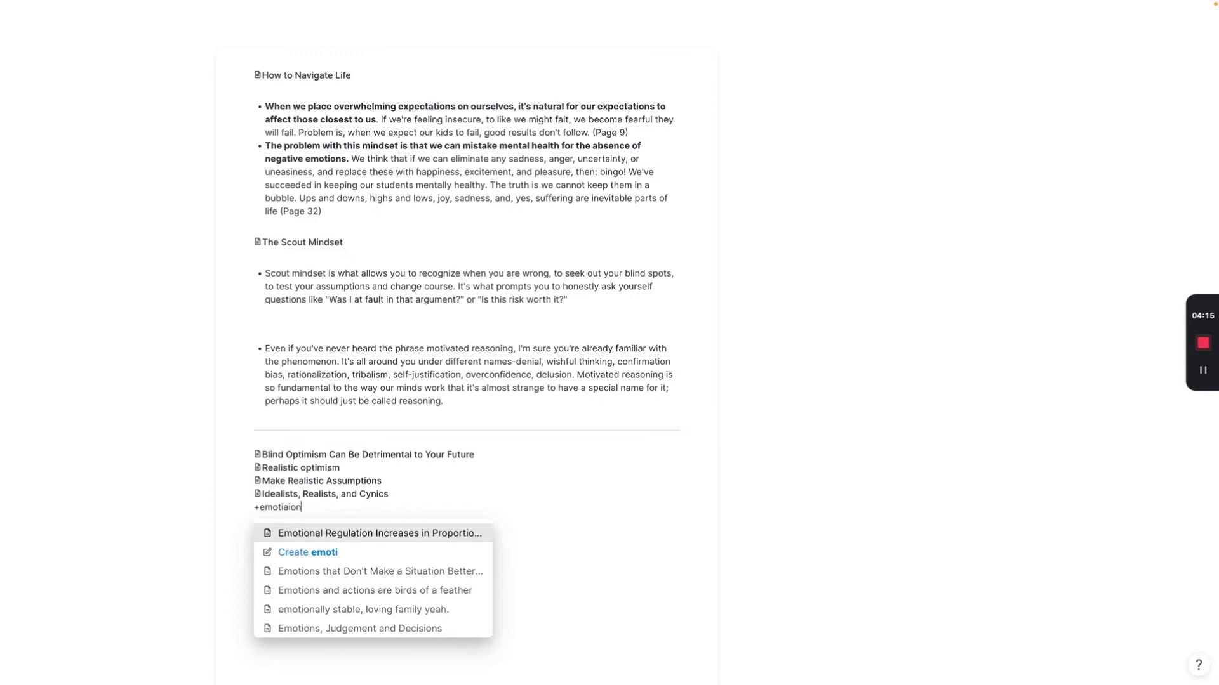
key("BackSpace")
type("ions")
key("Down")
key("Down")
key("Down")
key("Down")
key("Down")
key("Return")
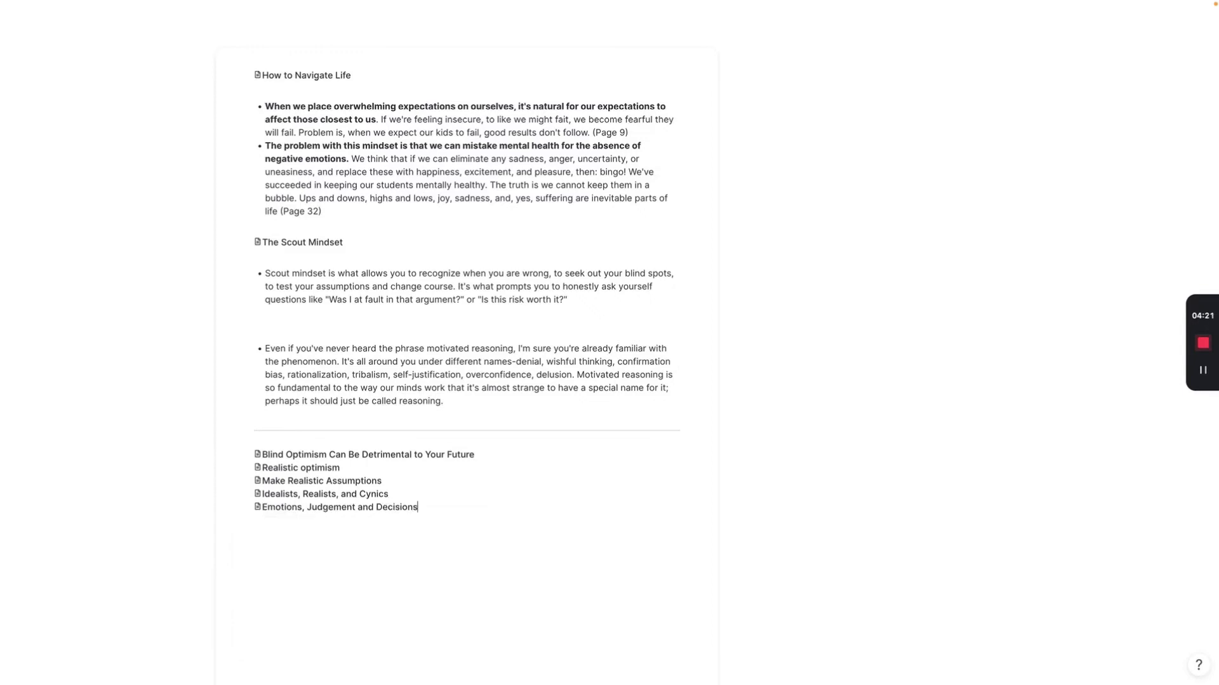
scroll(483, 292, "up", 5)
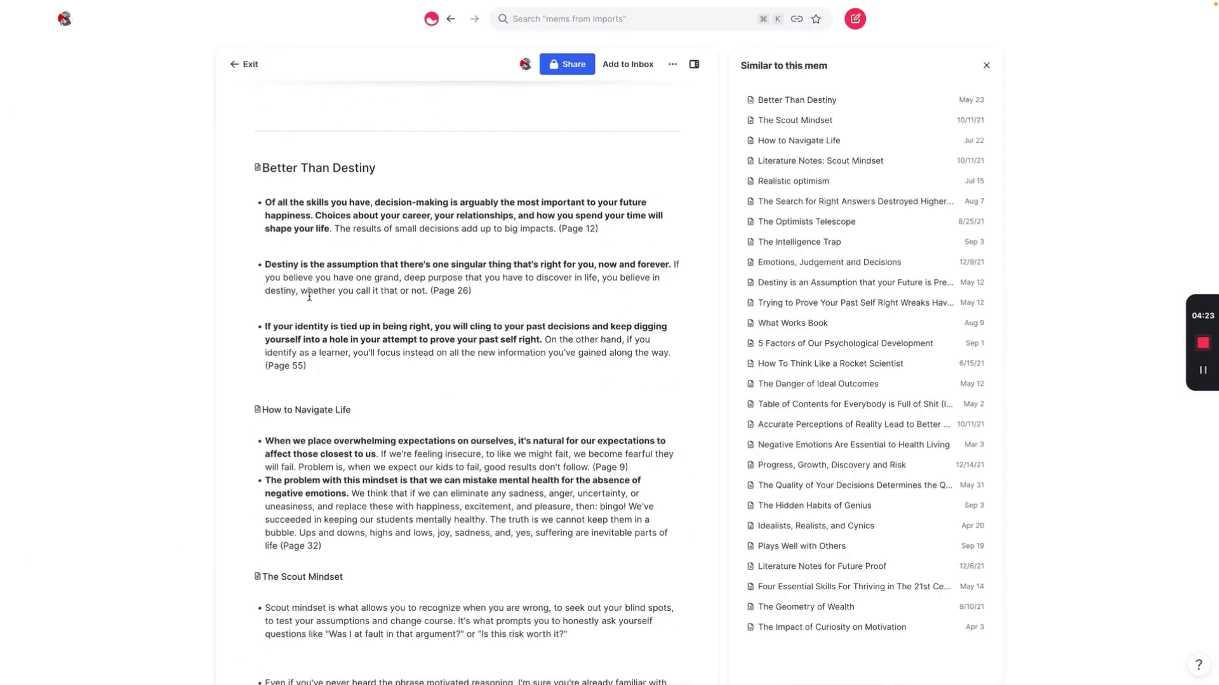
scroll(370, 359, "down", 5)
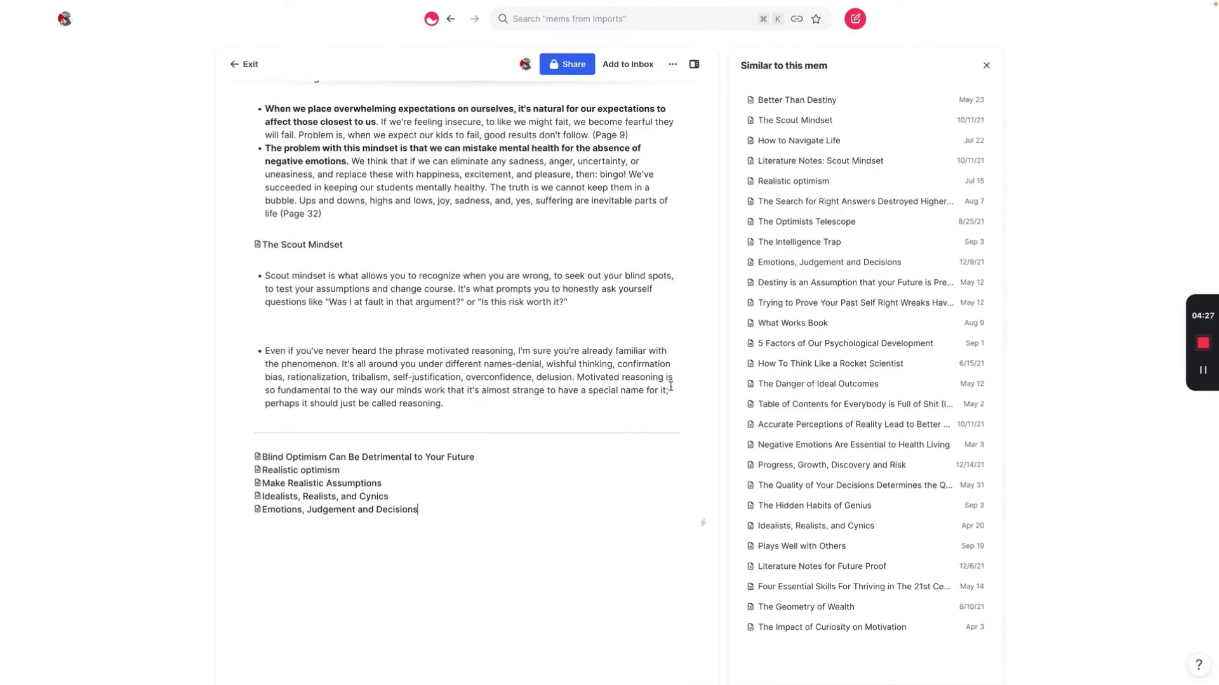
Finish +trying to link 'Trying to Prove Your Past Self Right Wreaks Havoc on Your Life'.
scroll(578, 445, "up", 8)
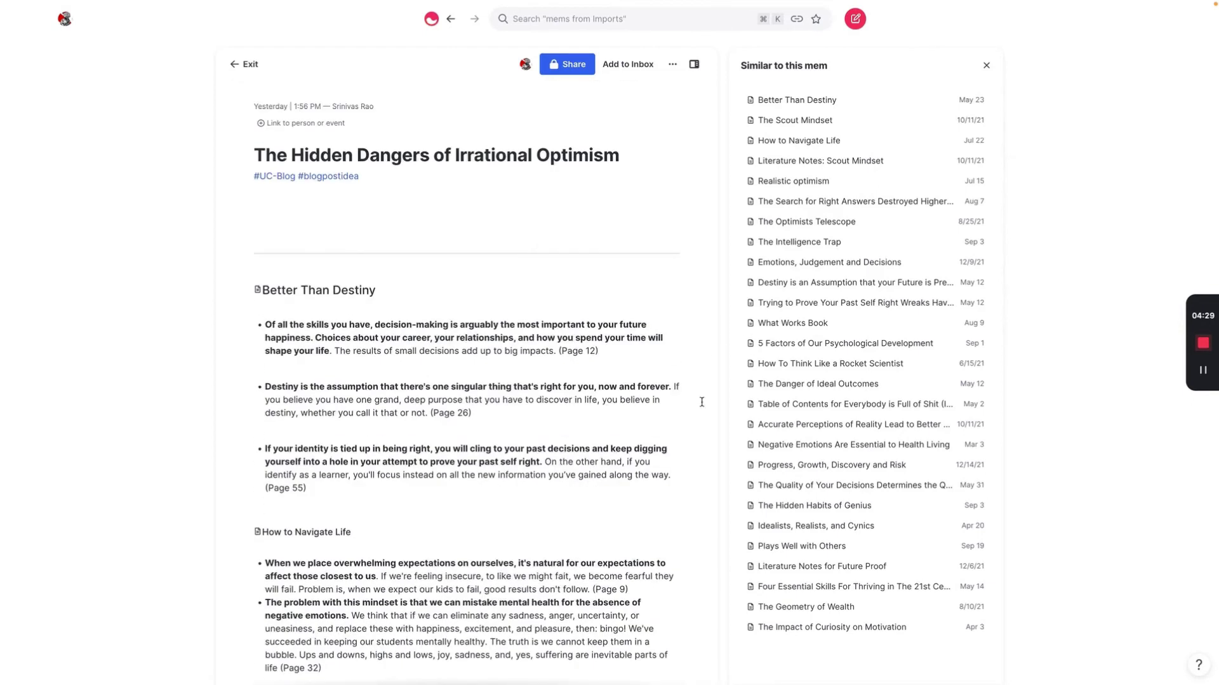
scroll(660, 279, "down", 4)
scroll(644, 315, "down", 5)
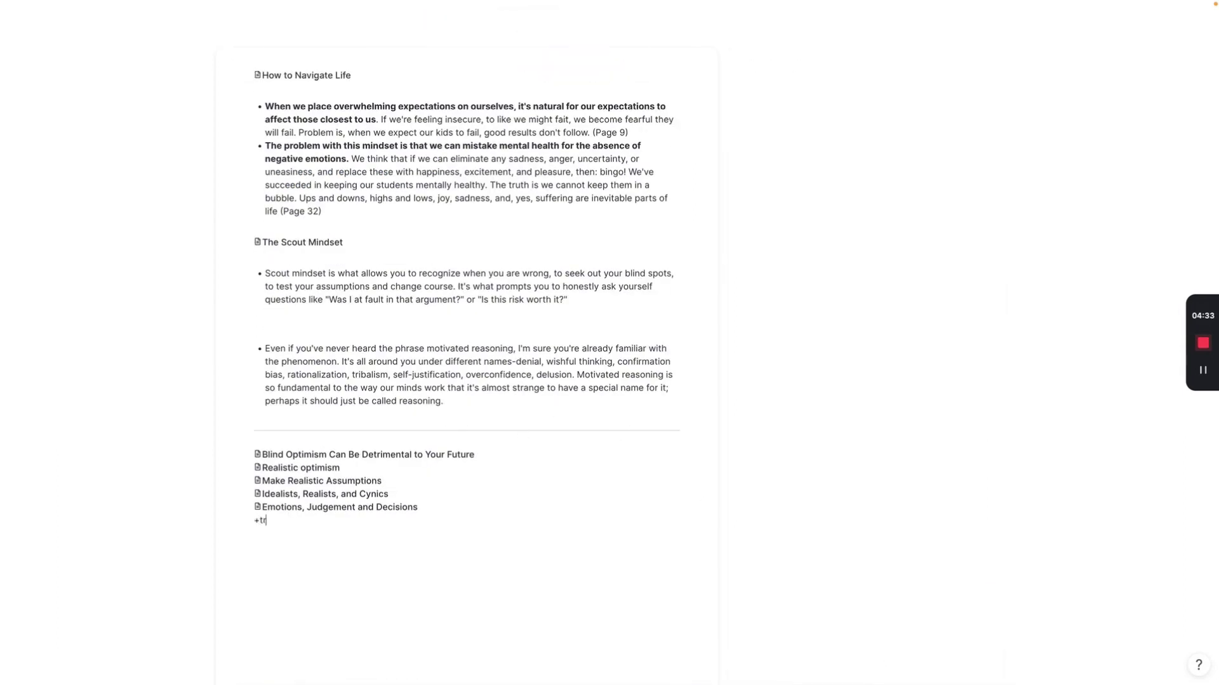
type("ying")
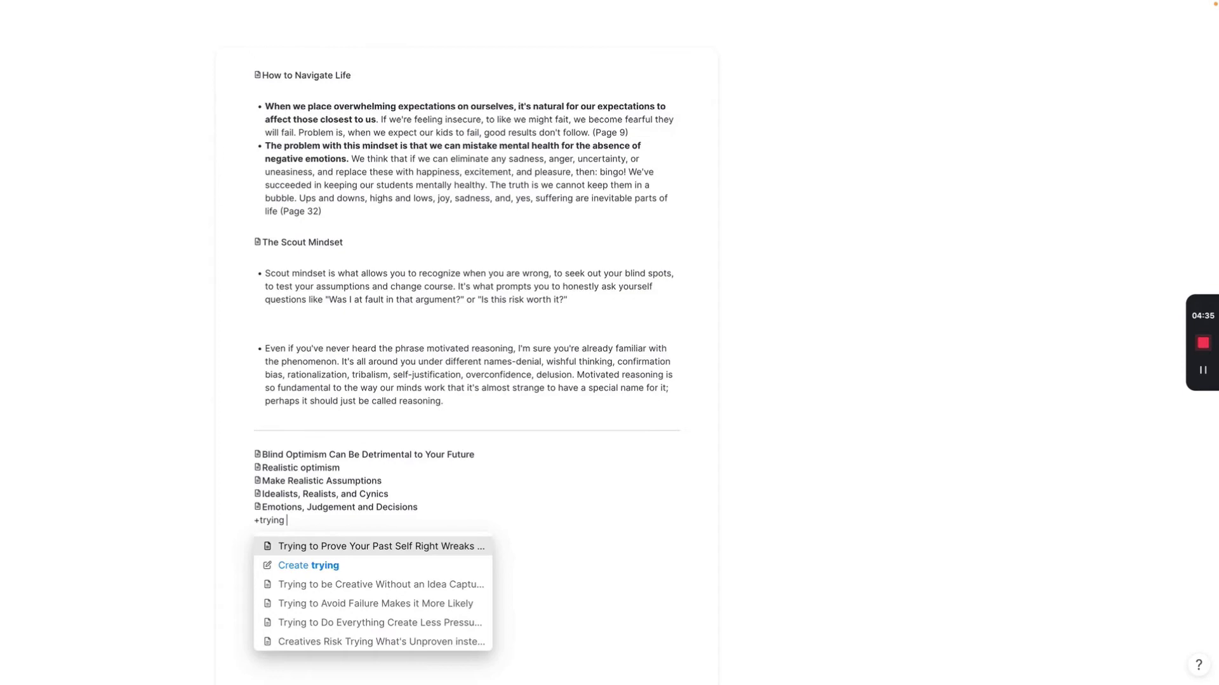
key("Return")
Look over the finished note, then bring up the top search bar.
scroll(480, 249, "up", 10)
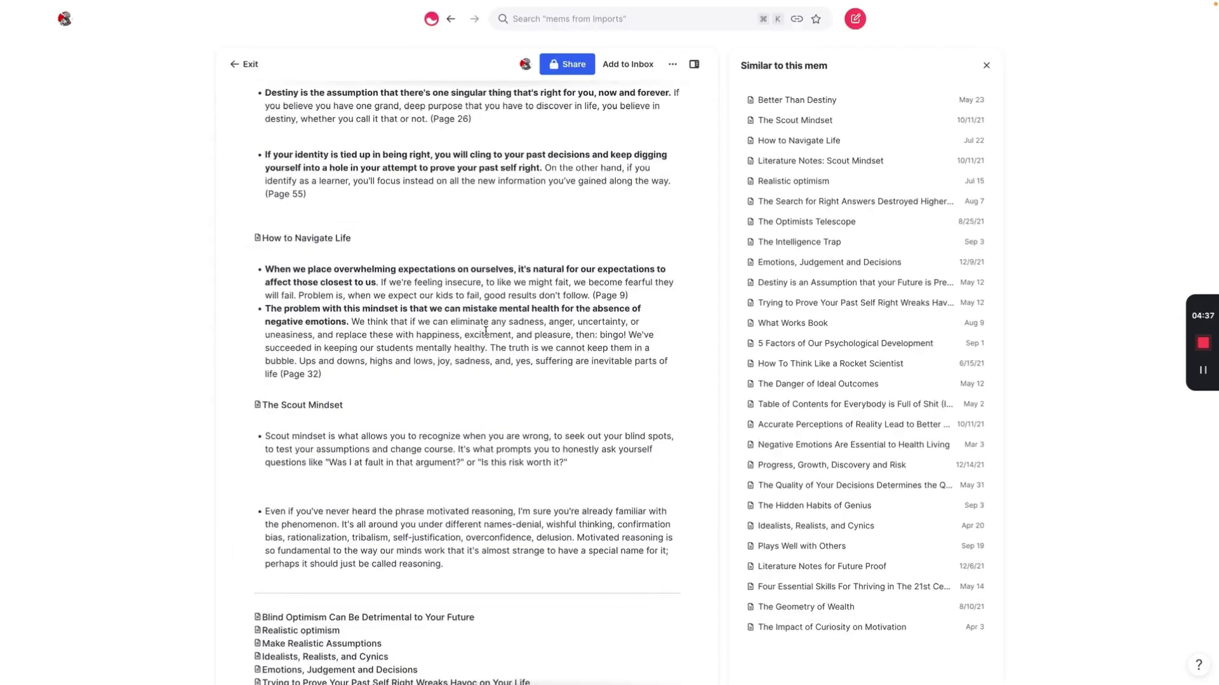
scroll(609, 241, "down", 3)
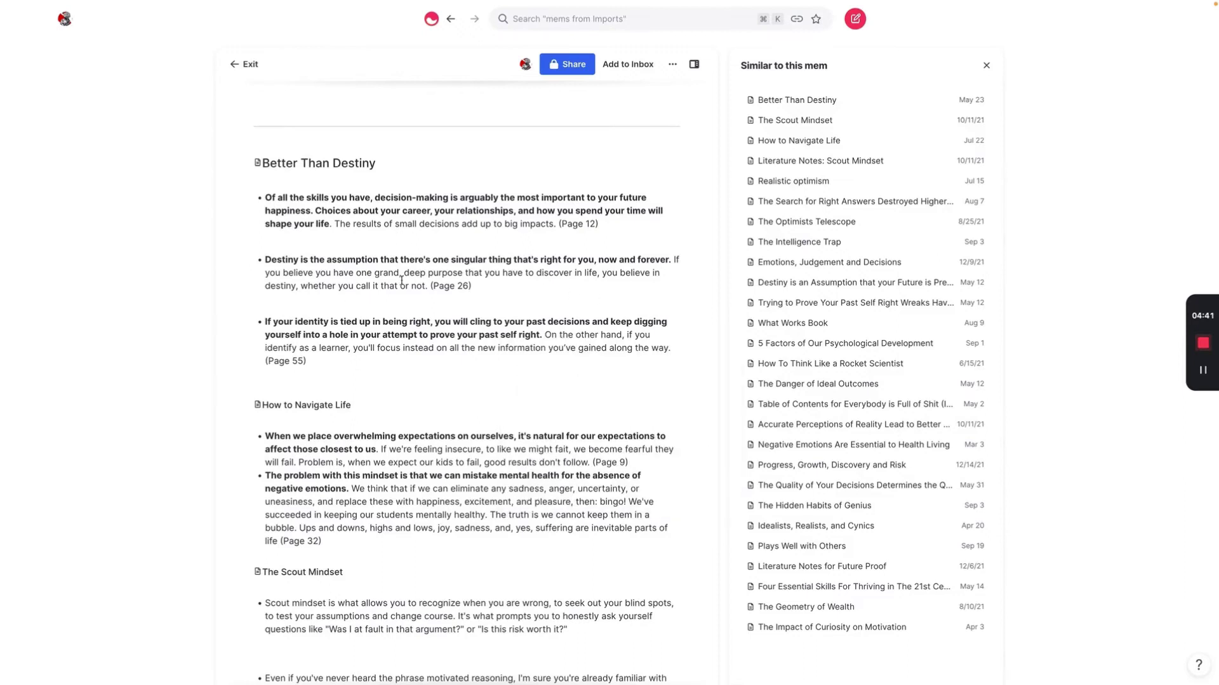
scroll(445, 337, "up", 2)
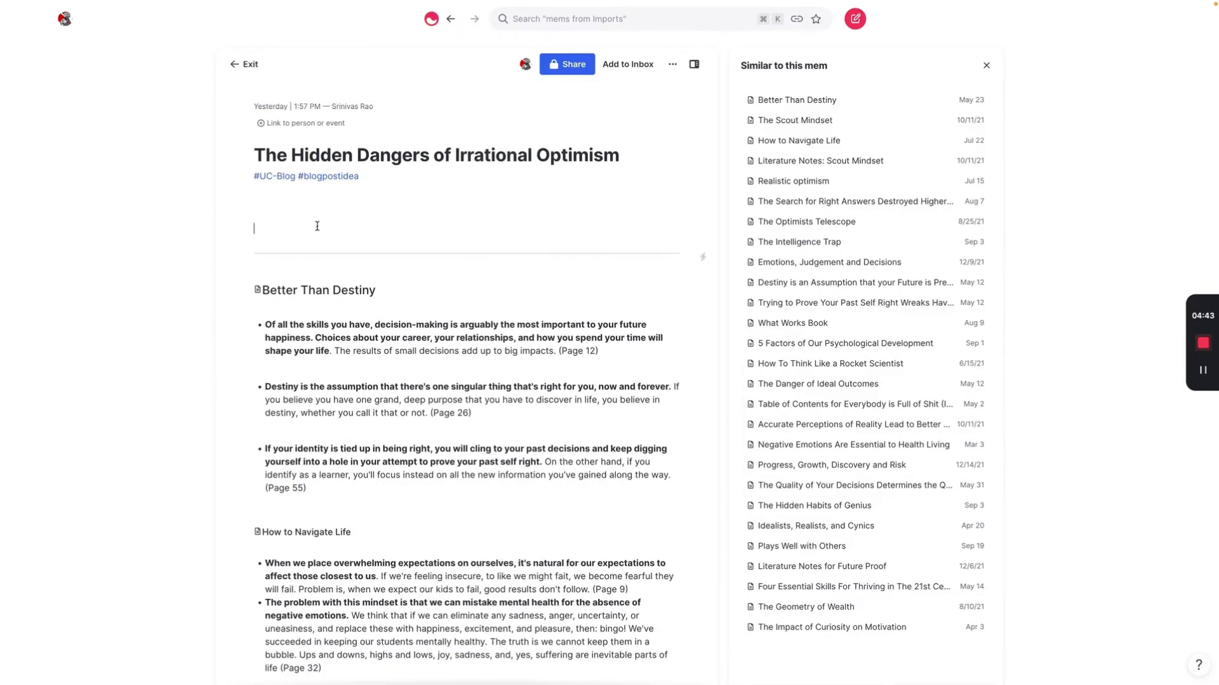
scroll(317, 226, "down", 8)
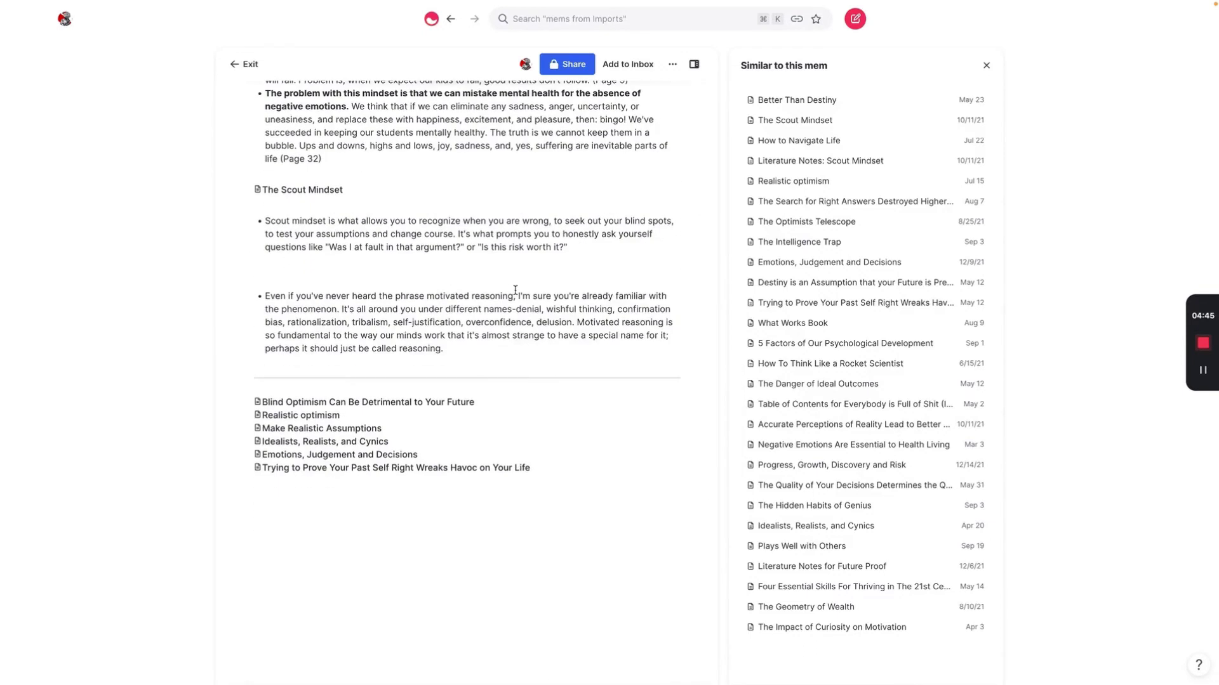
scroll(516, 290, "up", 8)
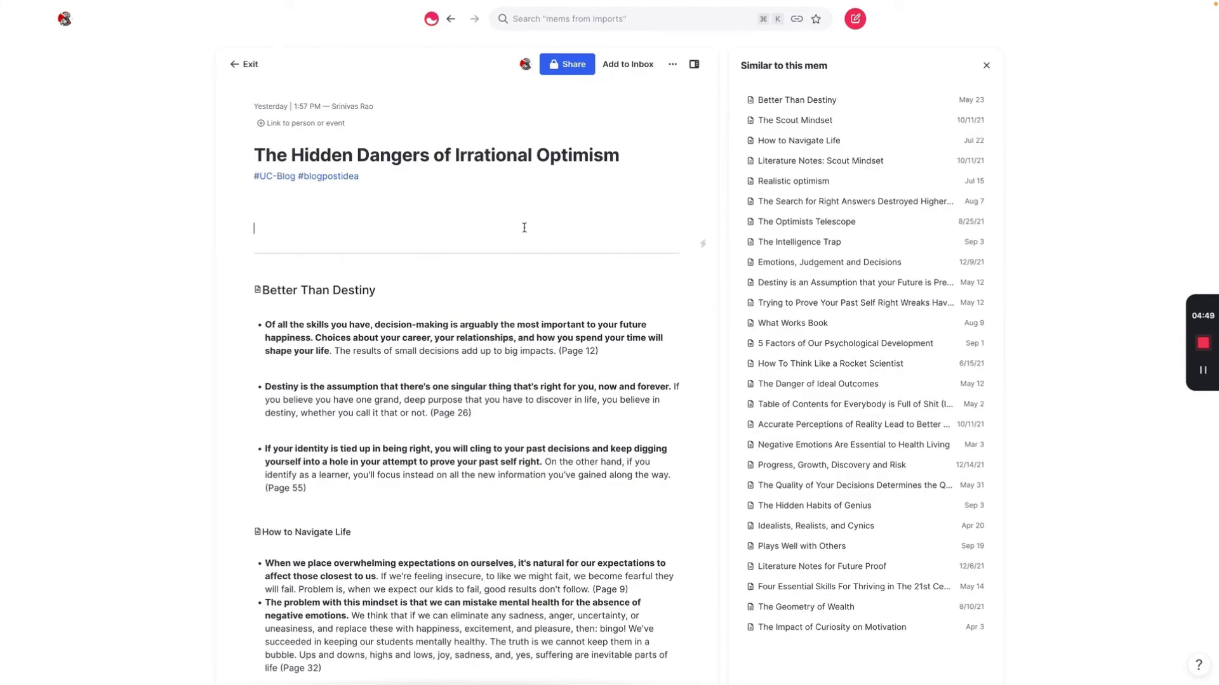
left_click(540, 22)
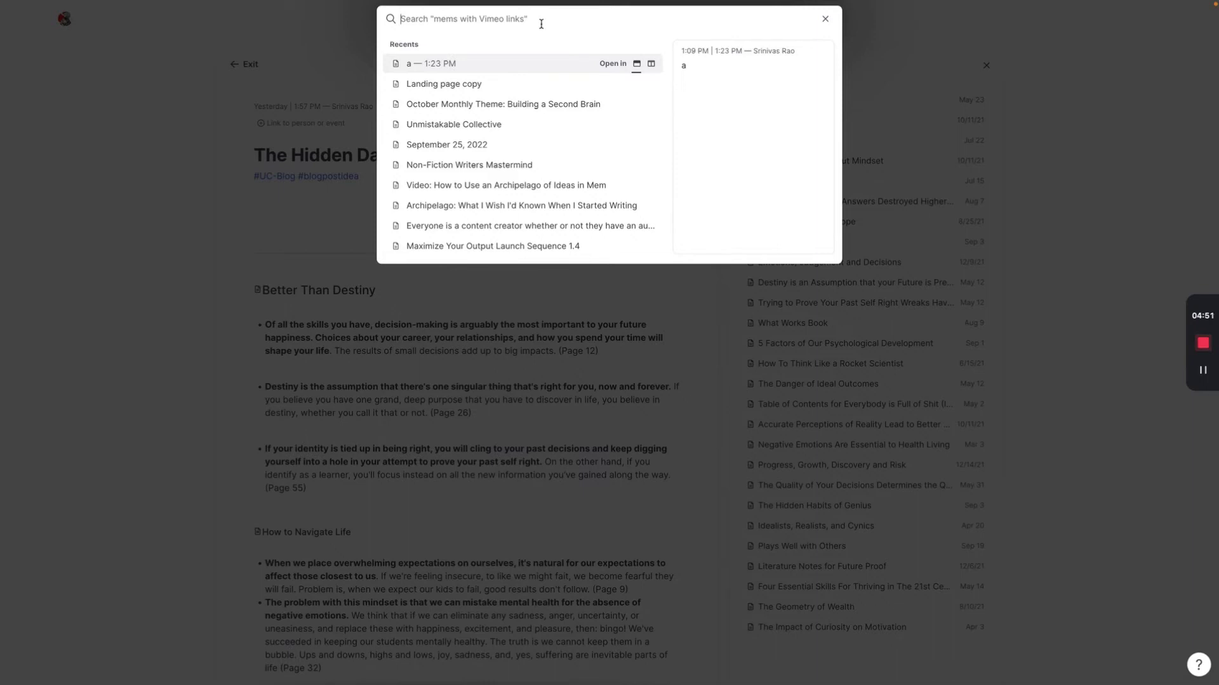
Open 'Non-Fiction Writers Mastermind' from the search Recents list.
left_click(506, 164)
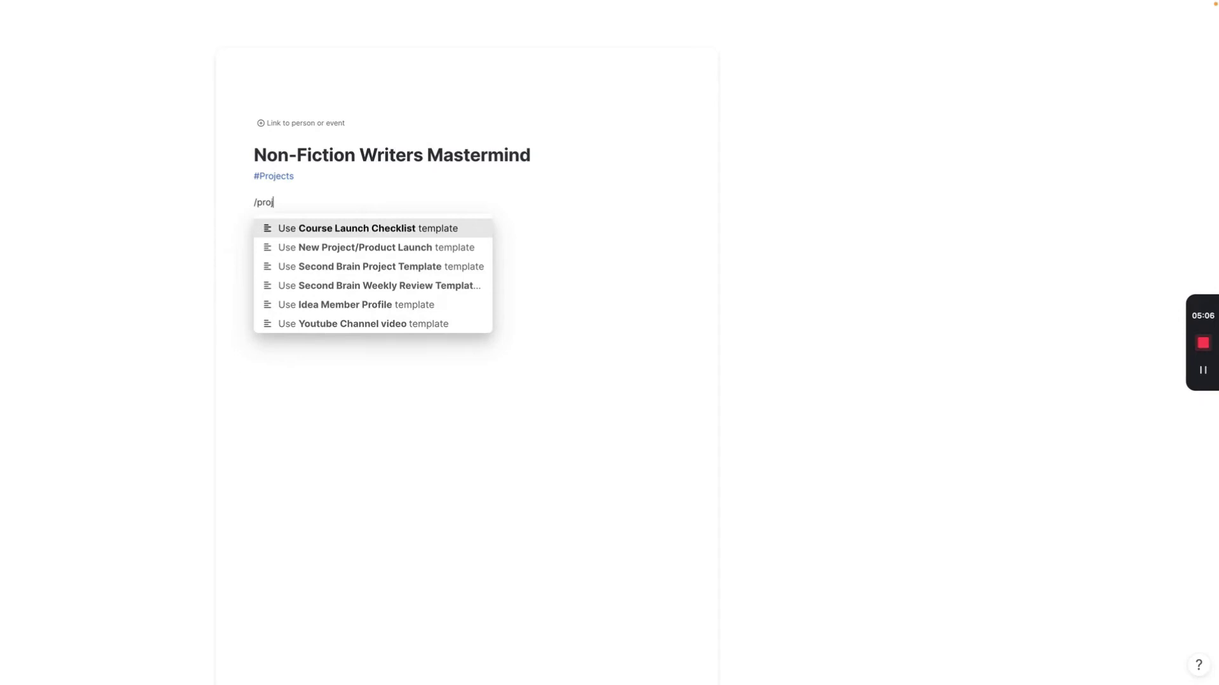
Apply the New Project/Product Launch template below the tag and review its sections.
key("Down")
key("Return")
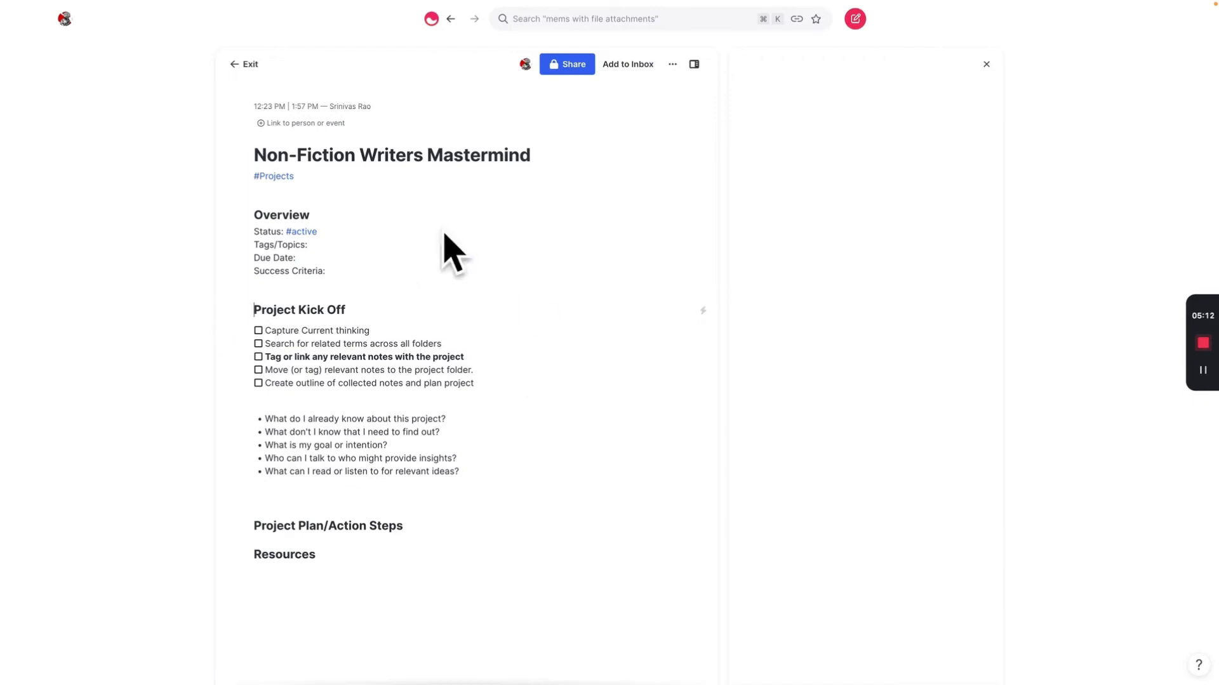
scroll(195, 425, "down", 2)
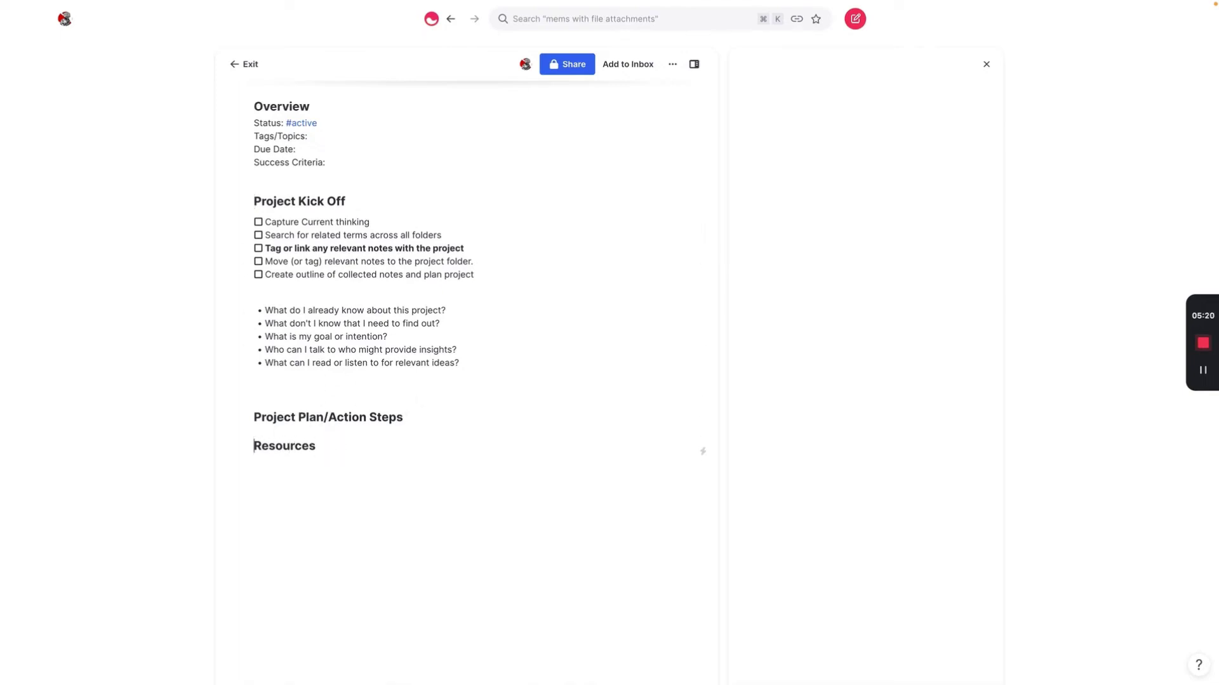
Add a ## Books heading above Resources linking Still Writing, Beautiful Writers and Writing to Persuade.
key("Return")
key("End")
key("Return")
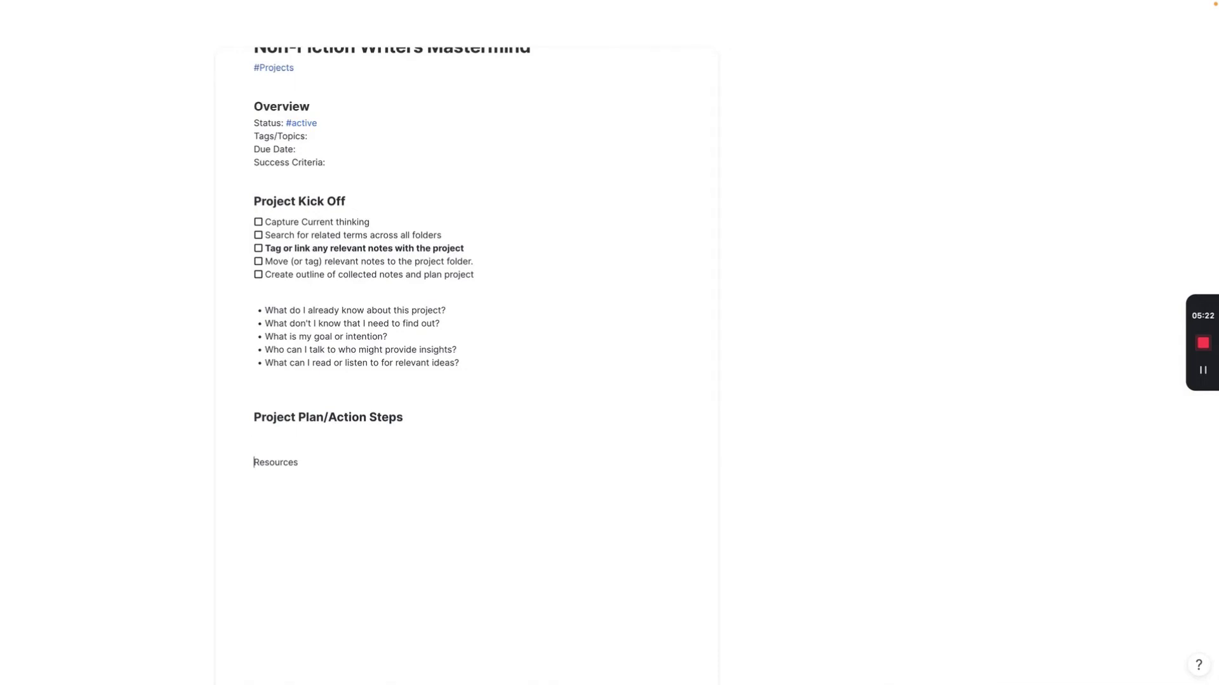
type("## ")
type(" Books")
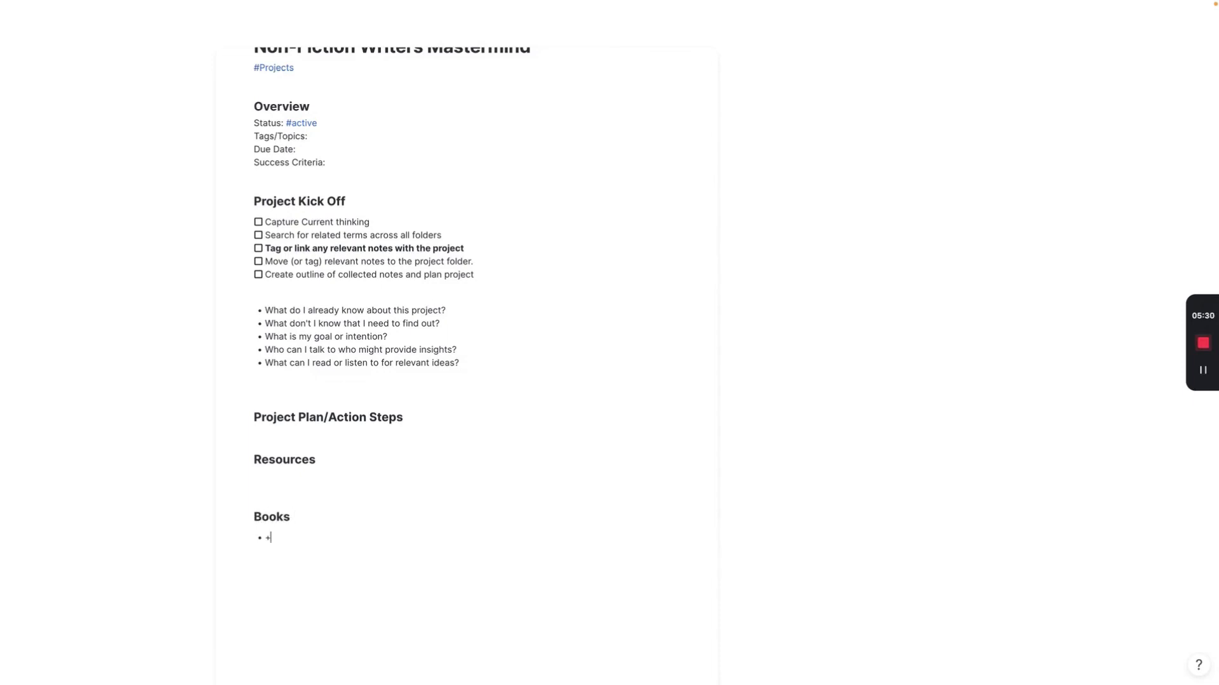
type("Still")
key("Return")
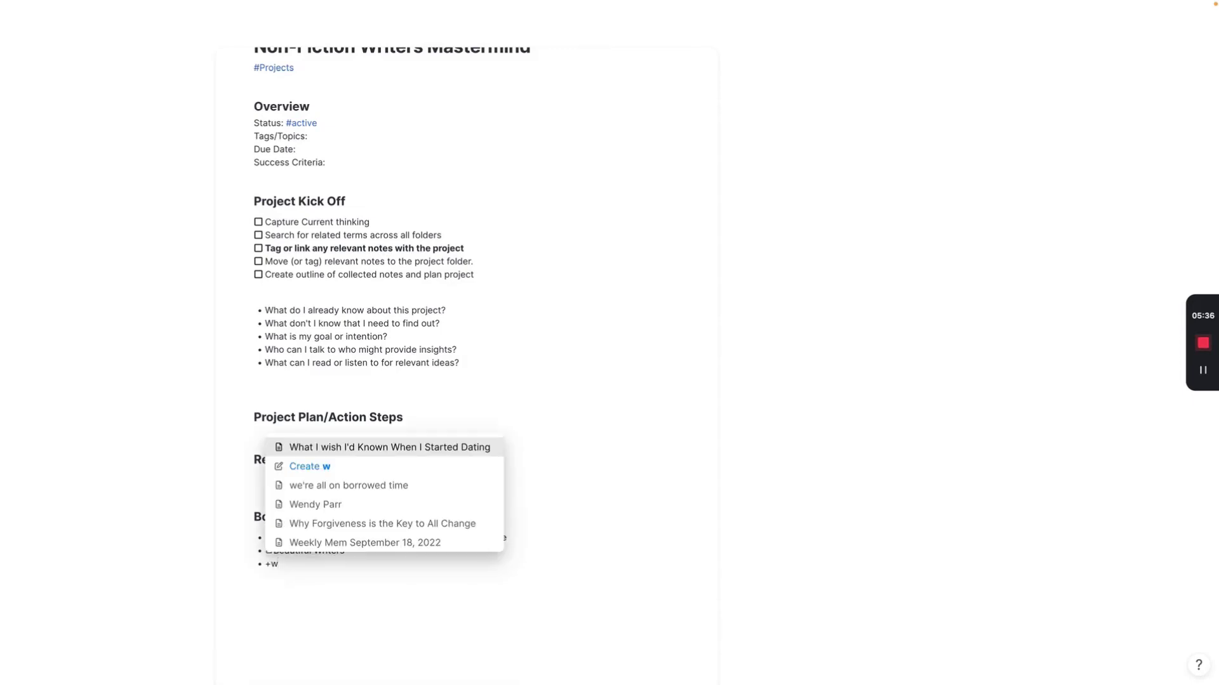
type("riting")
type("to p")
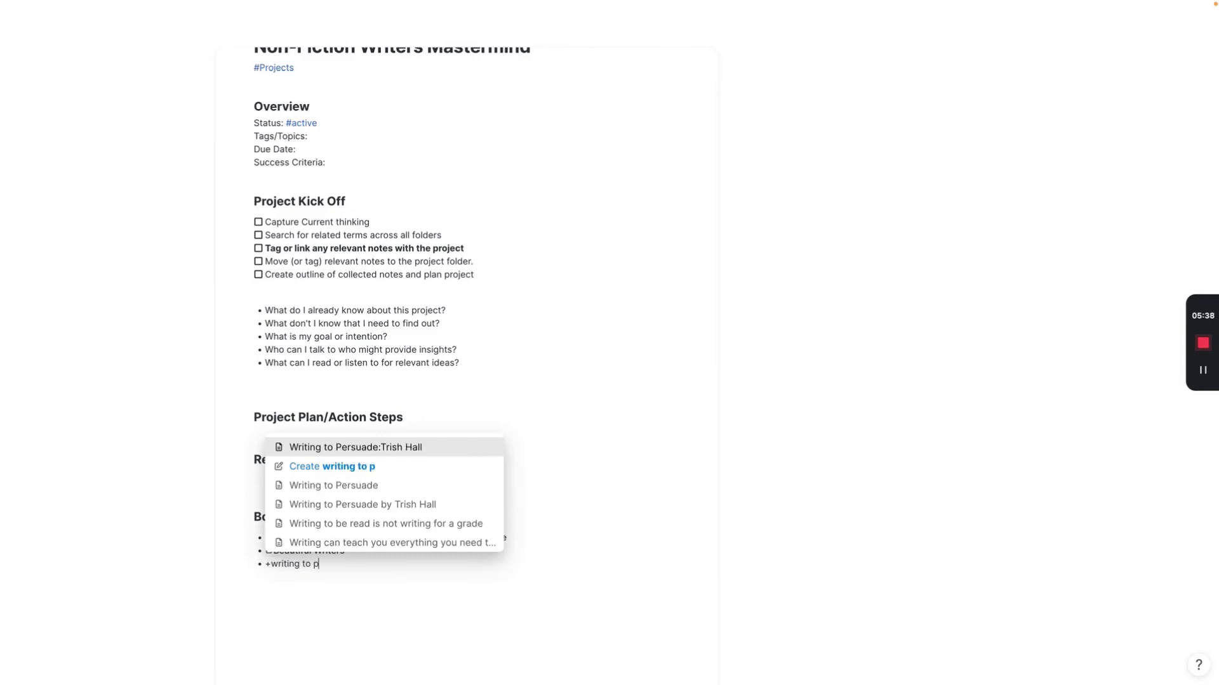
key("Return")
left_click(254, 488)
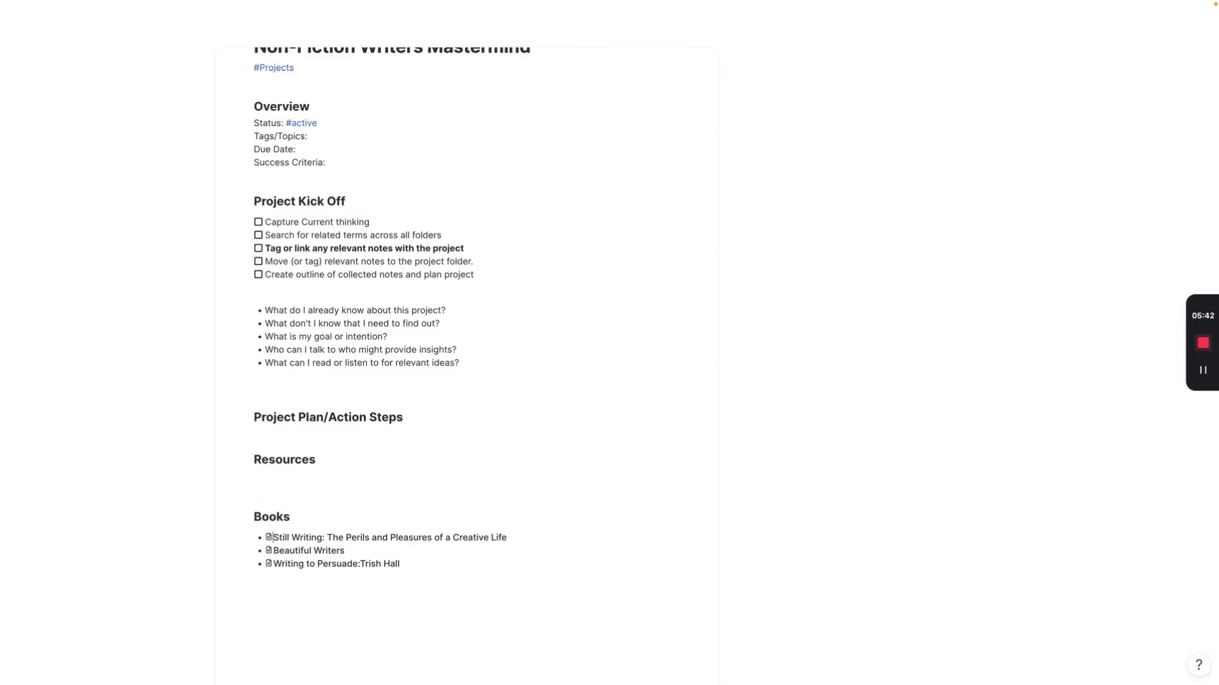
Remove the stray +james bullet below the Books list without linking it.
left_click(254, 582)
key("Return")
type("+k")
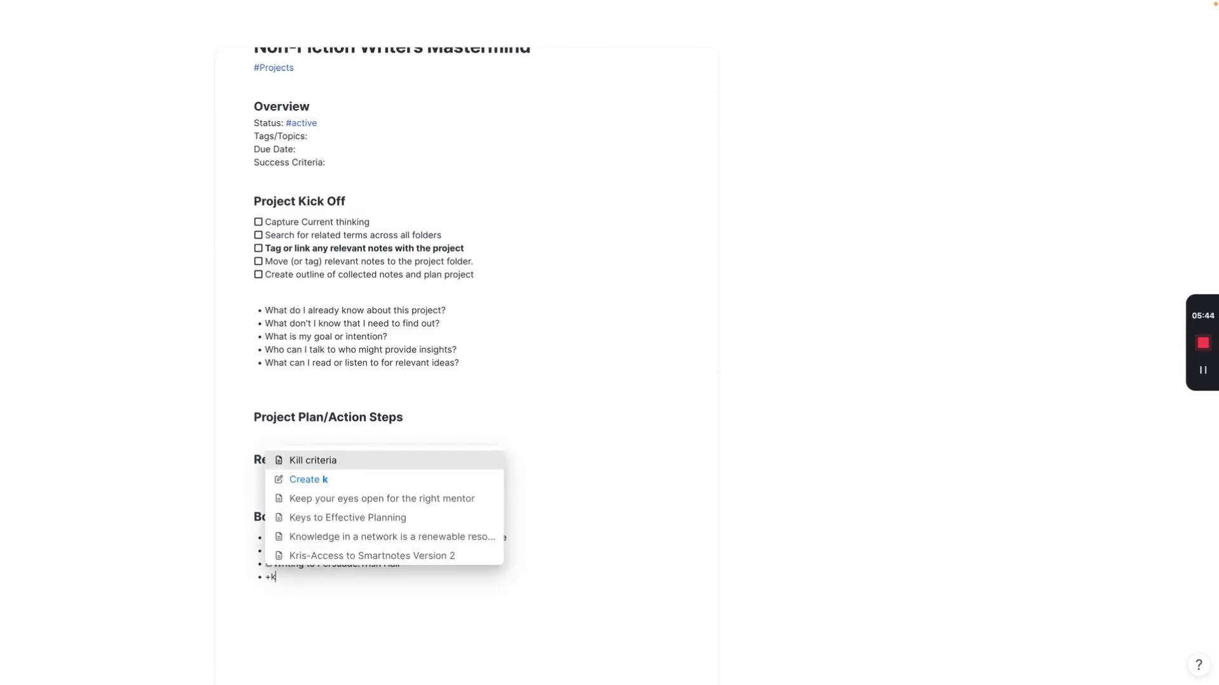
type("james")
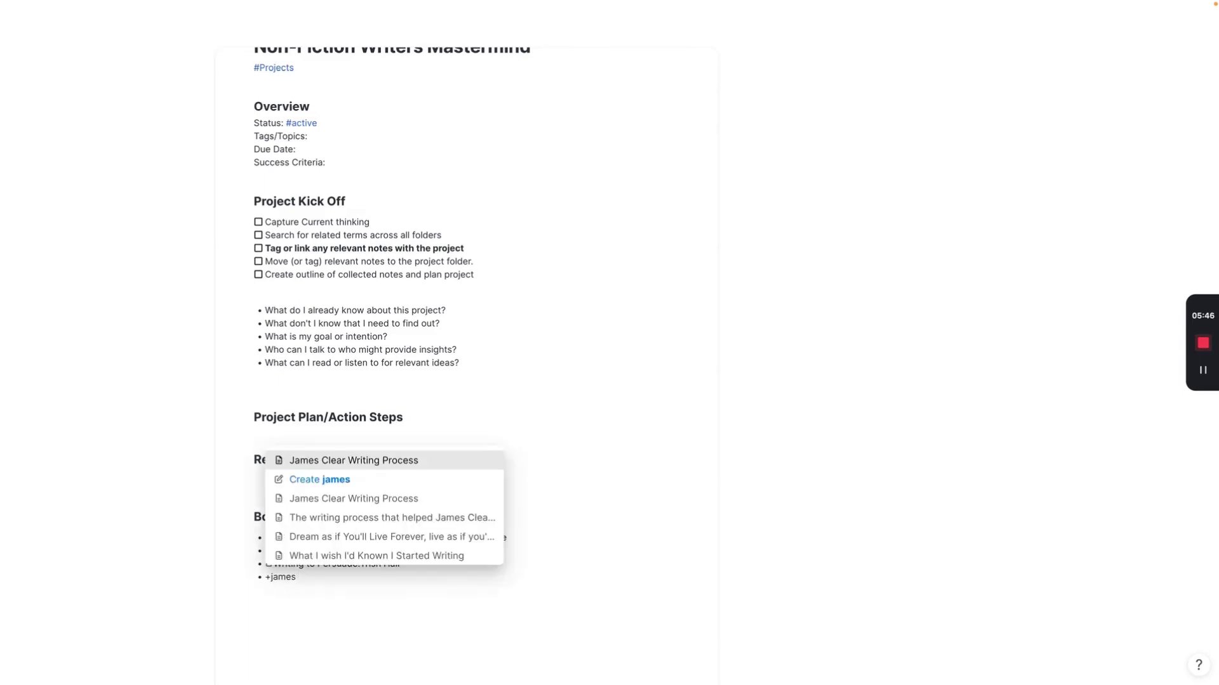
key("Escape")
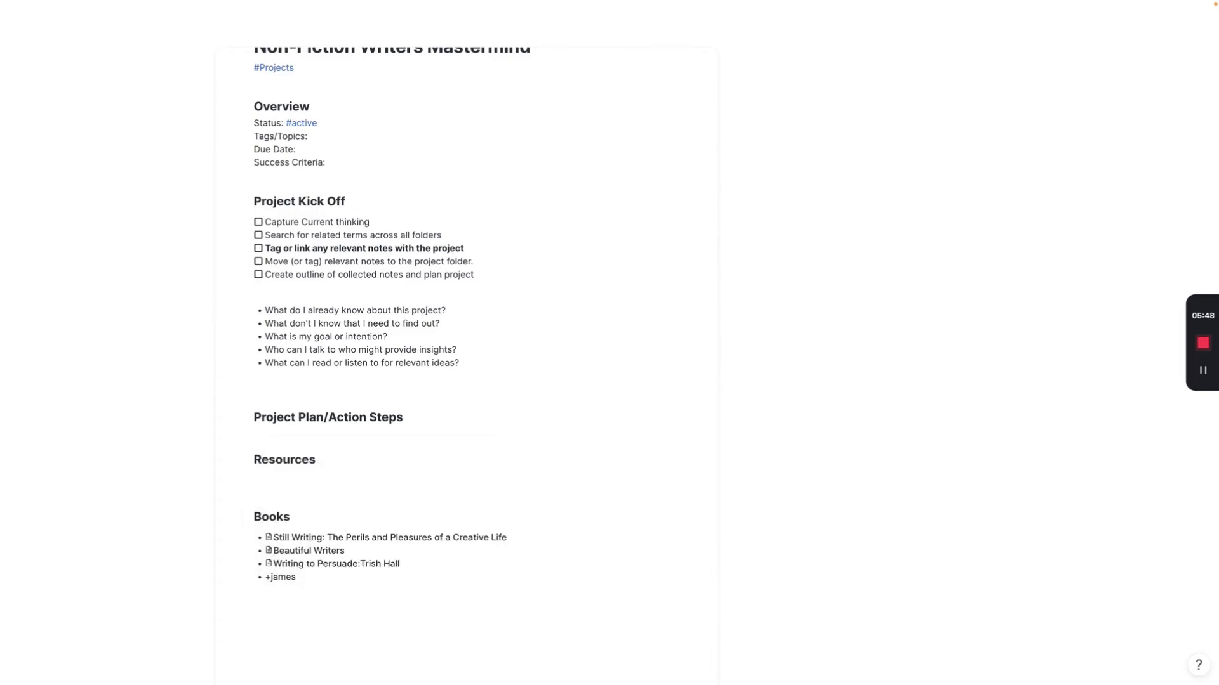
key("BackSpace")
key("BackSpace")
key("BackSpace")
key("BackSpace")
key("BackSpace")
key("BackSpace")
key("BackSpace")
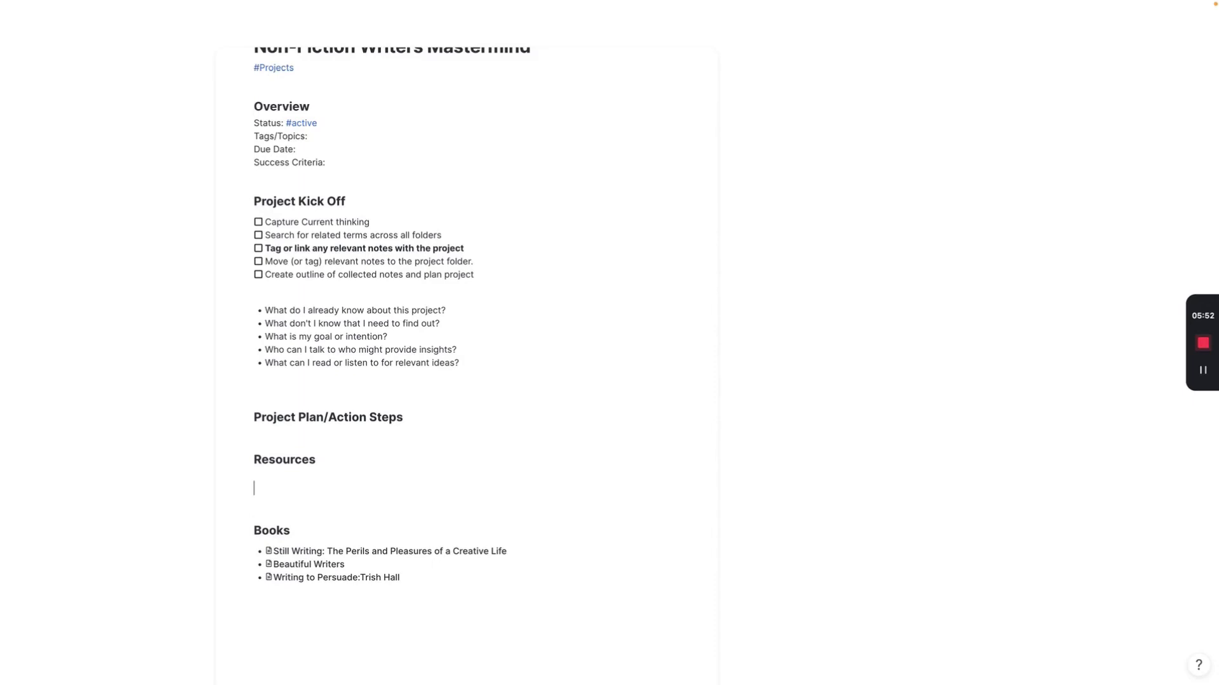
Add a ### Notes heading with a bullet linking James Clear Writing Process.
type("### no")
key("BackSpace")
key("BackSpace")
type("Notes")
key("Return")
type("- ")
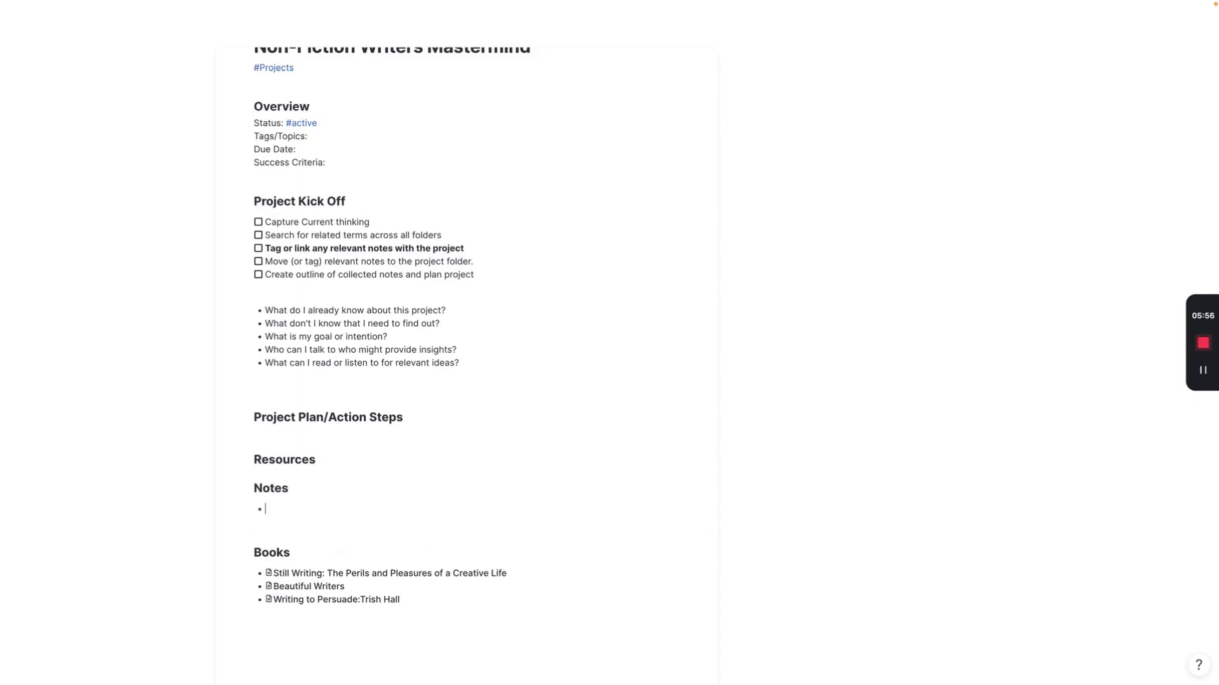
type("+meeting")
key("BackSpace")
key("BackSpace")
key("BackSpace")
key("BackSpace")
key("BackSpace")
key("BackSpace")
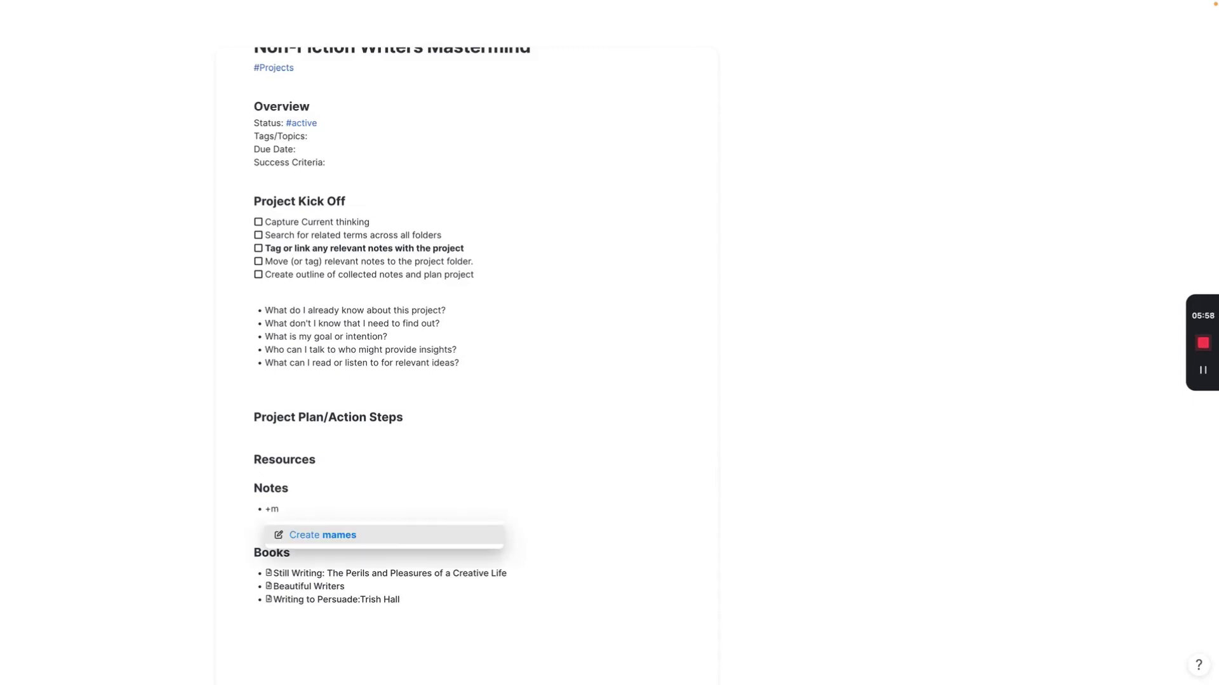
key("BackSpace")
type("james")
key("Return")
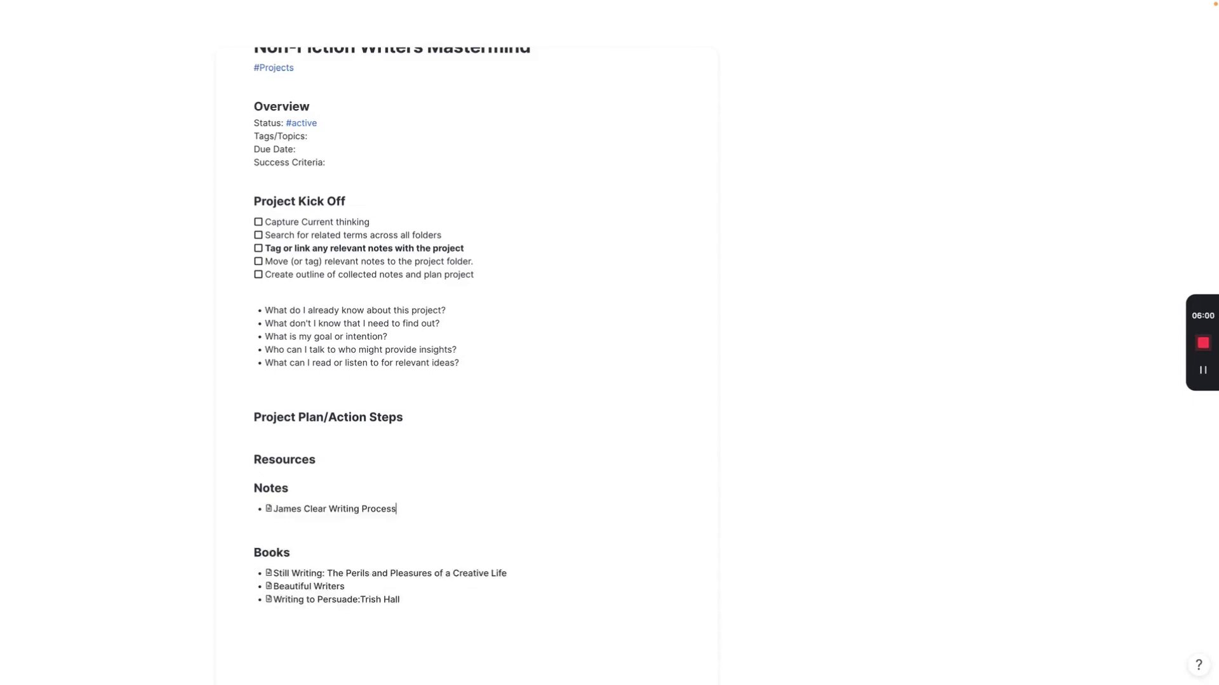
Link the Ultimate Guide to Building an Audience in 2021 and Beyond note as another bullet.
key("Return")
type("+Audie")
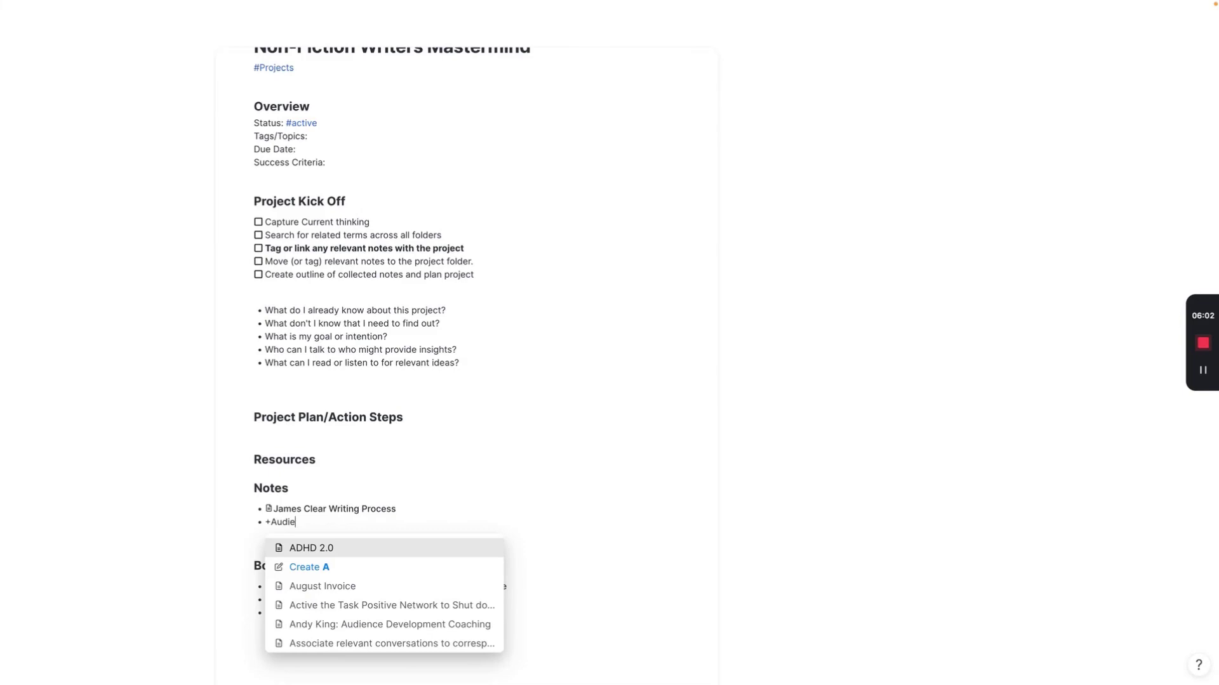
type("nce gi")
type("i")
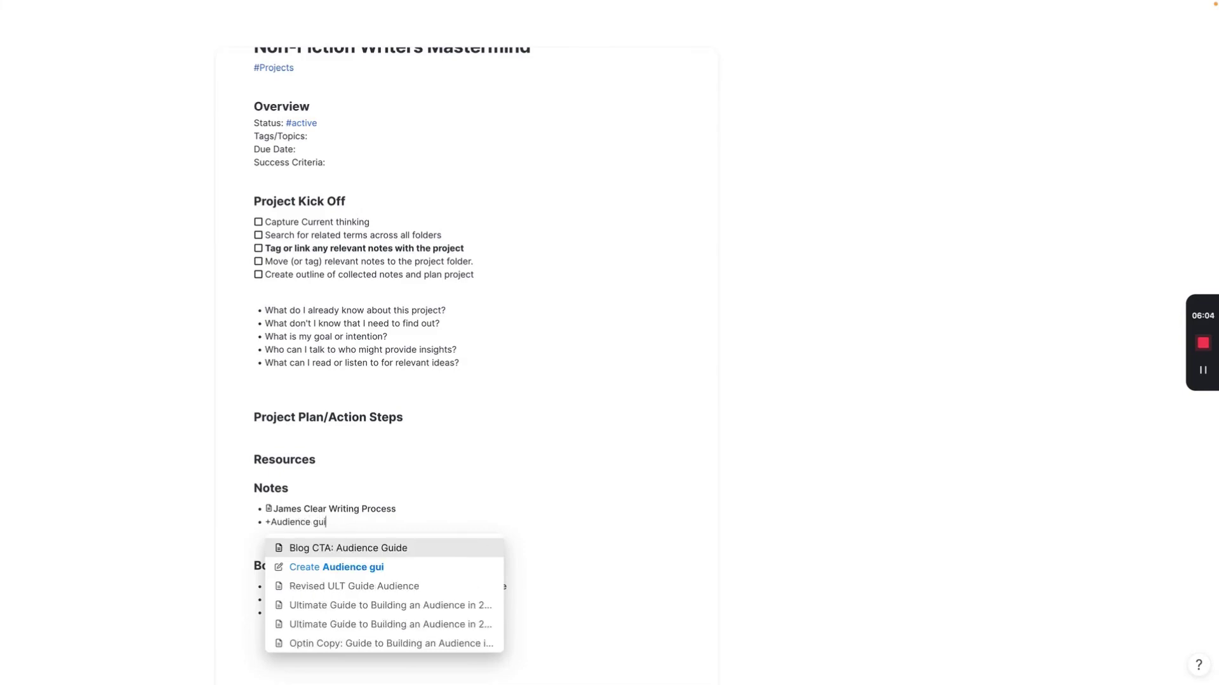
key("Down")
key("Down")
key("Down")
key("Return")
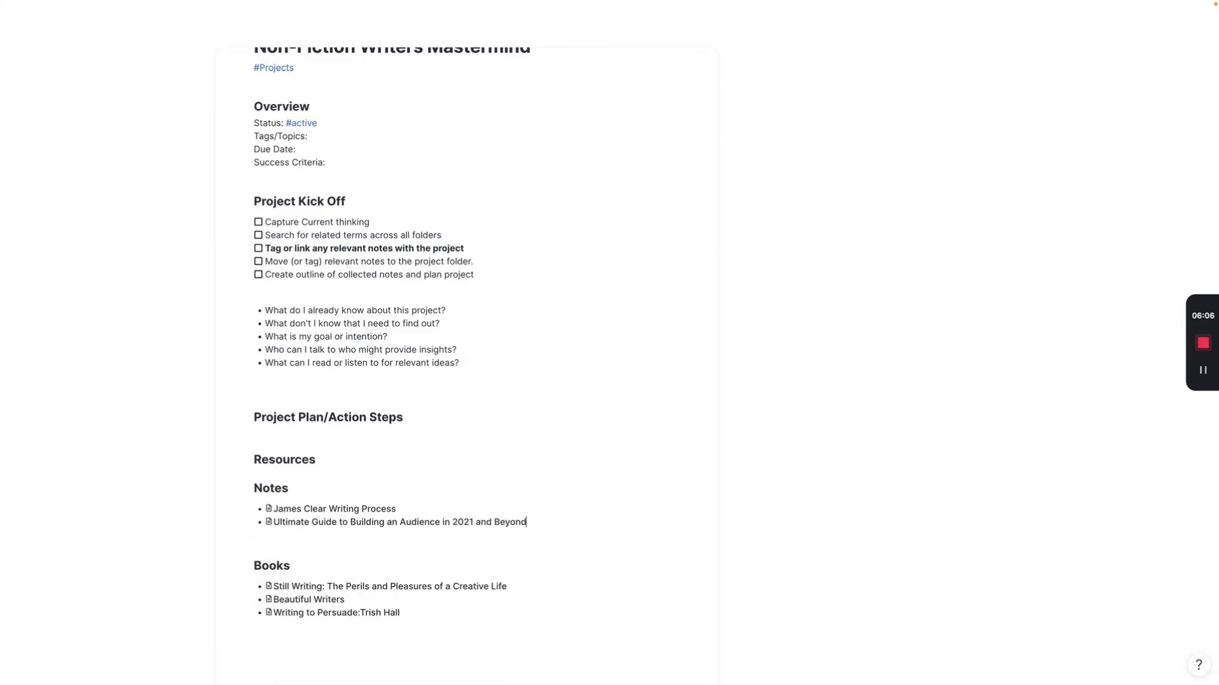
key("Return")
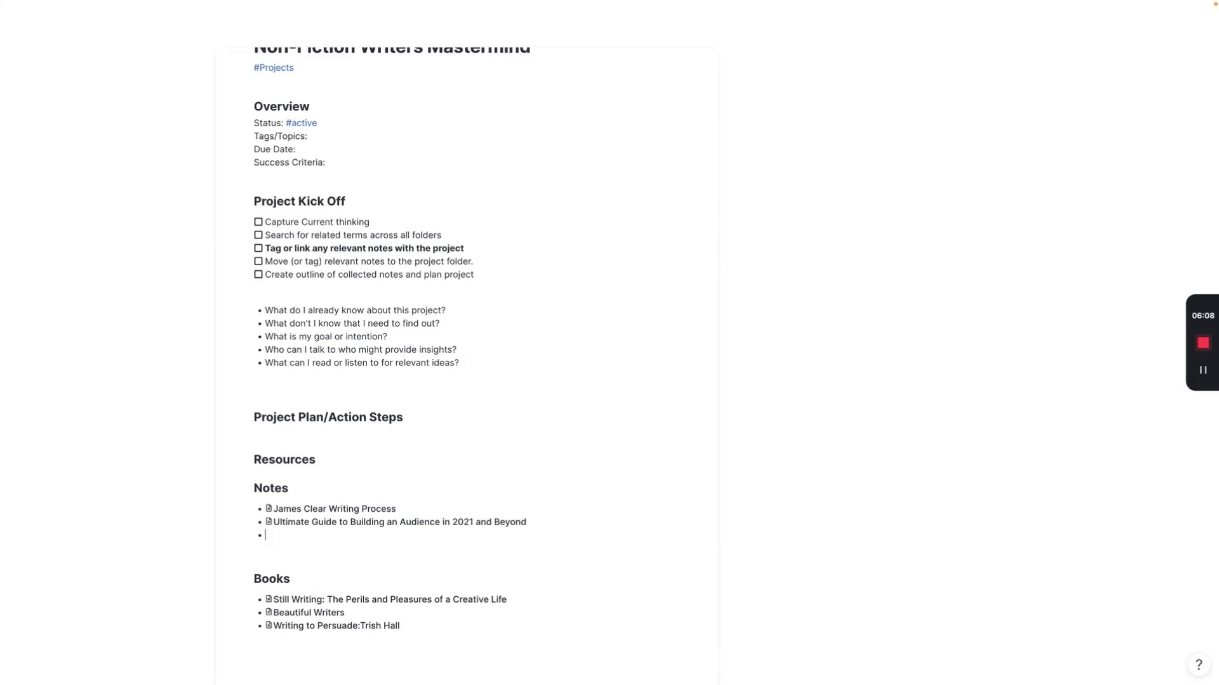
Remove the trailing empty bullet and add two blank lines under the Resources heading.
key("BackSpace")
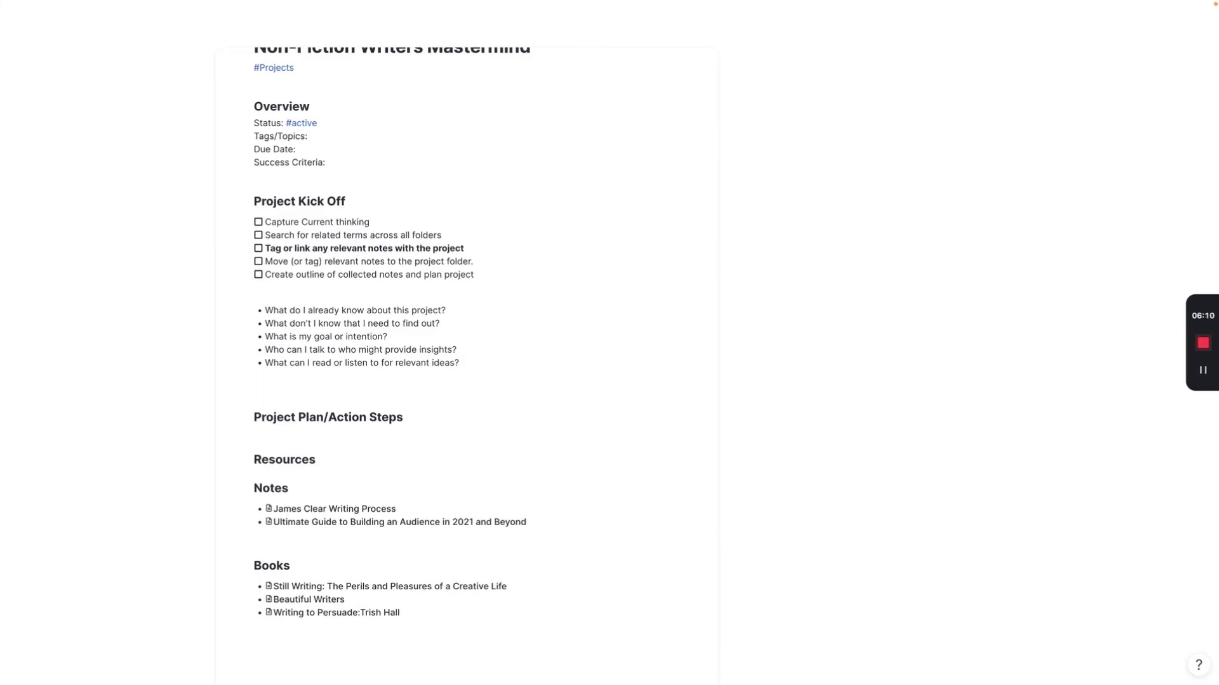
key("Up")
key("Up")
key("Up")
key("Up")
key("Up")
key("Up")
key("Up")
key("Left")
key("Left")
key("Return")
key("Up")
key("Return")
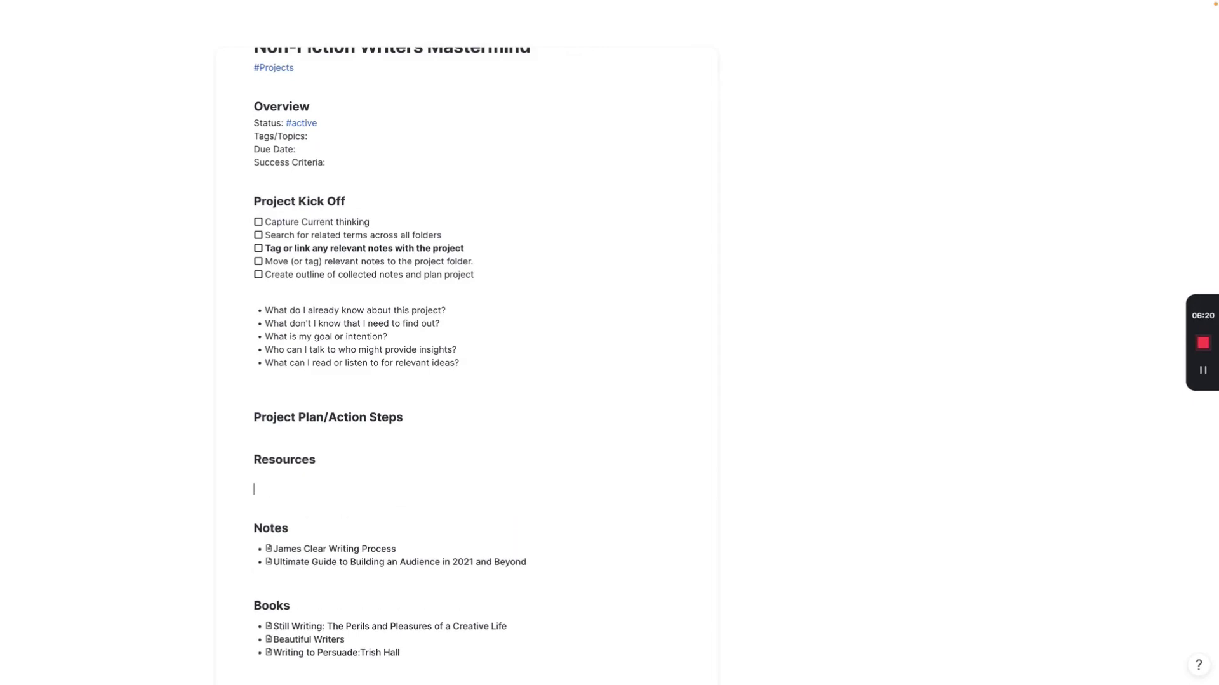
Link 'A Landing Page With These 9 Ingredients Will (Damn Near) Print Money' and remove the extra empty line.
type("- +")
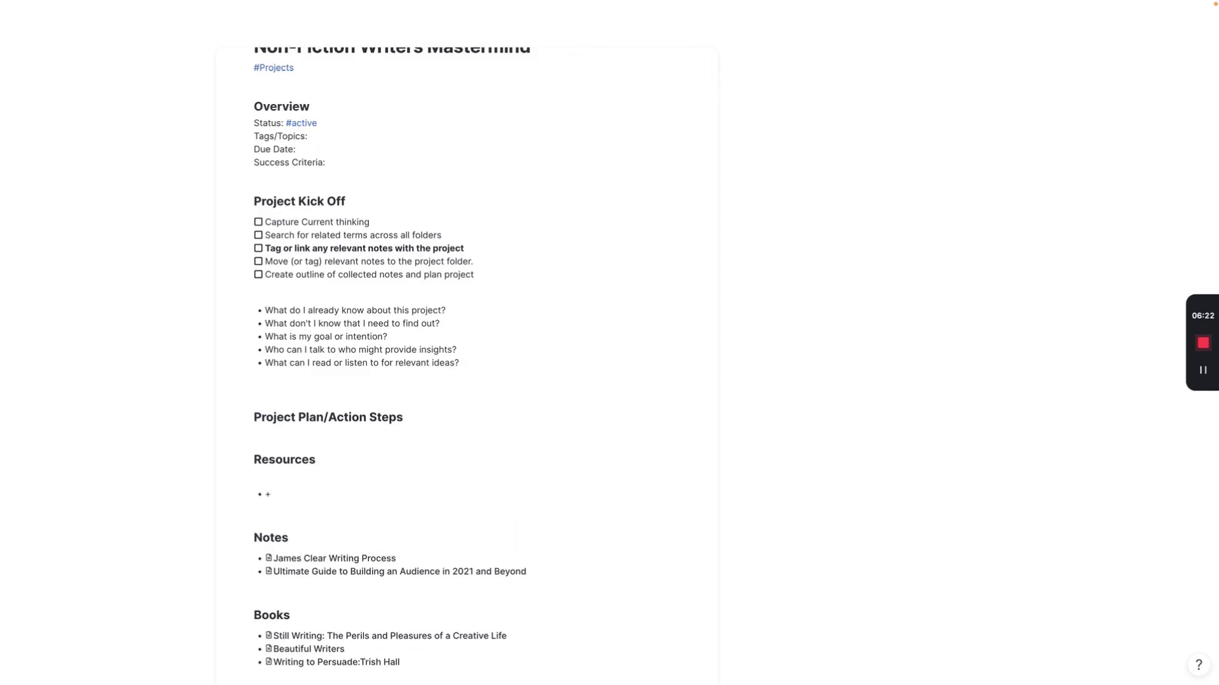
type("Landing page 9")
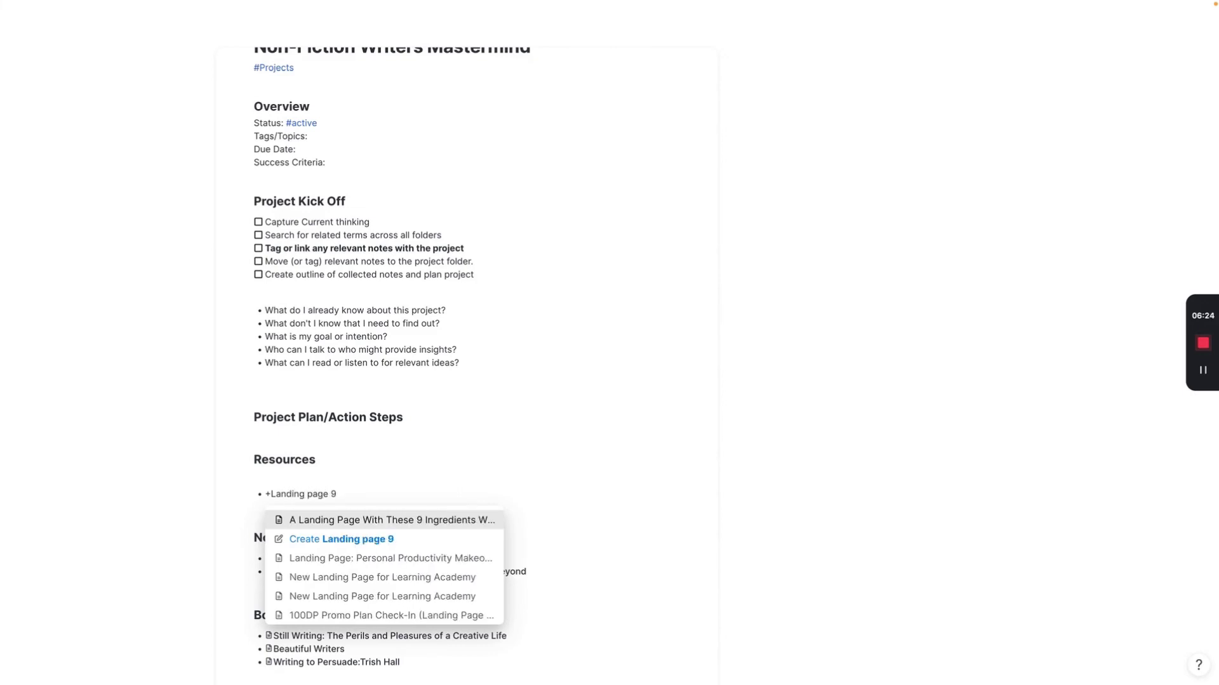
key("Return")
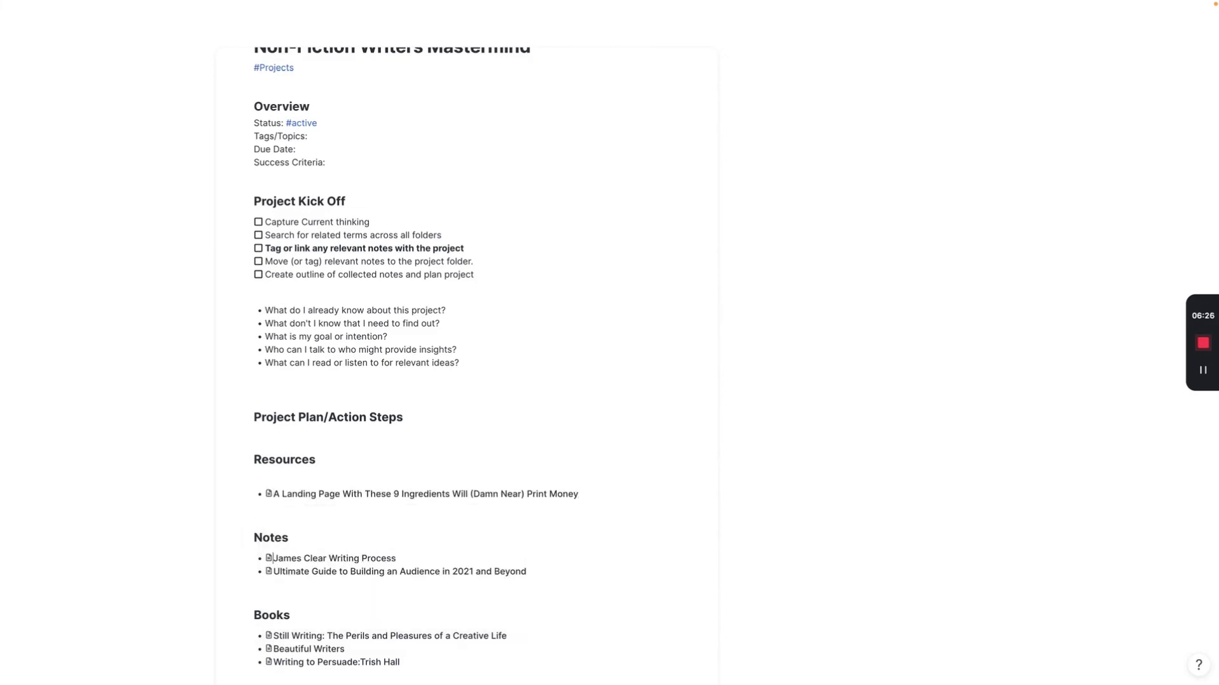
left_click(254, 475)
key("BackSpace")
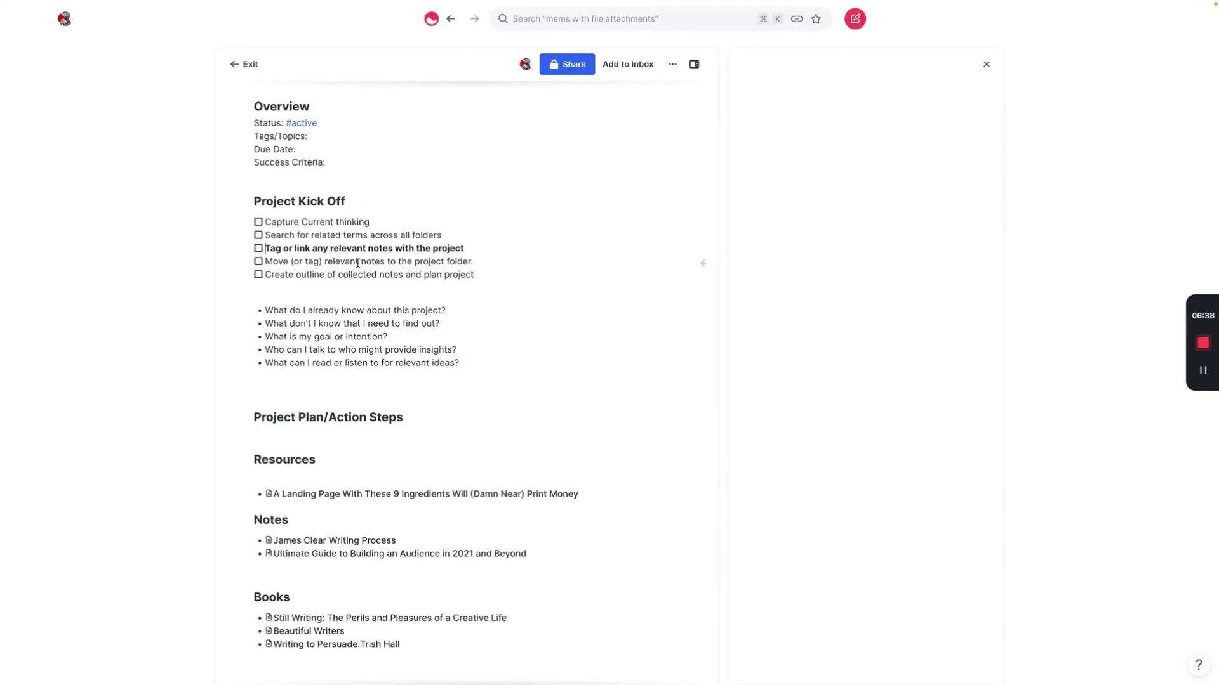
Turn 'What can I read or listen to for relevant ideas?' from a bullet into a ## heading.
scroll(405, 317, "down", 3)
scroll(451, 336, "up", 5)
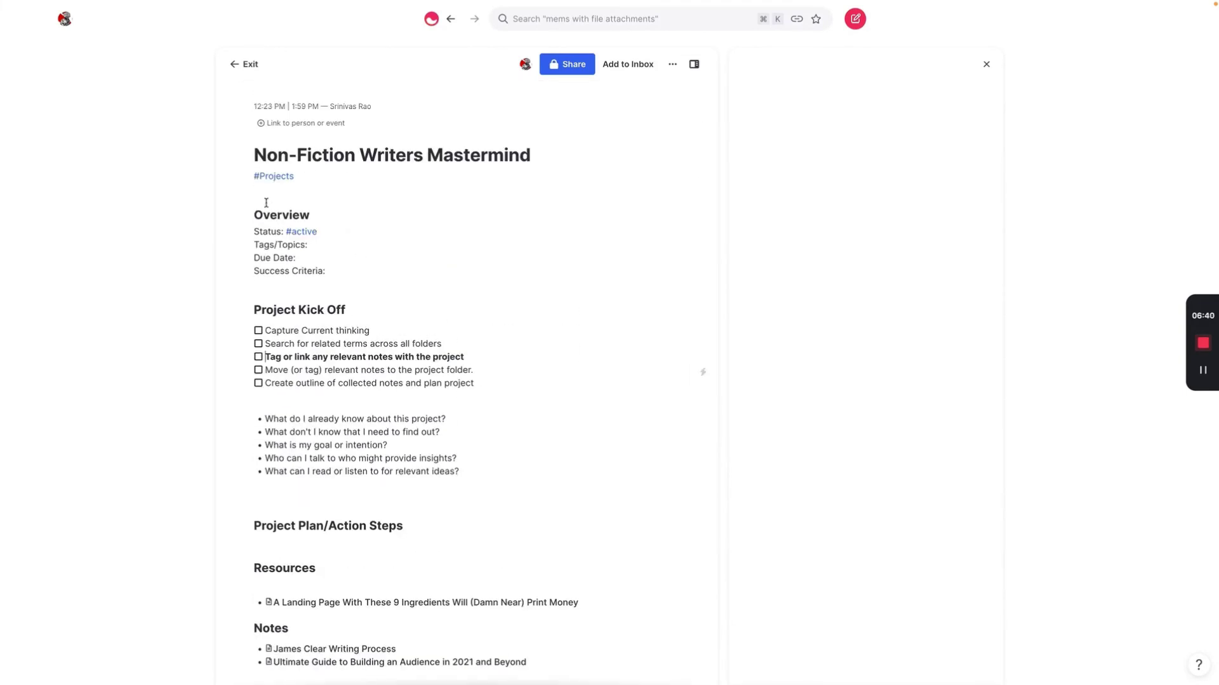
scroll(414, 297, "down", 3)
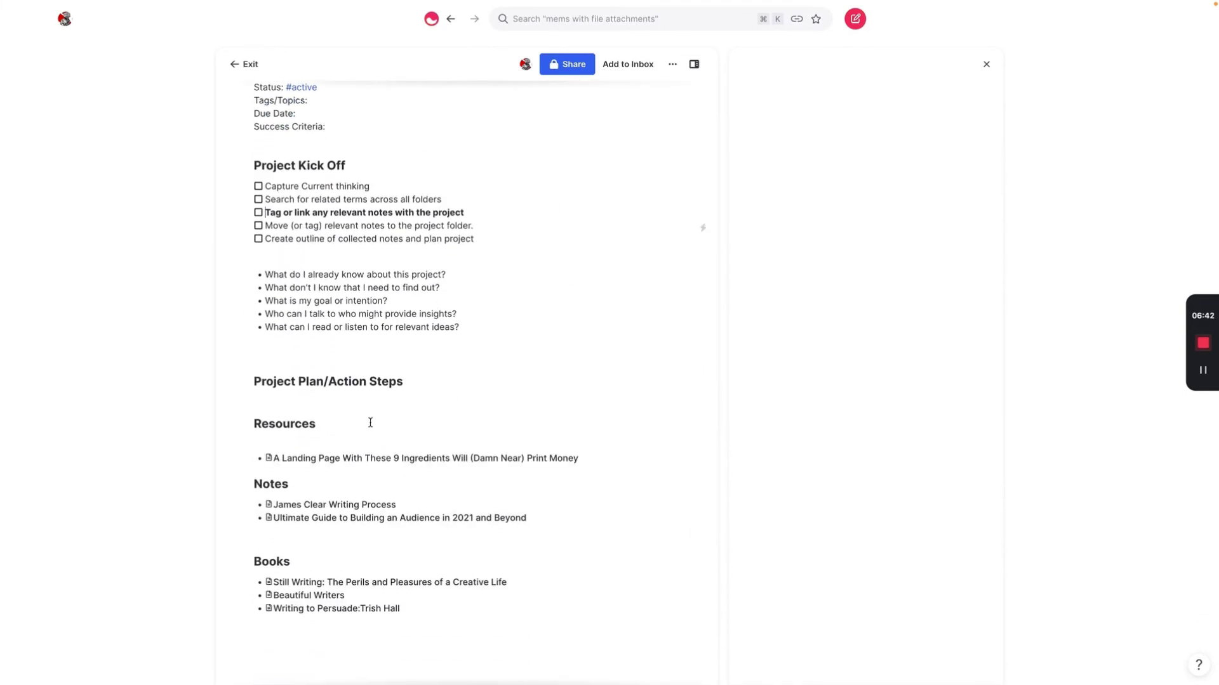
left_click(263, 328)
key("BackSpace")
type("##")
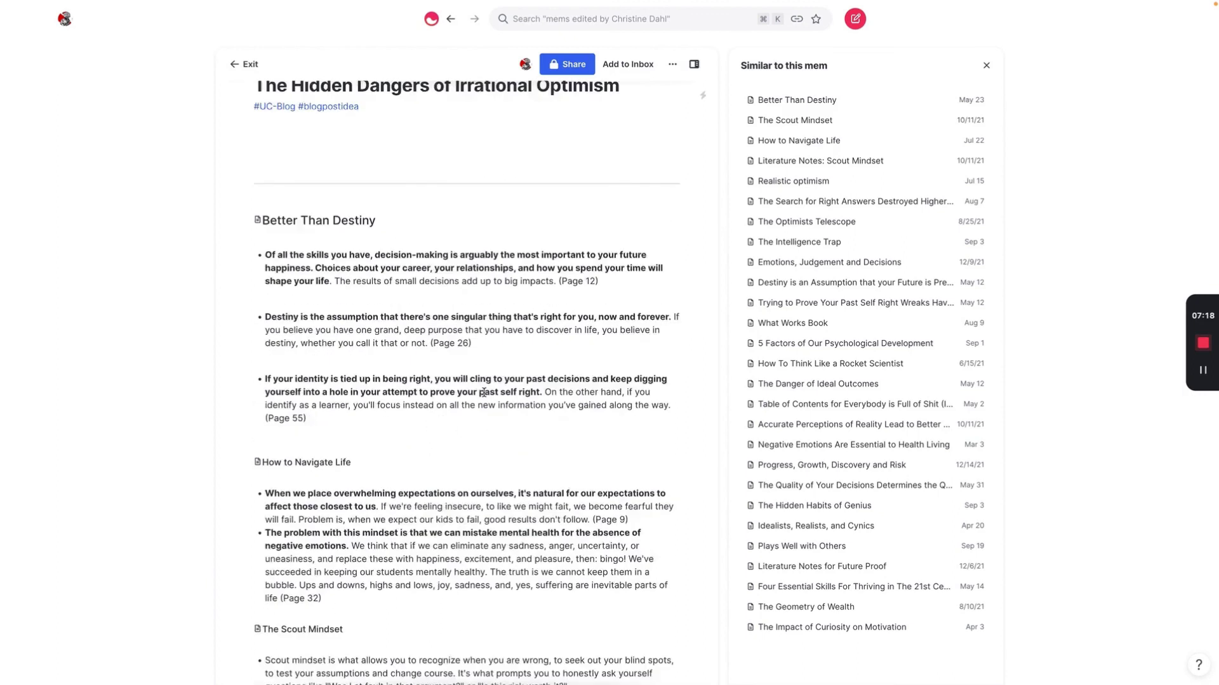
Append a link to Accurate Perceptions of Reality Lead to Better Judgement after the note's related links.
scroll(469, 435, "down", 5)
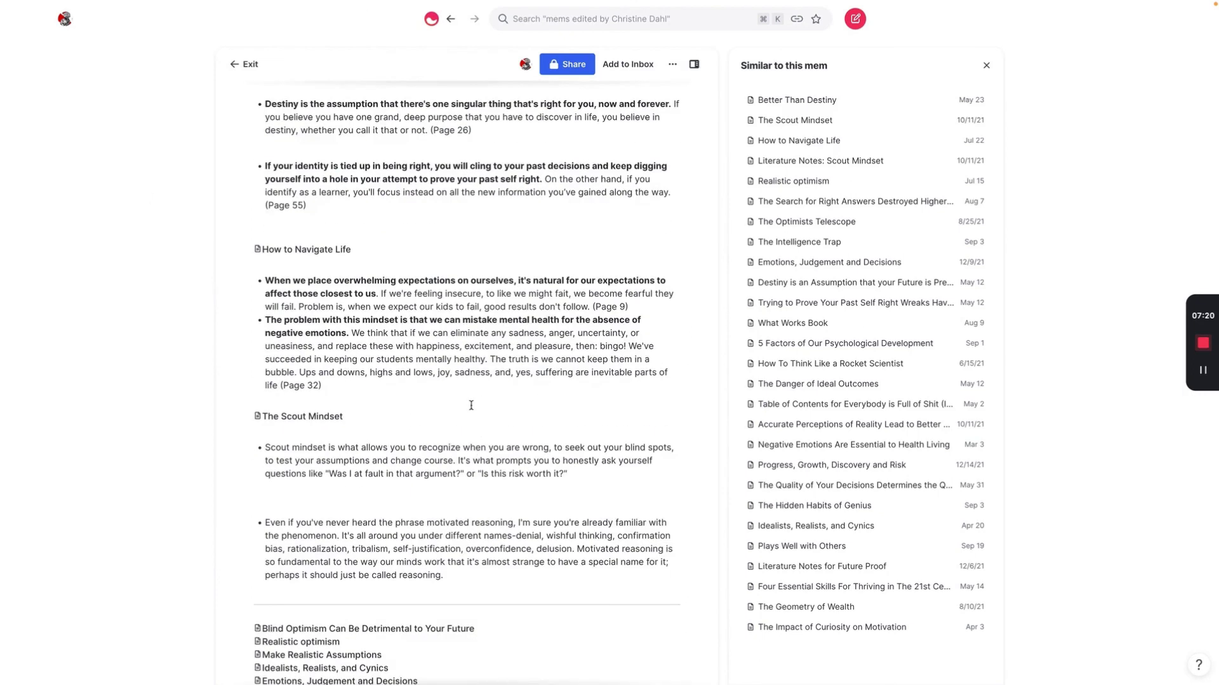
scroll(424, 353, "up", 5)
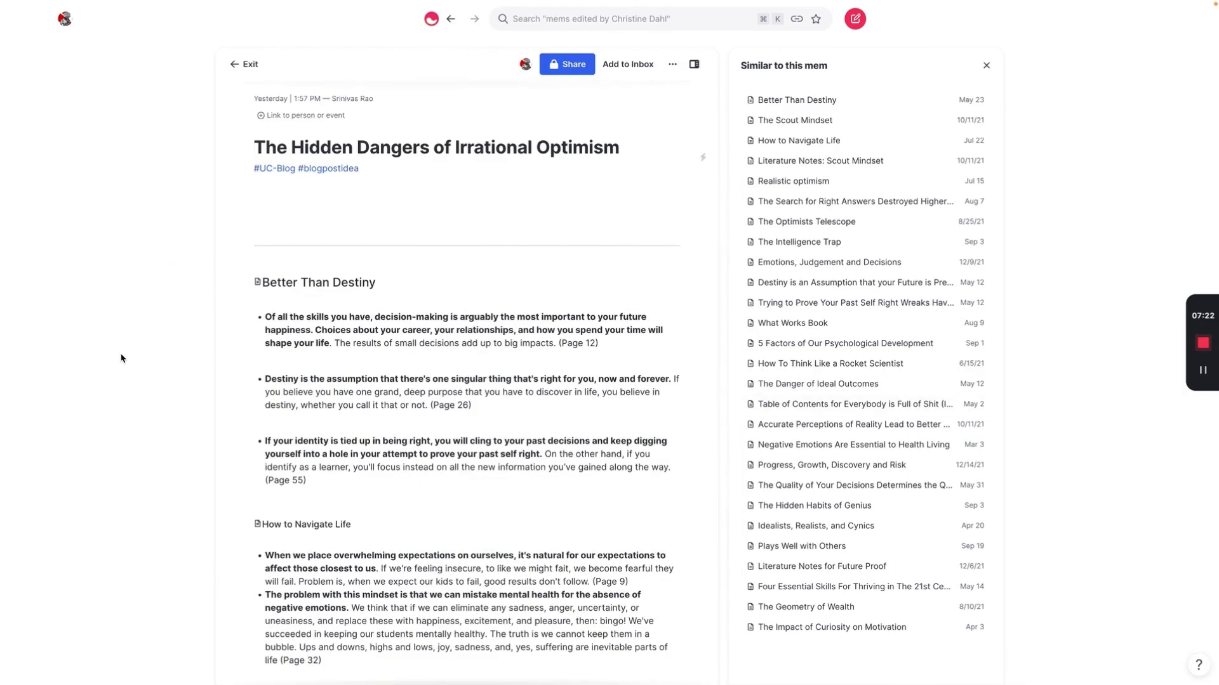
scroll(404, 448, "down", 4)
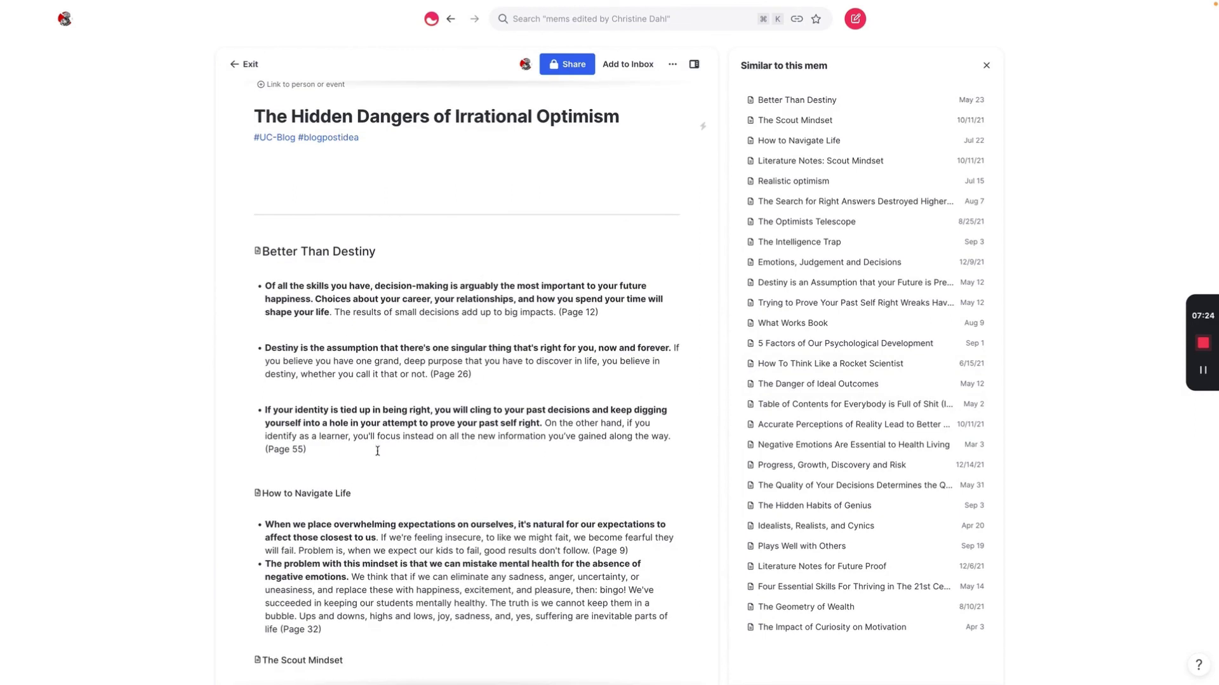
scroll(453, 380, "down", 2)
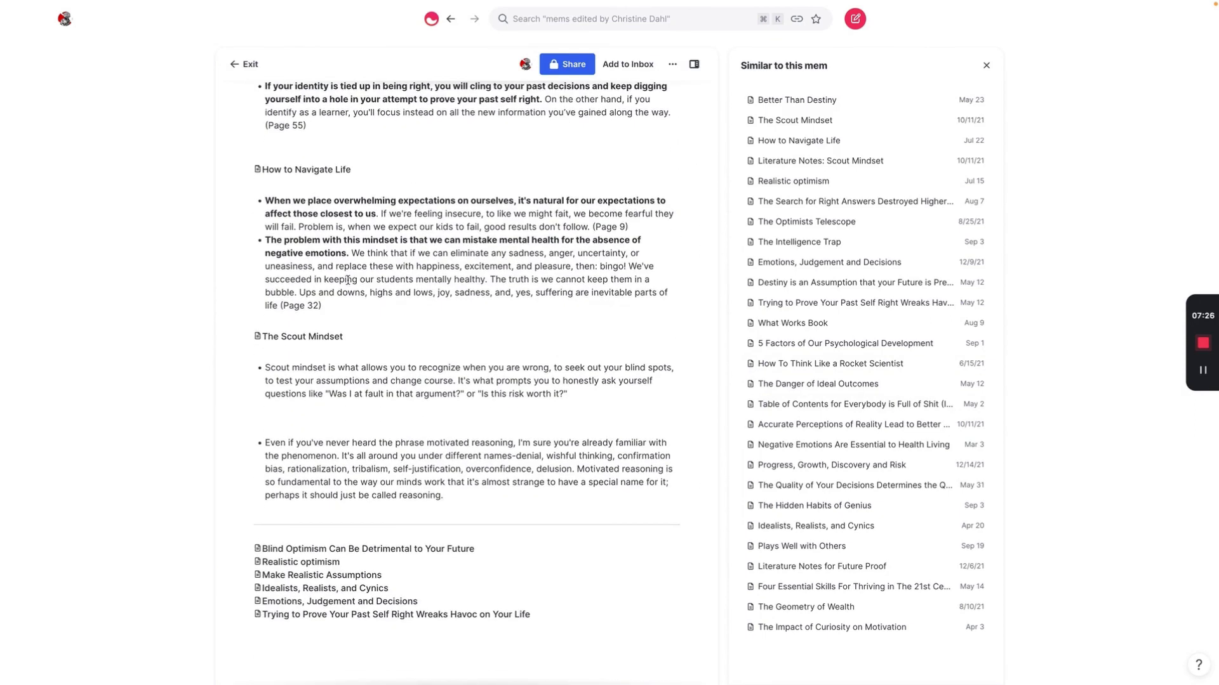
scroll(471, 169, "up", 6)
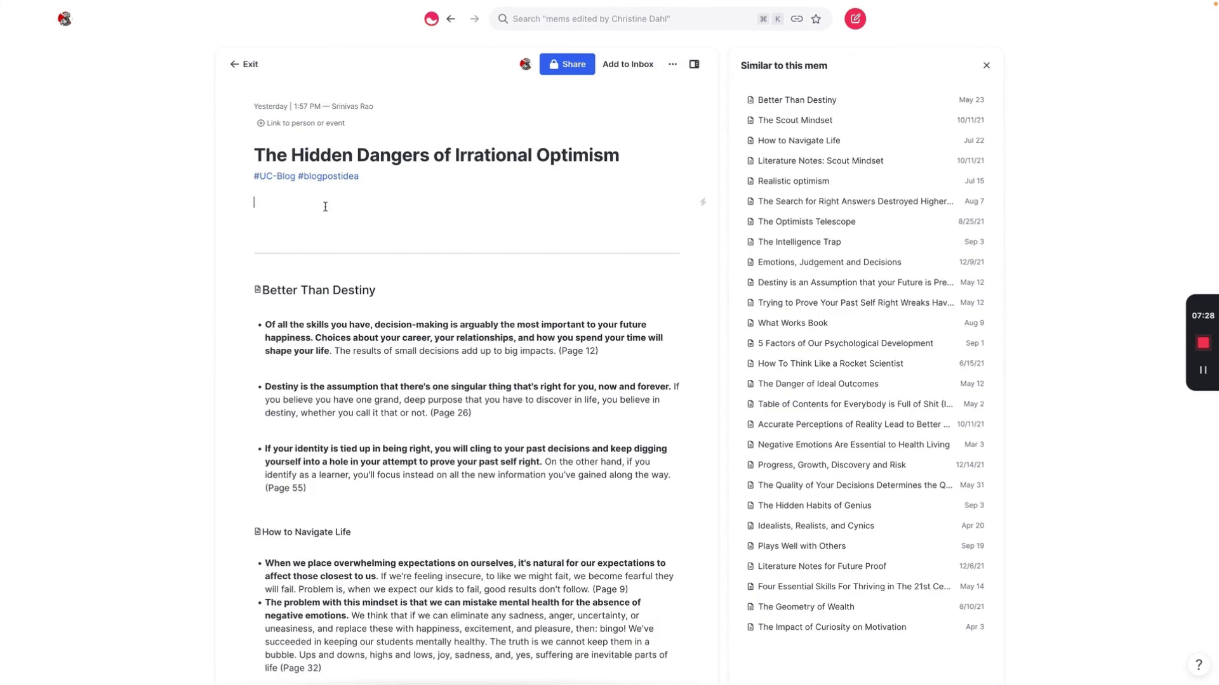
scroll(444, 550, "down", 1)
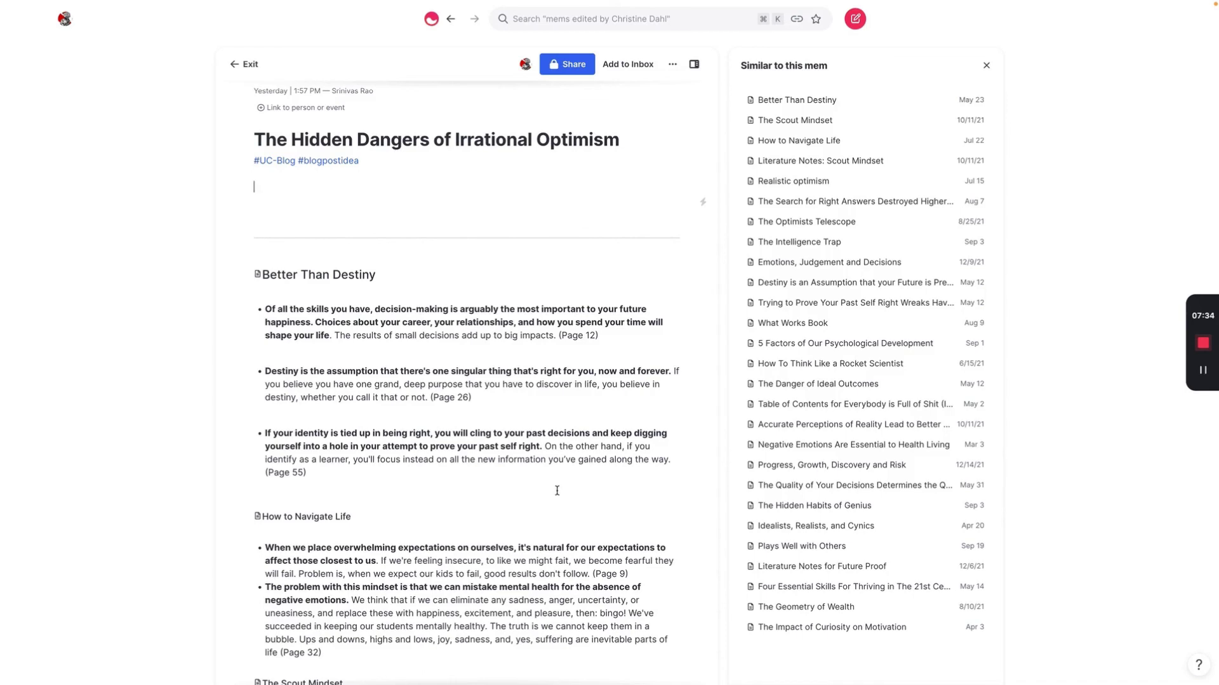
scroll(438, 381, "down", 8)
left_click(421, 512)
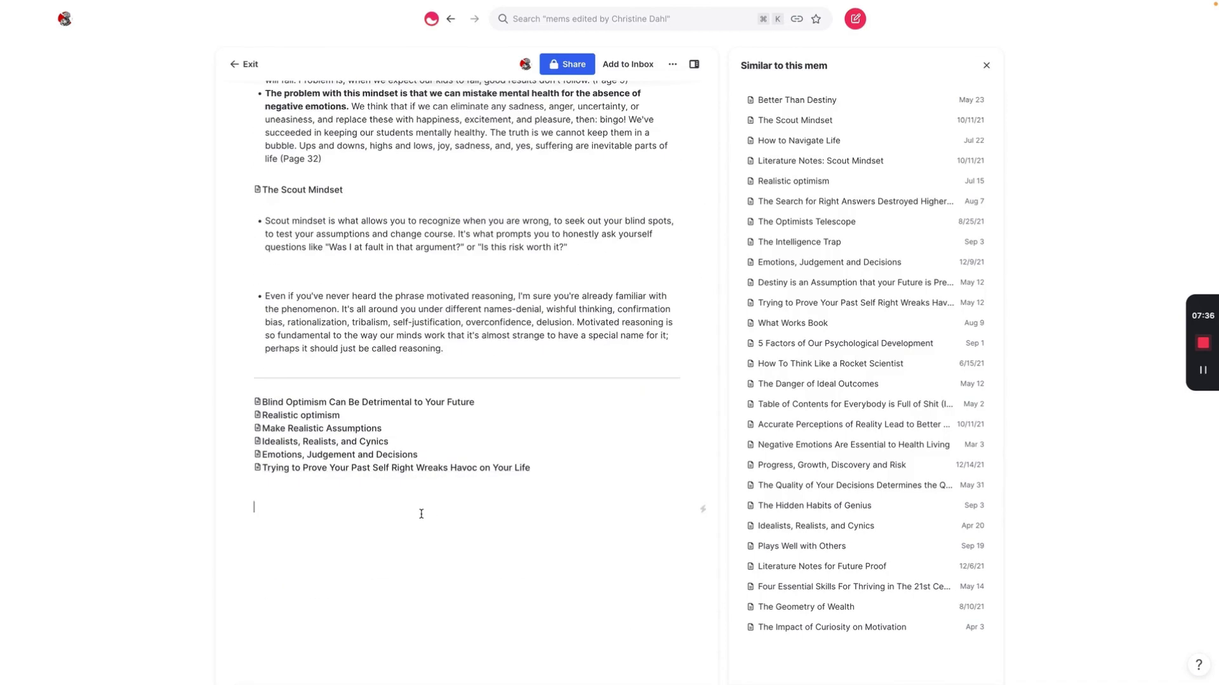
key("BackSpace")
type("+a")
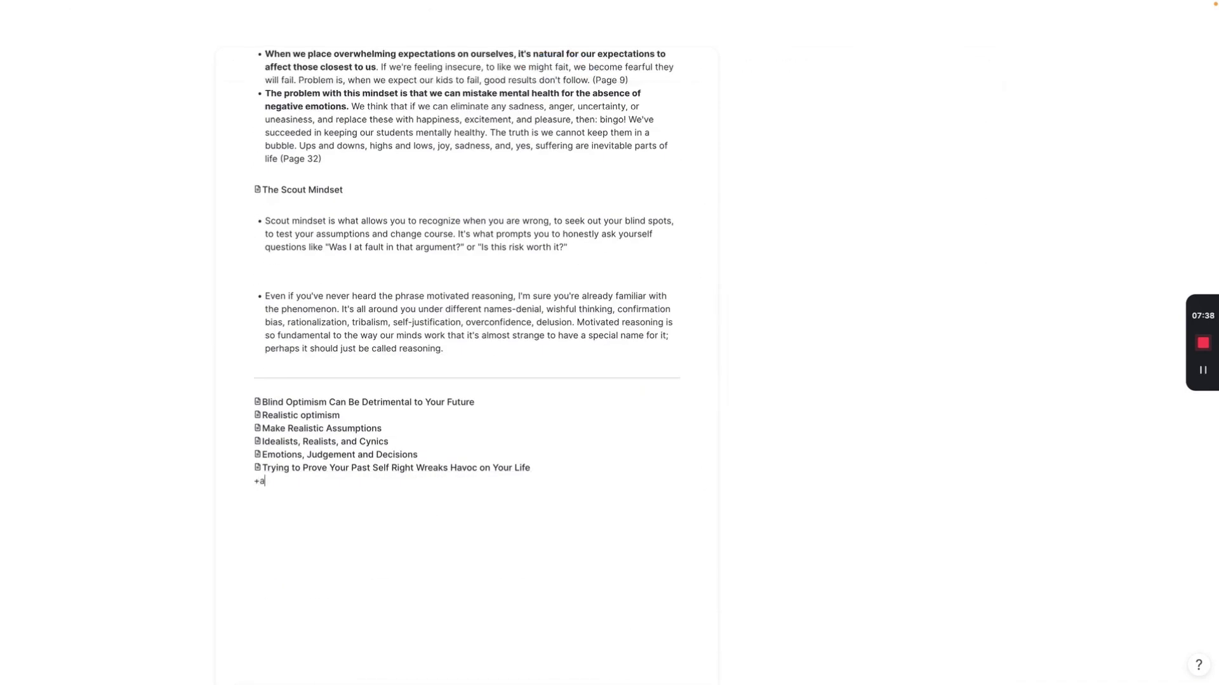
type("ccurate pre")
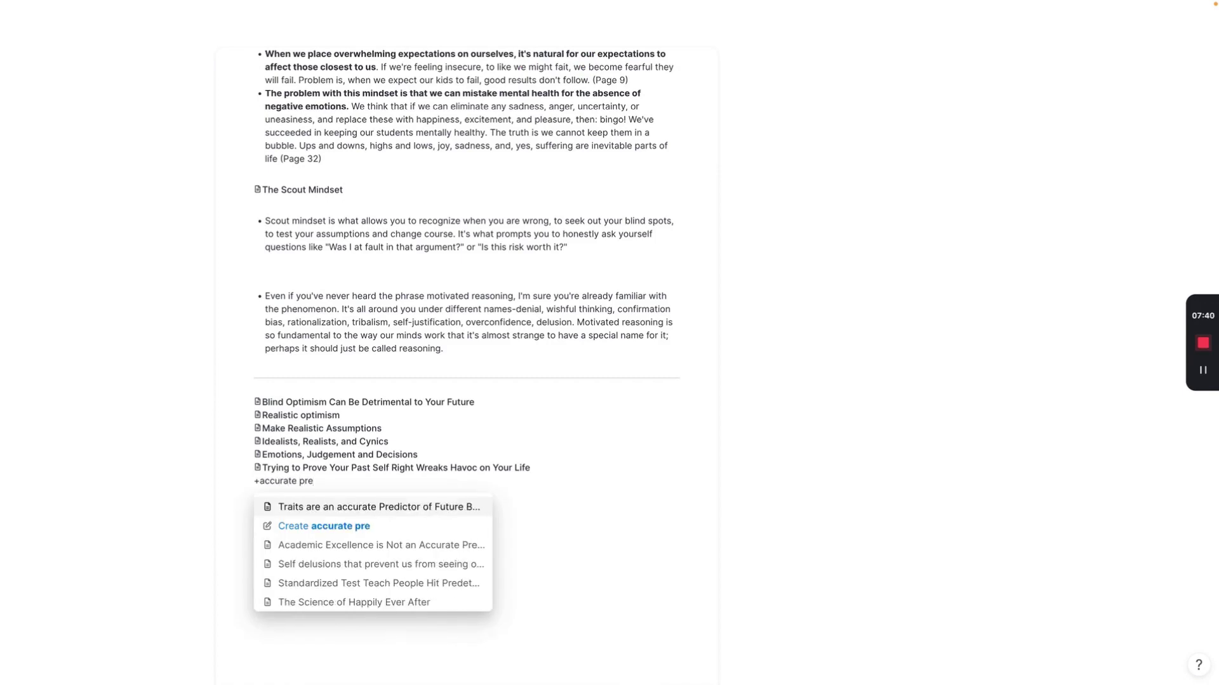
key("BackSpace")
key("BackSpace")
type("er")
key("Return")
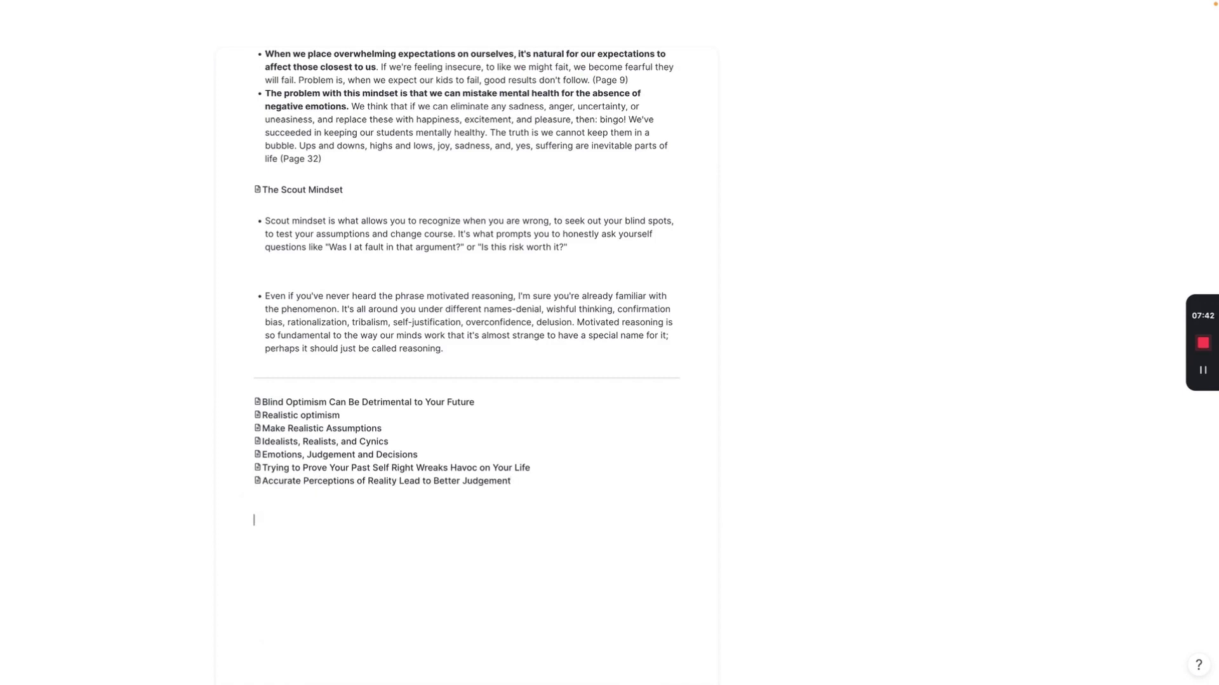
scroll(327, 436, "up", 5)
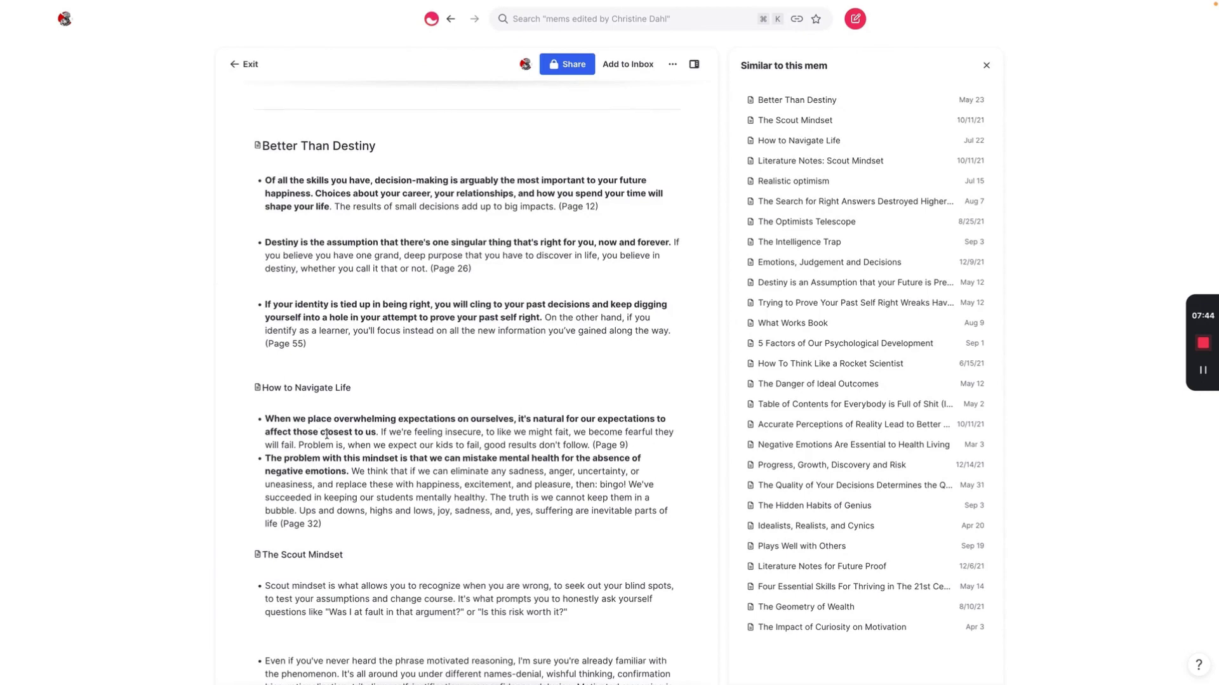
scroll(327, 436, "up", 3)
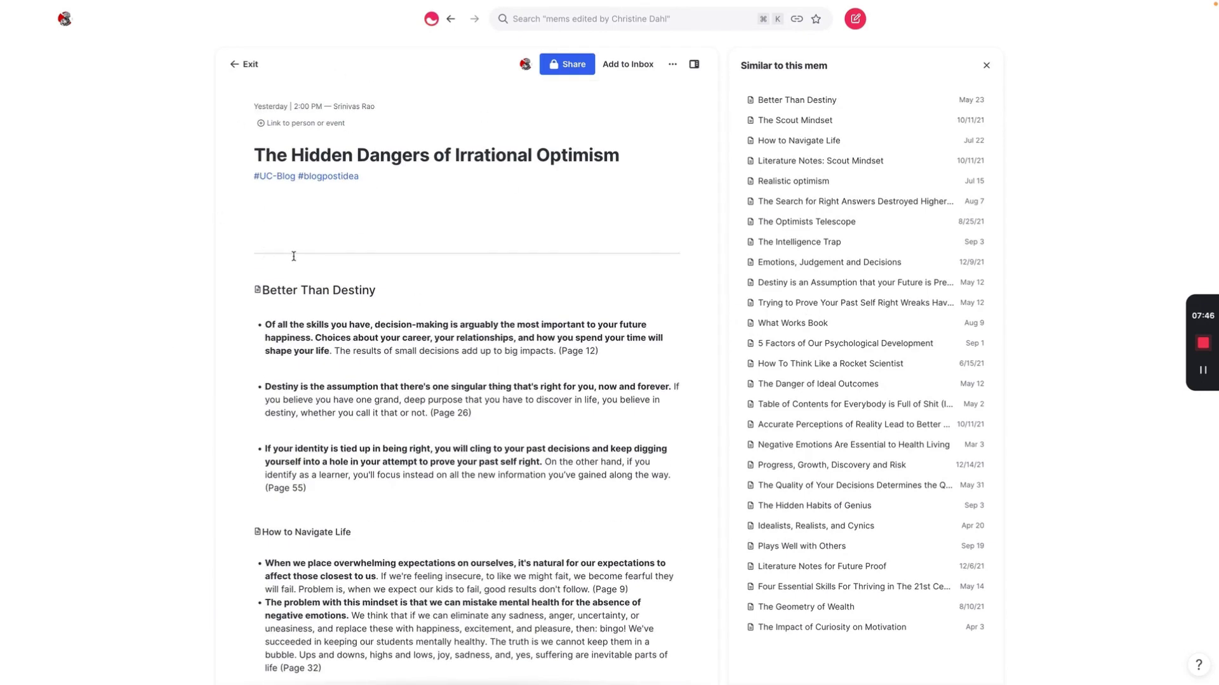
scroll(408, 277, "down", 1)
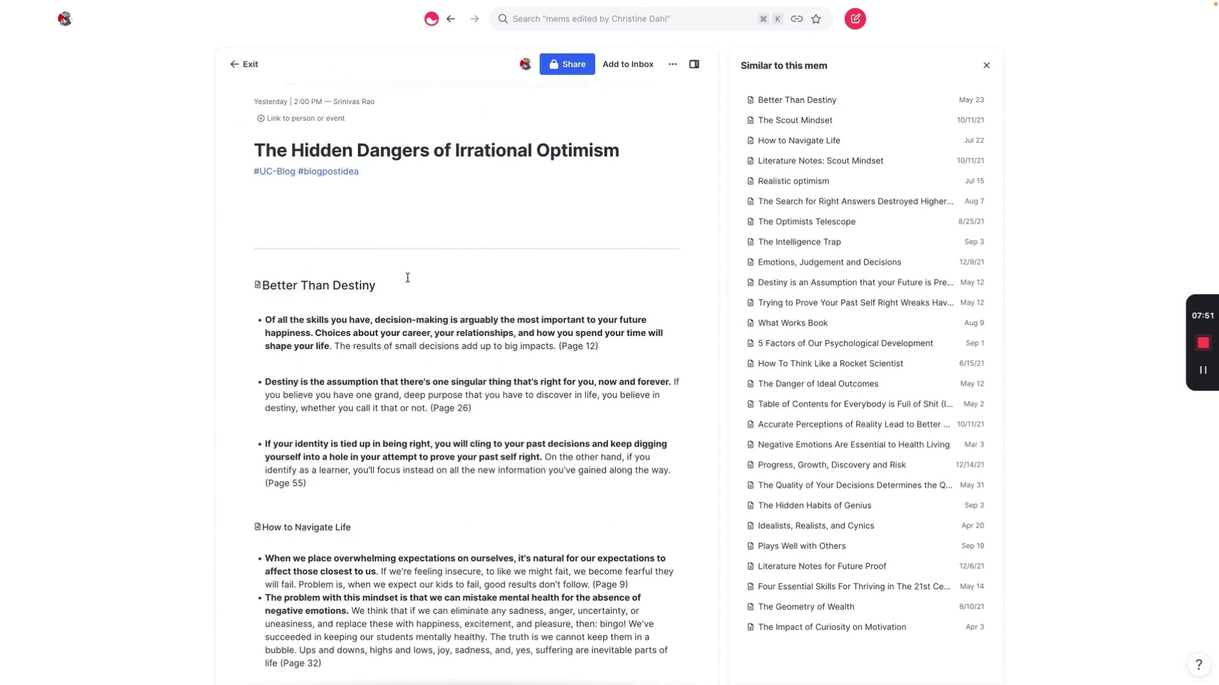